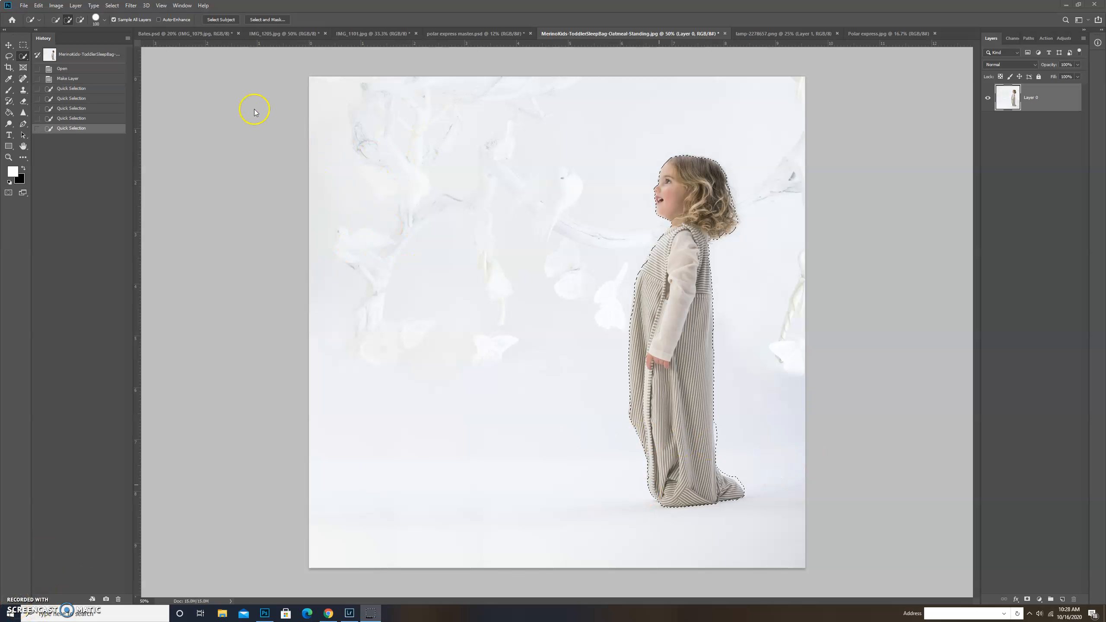
Open Select and Mask for the girl's selection and output it to a new layer with a layer mask
left_click(265, 20)
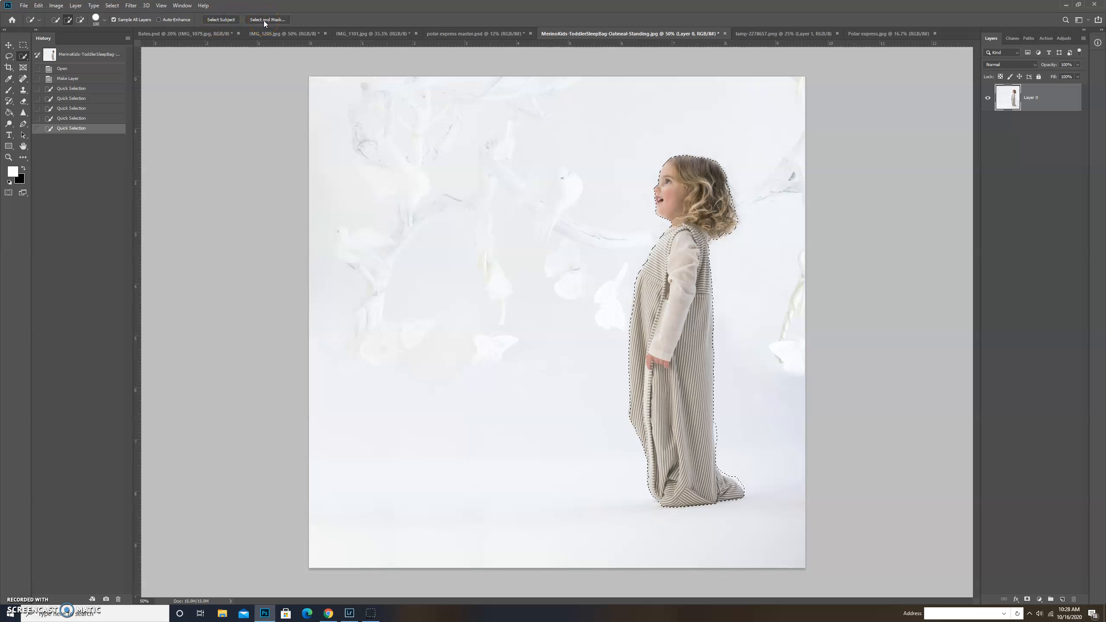
left_click(263, 56)
left_click(265, 20)
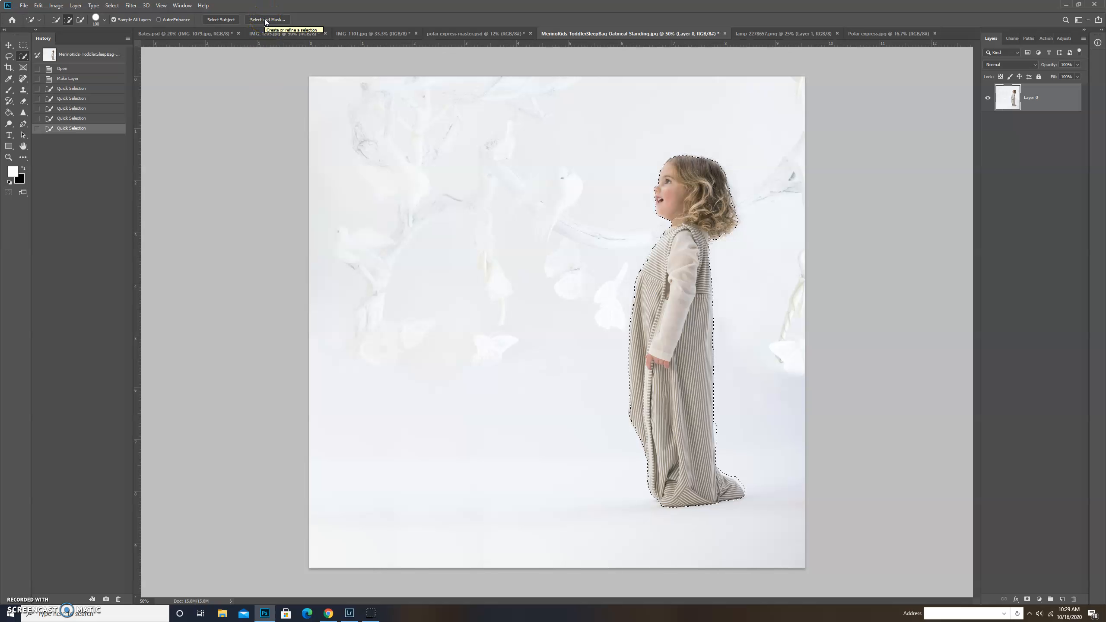
left_click(266, 20)
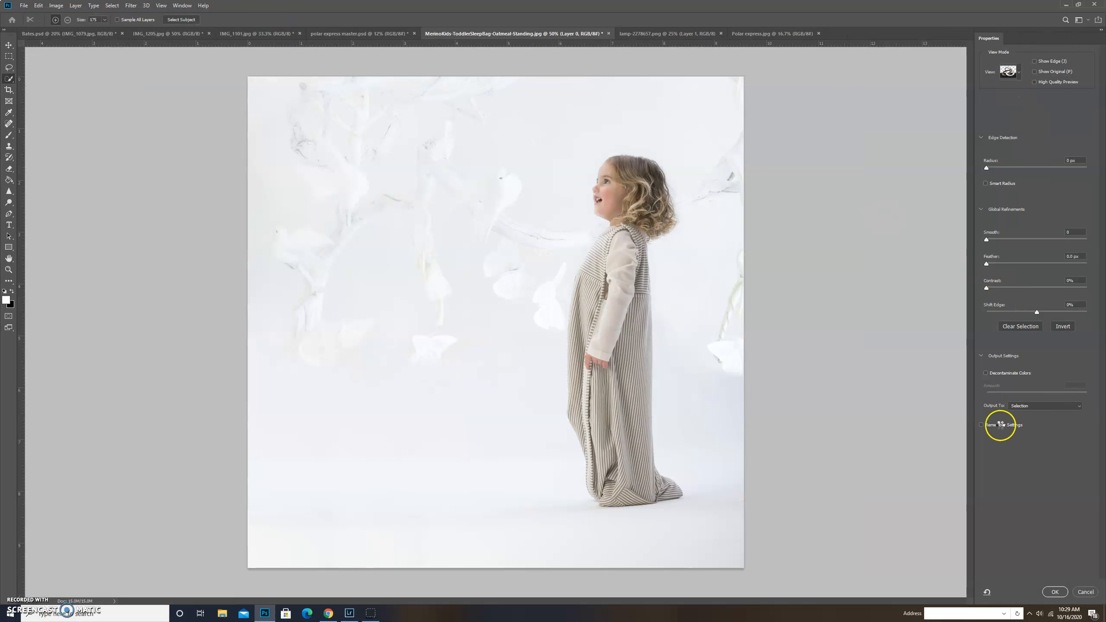
left_click(1045, 406)
left_click(1042, 437)
left_click(1055, 593)
Move the masked girl layer into the polar express master.psd document, placing her in the snow before the train
left_click(9, 45)
left_click_drag(664, 258, 482, 30)
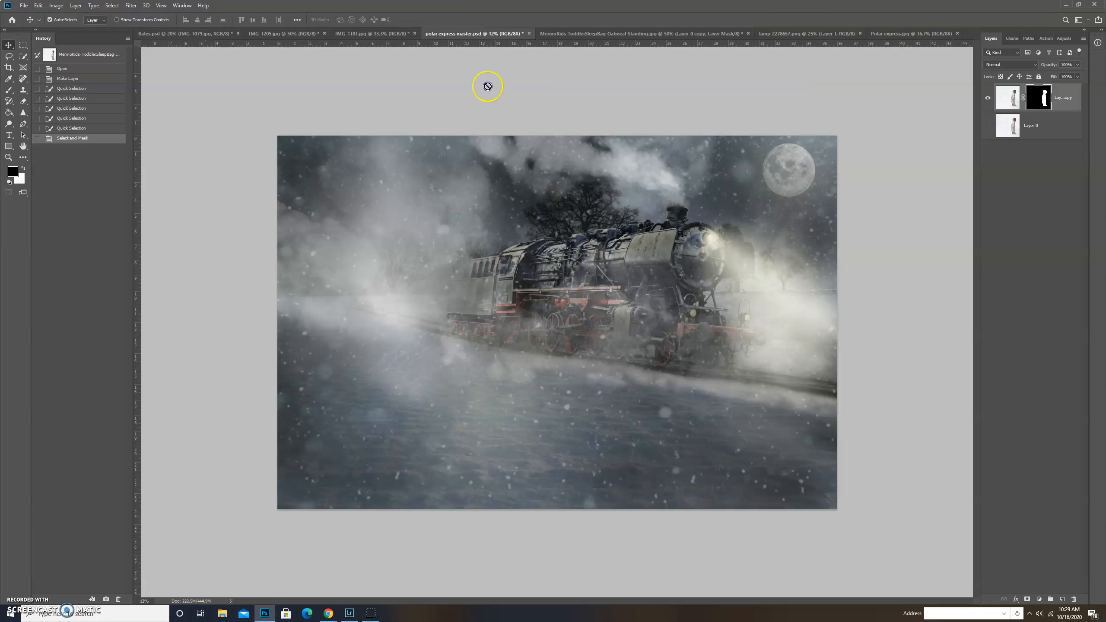
left_click_drag(488, 340, 483, 371)
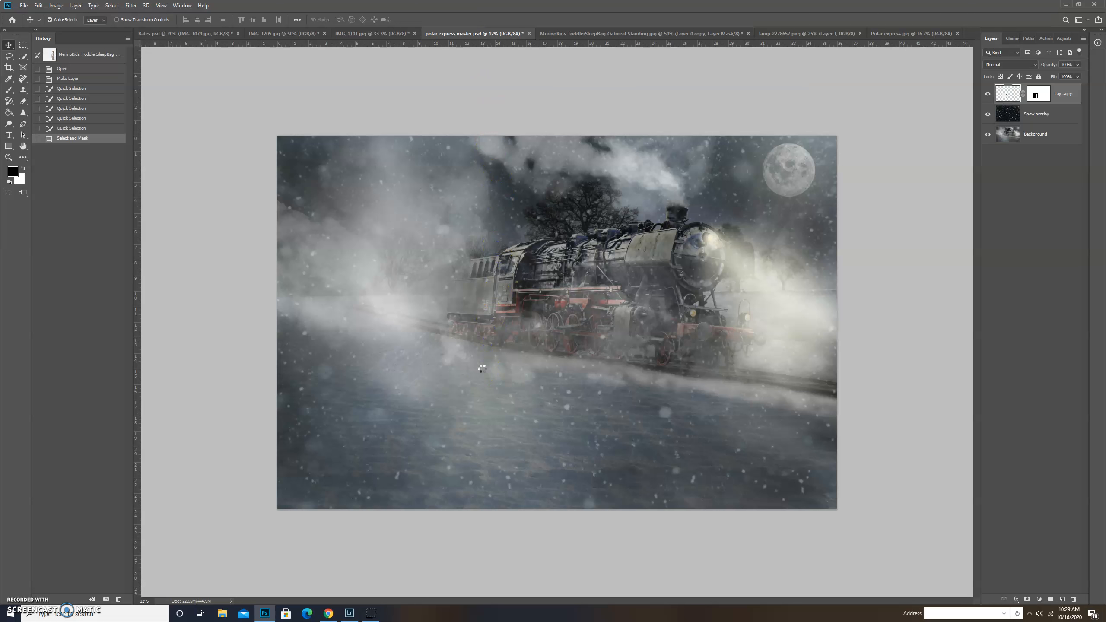
left_click(483, 374)
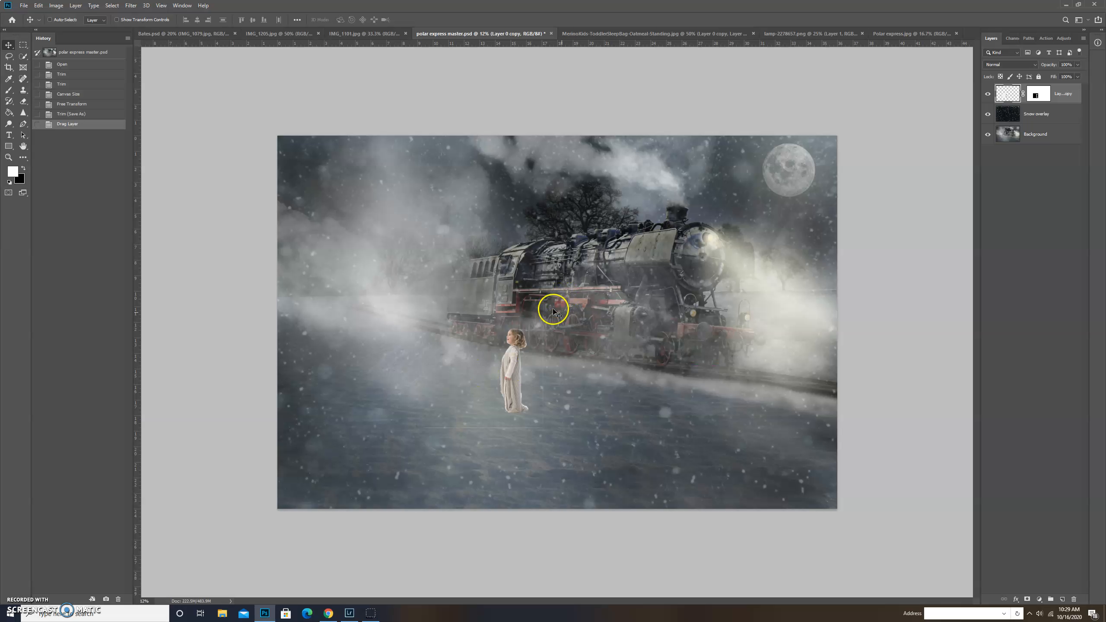
Free Transform the girl layer, scaling her up to about 212% and moving her beside the rear of the locomotive
key("ctrl+t")
left_click_drag(543, 310, 688, 188)
left_click_drag(498, 326, 444, 352)
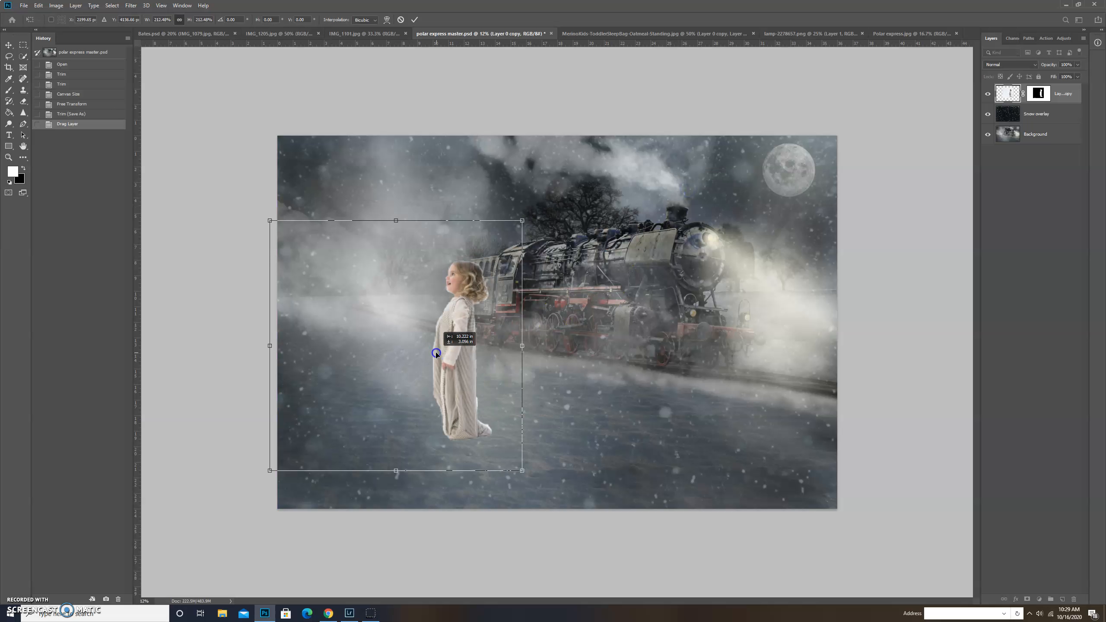
left_click_drag(436, 352, 434, 351)
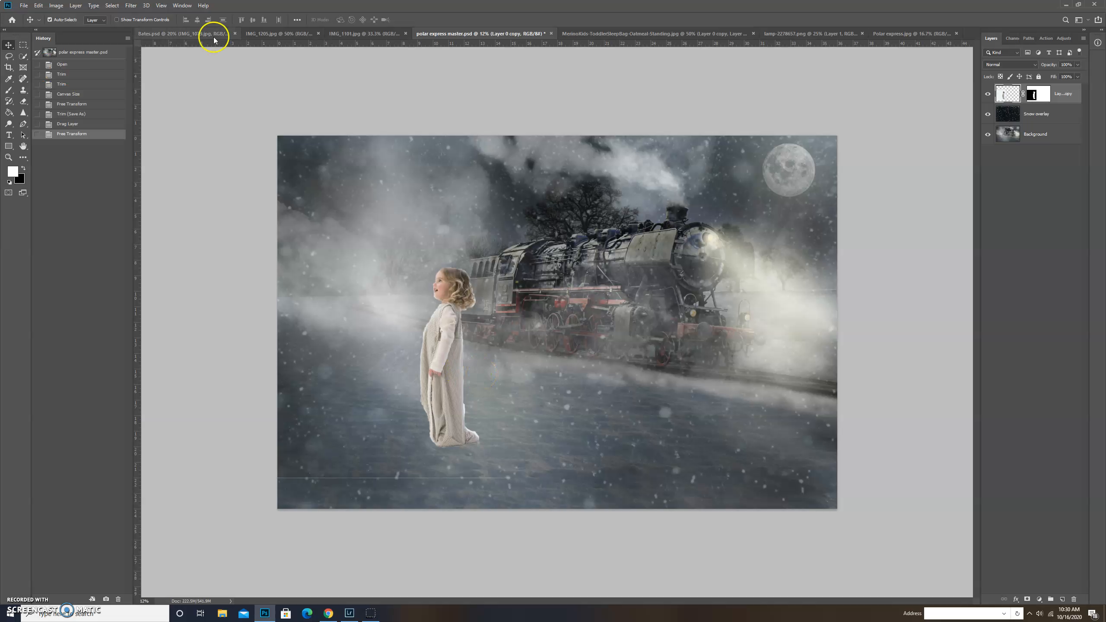
Flip the girl layer horizontally and reposition her just behind the train so she faces it
left_click(38, 6)
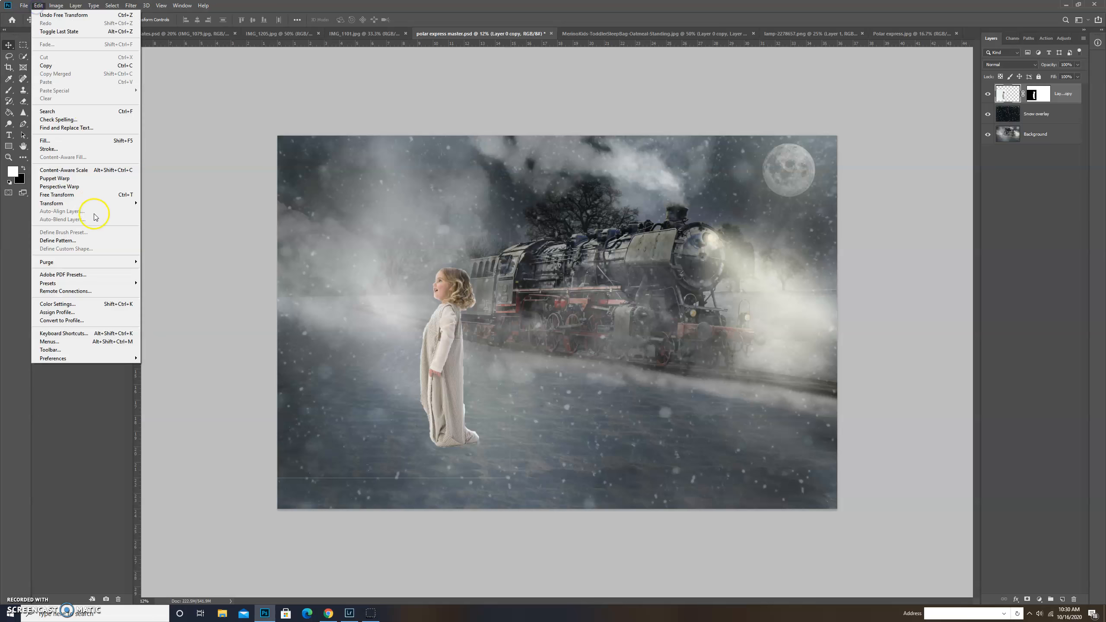
mouse_move(89, 205)
left_click(175, 298)
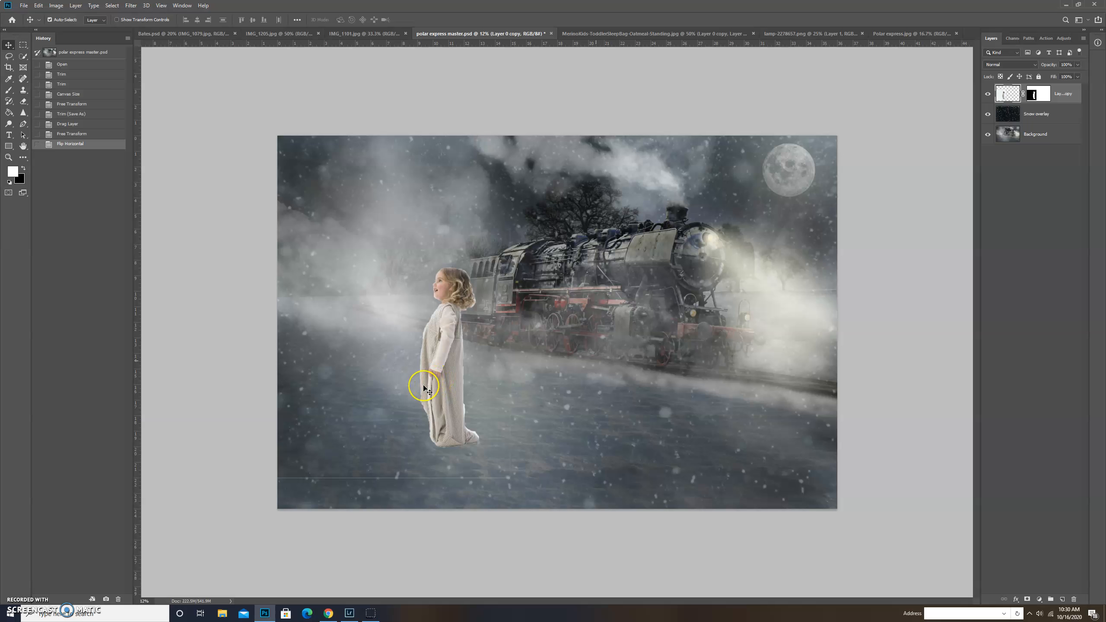
left_click_drag(426, 389, 296, 389)
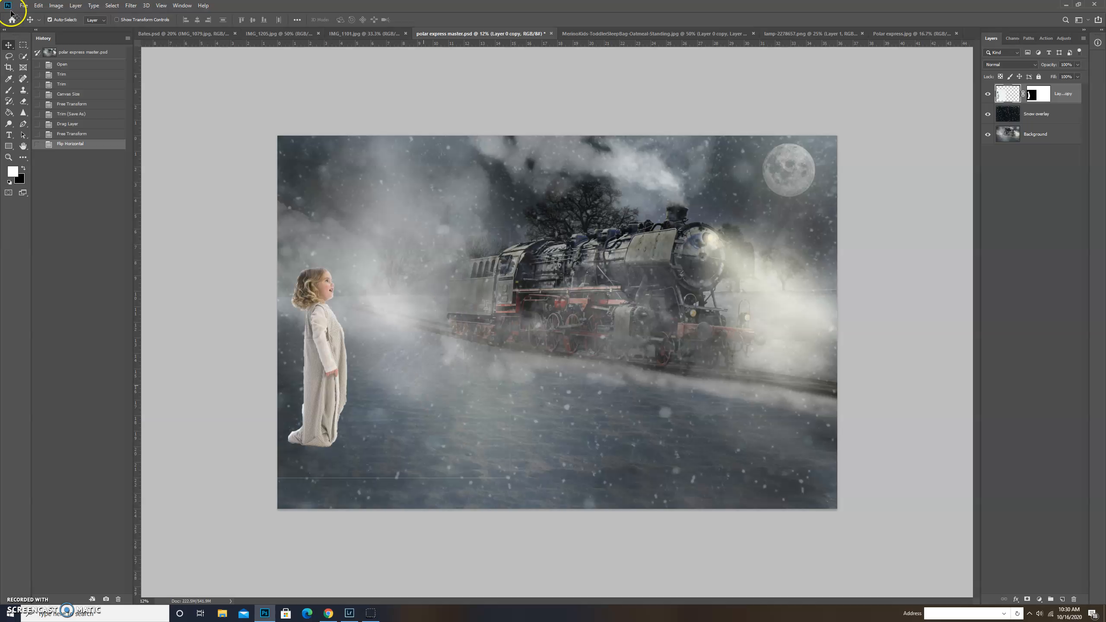
left_click(326, 372)
left_click_drag(327, 372, 423, 370)
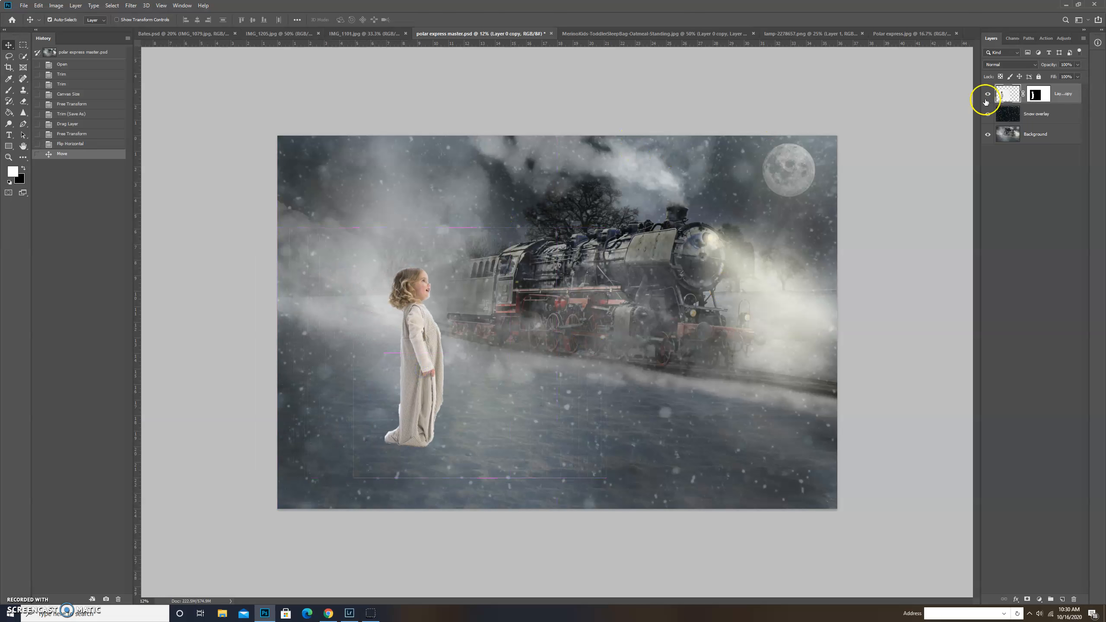
Paint black on the girl's layer mask with a Normal-mode brush at 100% opacity and flow to remove the faint leftover border around her
left_click(1038, 93)
key("x")
left_click(9, 90)
left_click(198, 20)
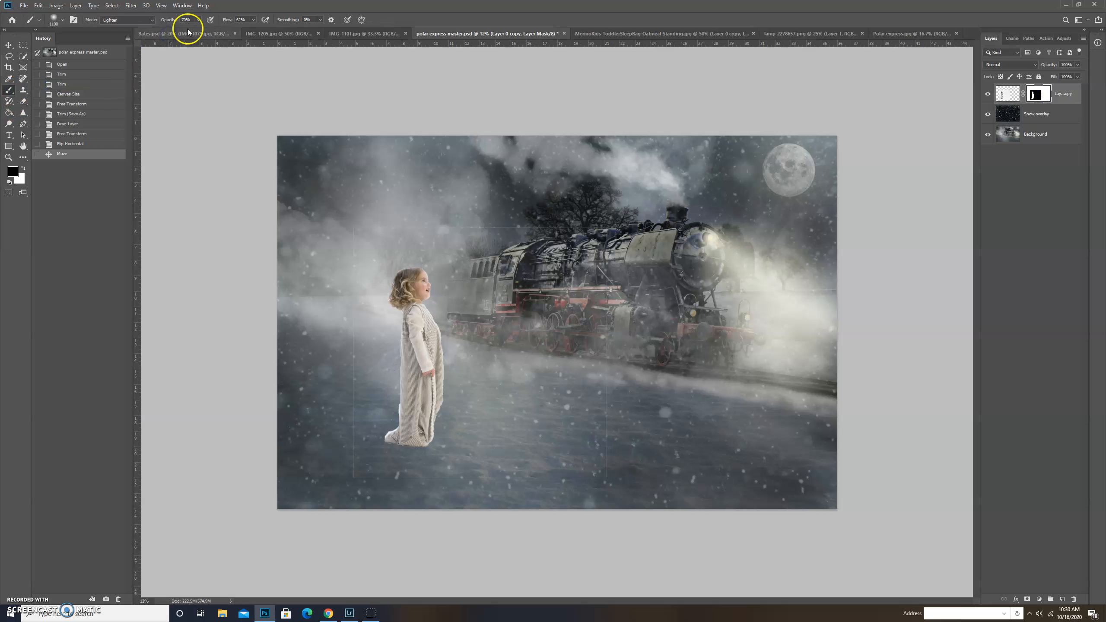
left_click(253, 19)
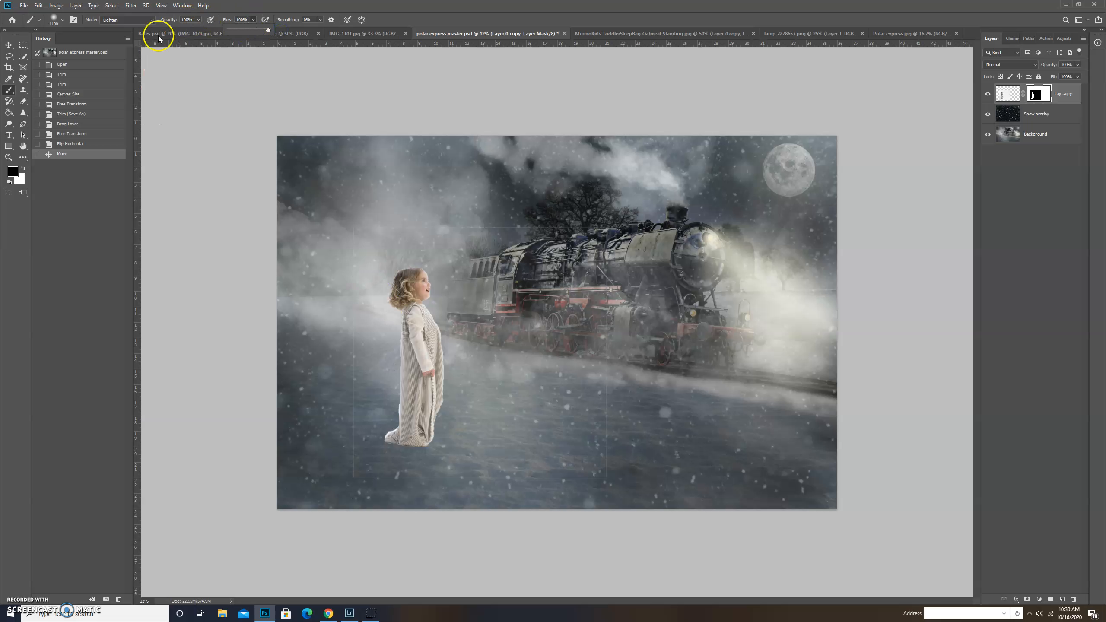
left_click(152, 19)
left_click(139, 30)
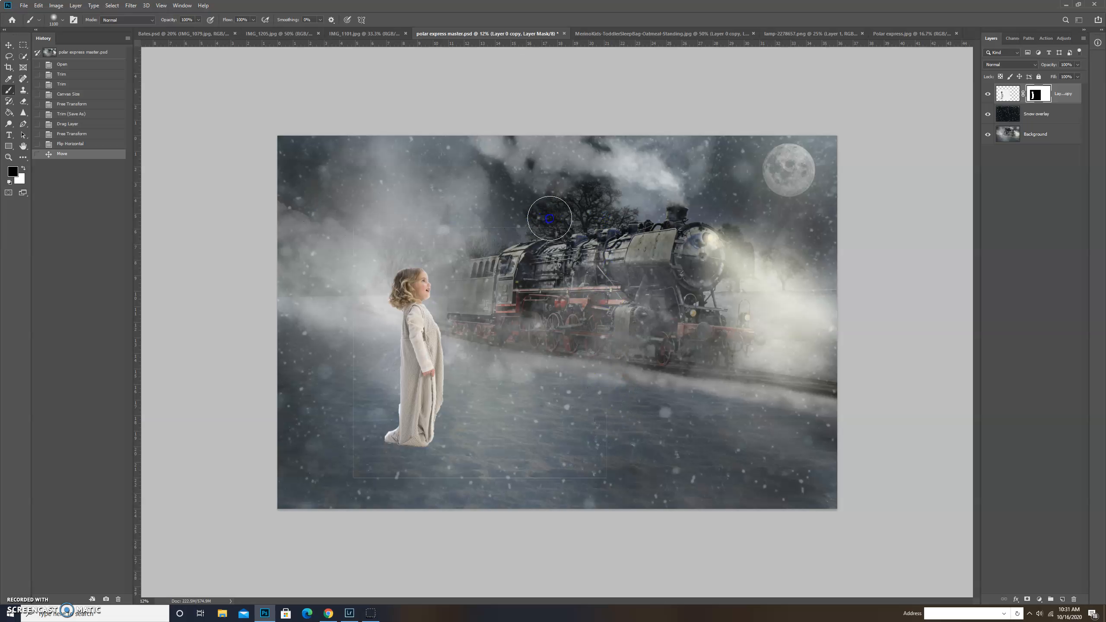
mouse_move(460, 232)
left_mouse_down()
mouse_move(476, 227)
mouse_move(368, 231)
left_mouse_up()
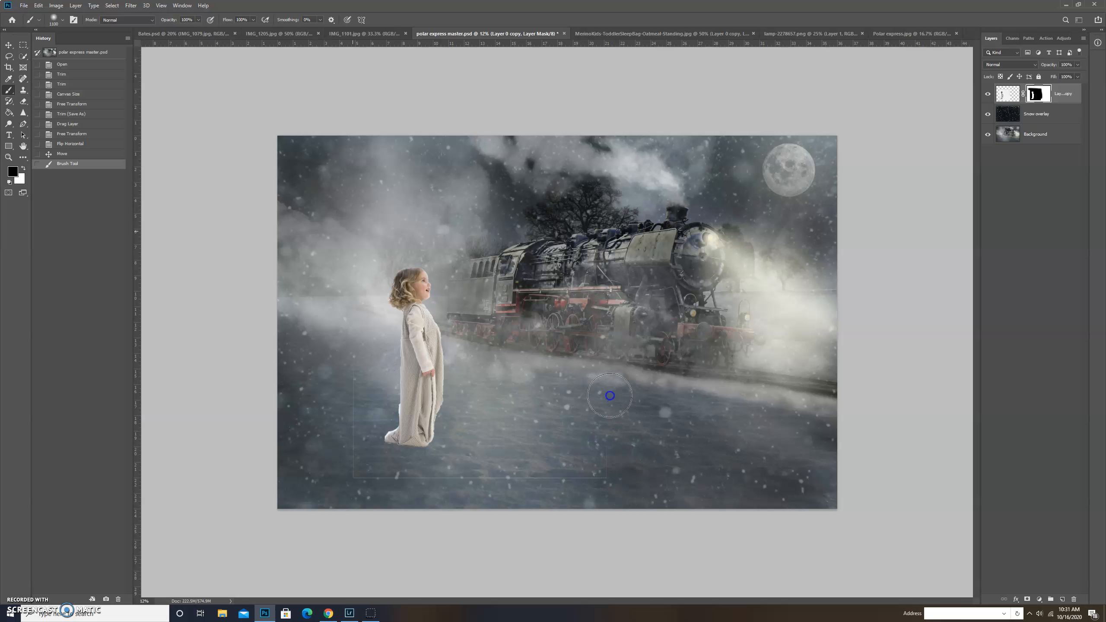
left_click_drag(588, 483, 603, 475)
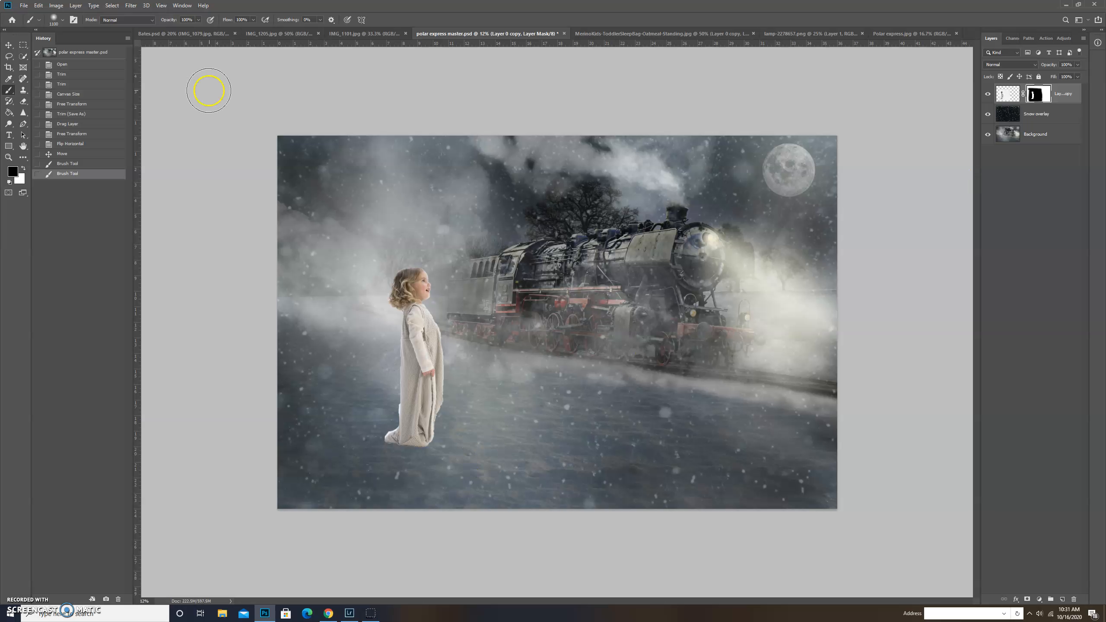
Soften the bottom edge of the girl's feet on the layer mask using a smaller black brush at 22% opacity
left_click(198, 20)
left_click_drag(183, 28, 168, 30)
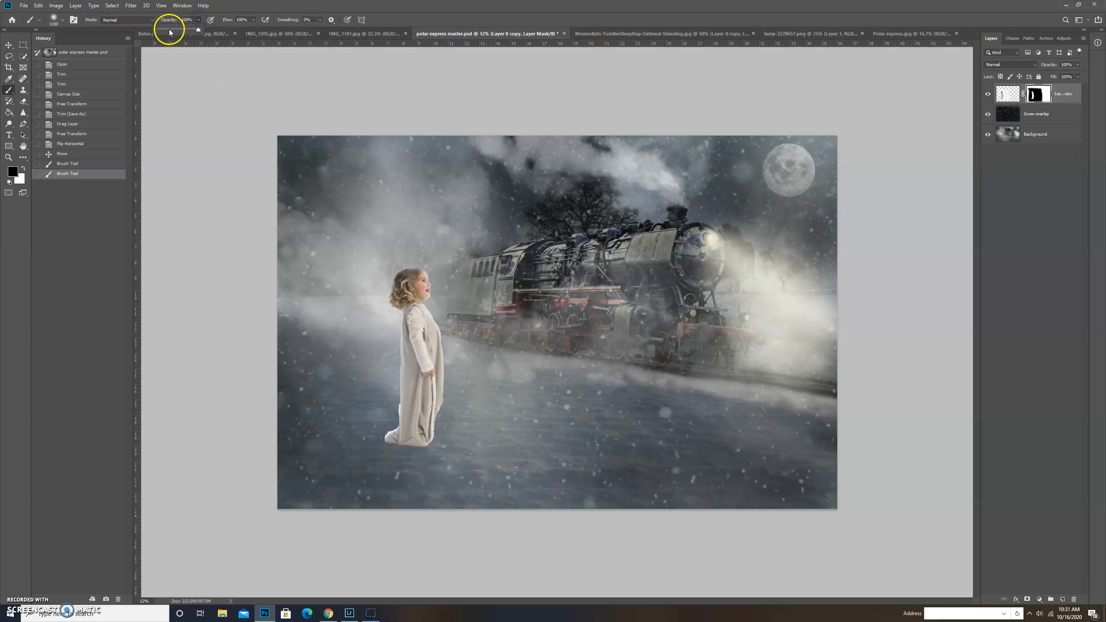
key("bracketleft")
key("bracketleft")
key("bracketleft")
key("bracketleft")
key("bracketleft")
key("bracketleft")
key("bracketleft")
key("bracketleft")
key("bracketleft")
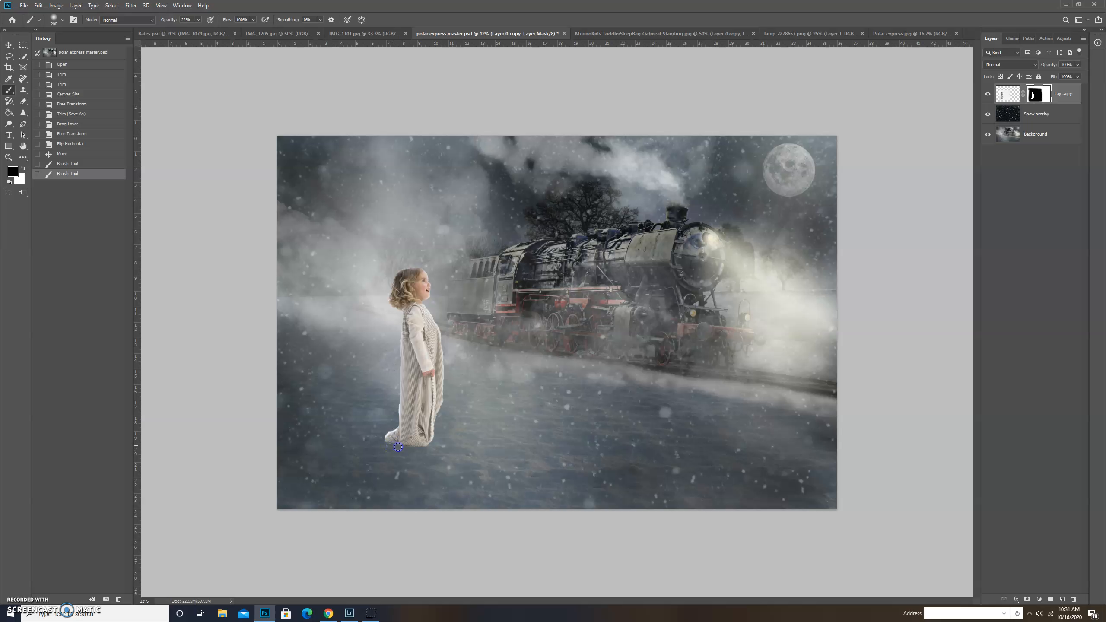
left_click_drag(398, 446, 389, 445)
Raise the brush opacity slightly and paint along the feet on the mask to blend them further into the snow
left_click(199, 19)
left_click(207, 30)
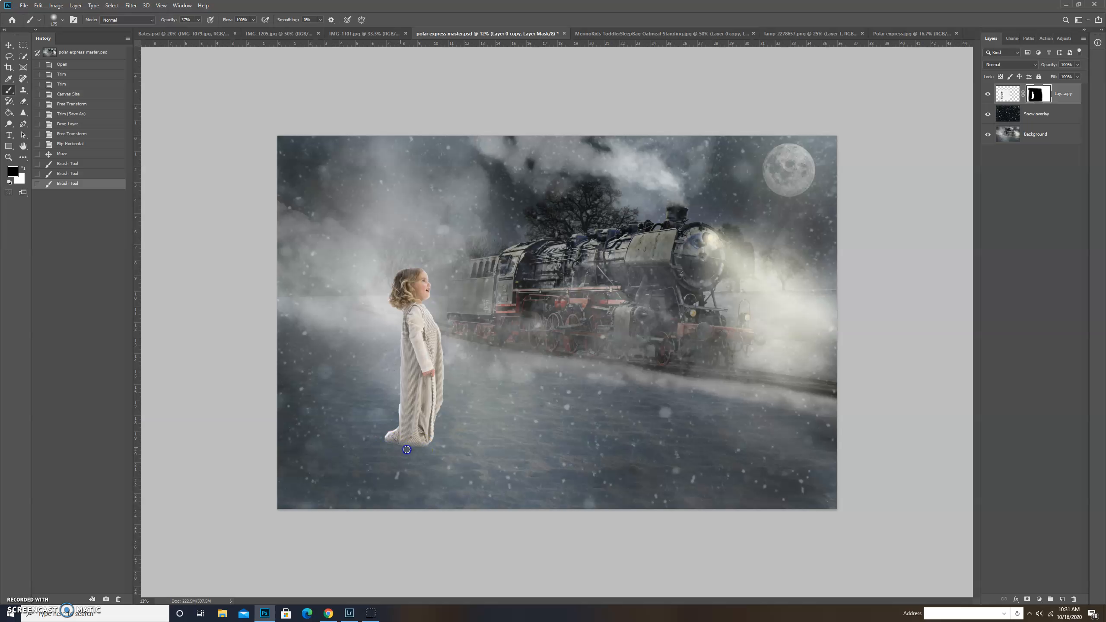
left_click(403, 446)
left_click(390, 445)
left_click(378, 443)
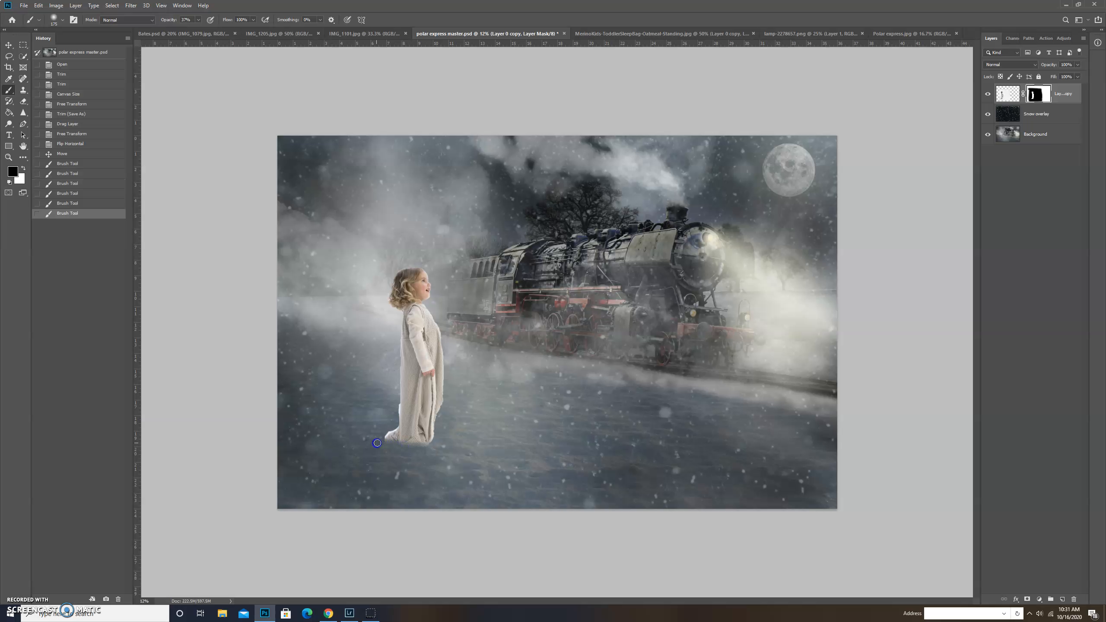
left_click(403, 448)
left_click(373, 450)
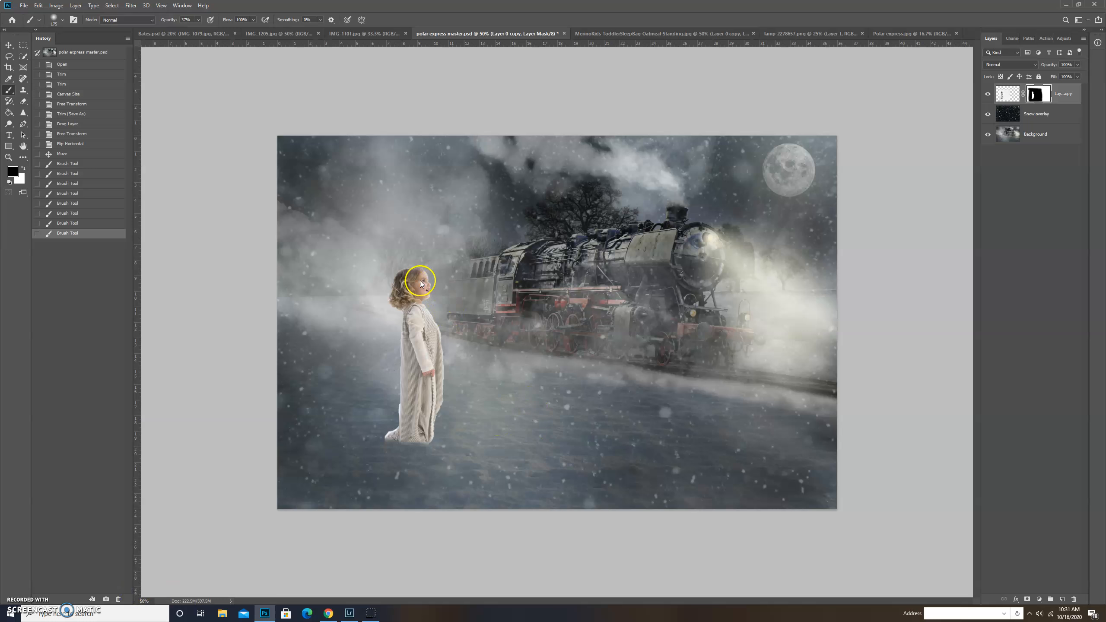
Mask out the light fringe along the back of the girl's hair using a much smaller brush at 100% opacity
key("ctrl+plus")
key("ctrl+plus")
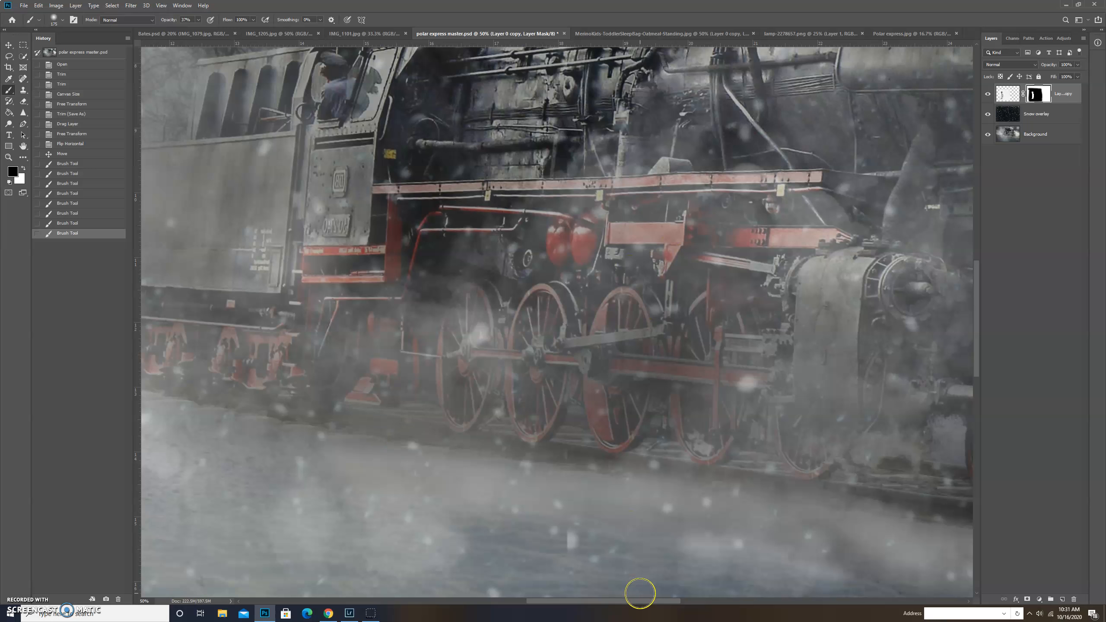
left_click_drag(647, 601, 536, 598)
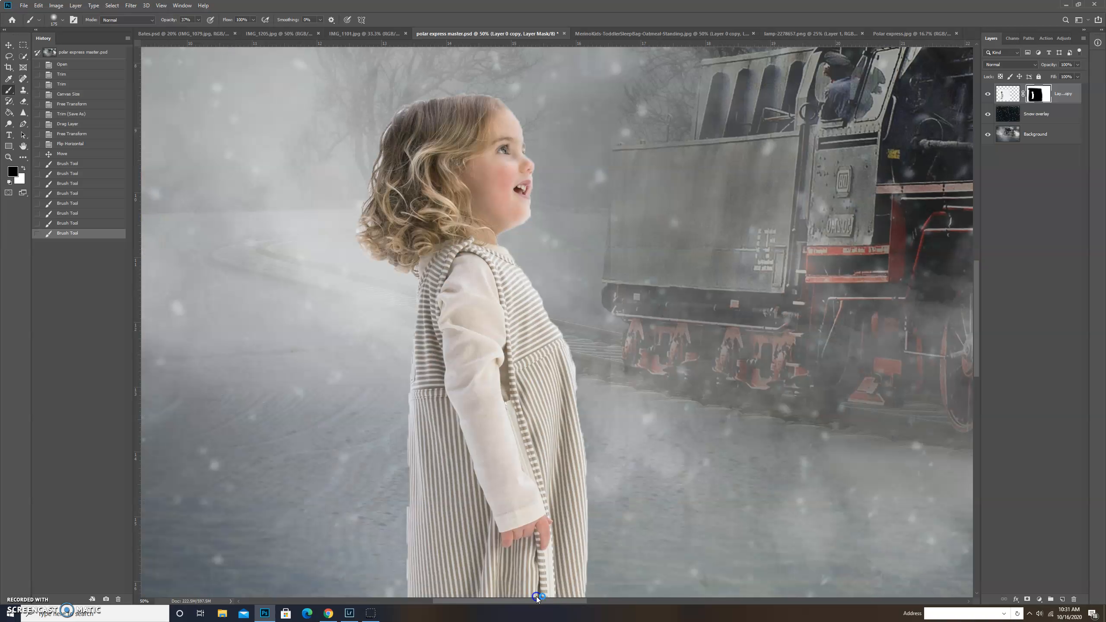
left_click(1019, 249)
left_click(199, 20)
left_click_drag(198, 30, 223, 29)
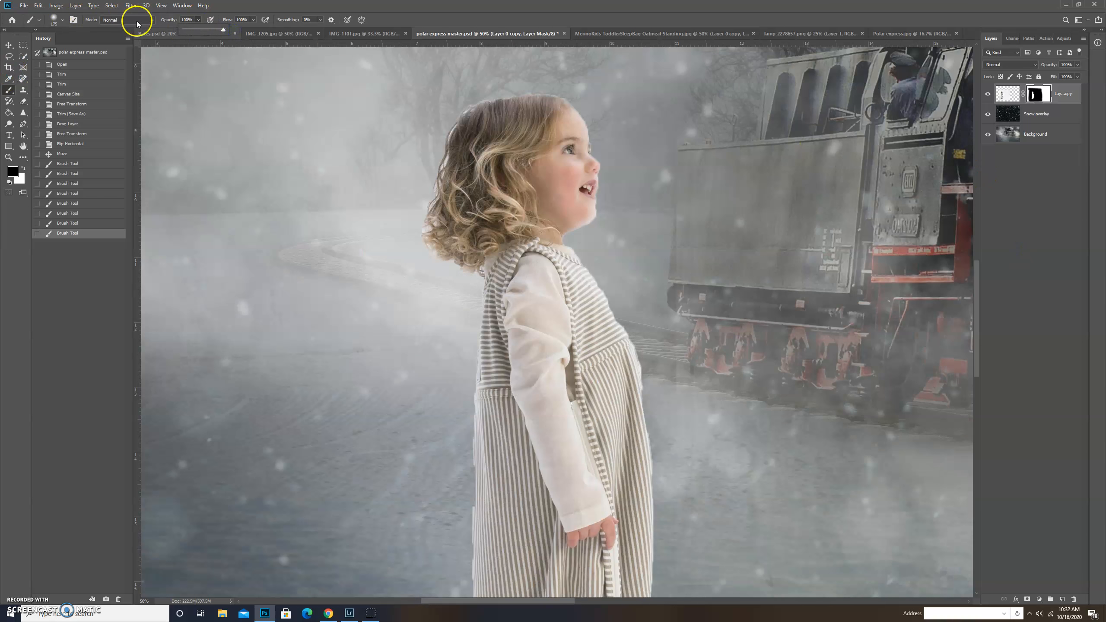
key("bracketleft")
key("bracketleft")
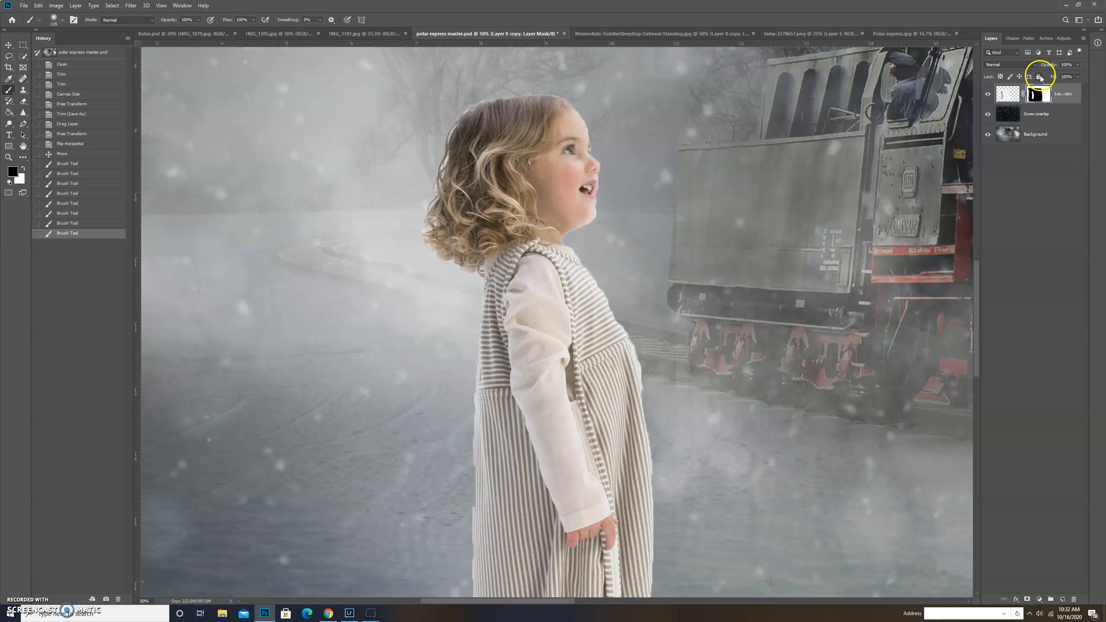
key("bracketleft")
key("bracketleft")
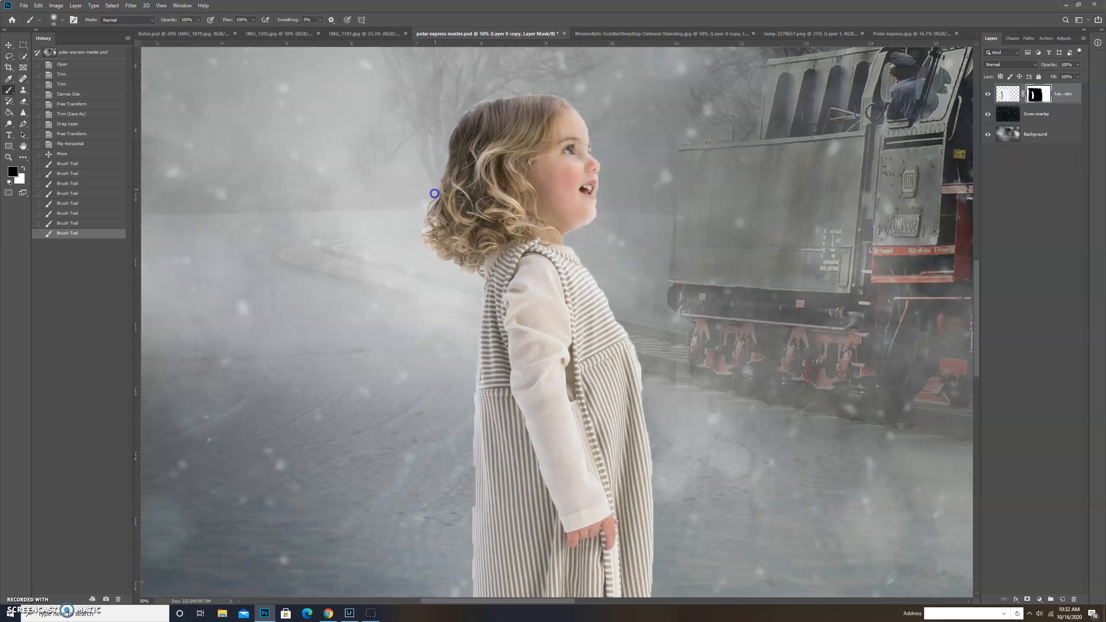
key("bracketleft")
mouse_move(431, 192)
left_mouse_down()
mouse_move(439, 197)
mouse_move(426, 209)
left_mouse_up()
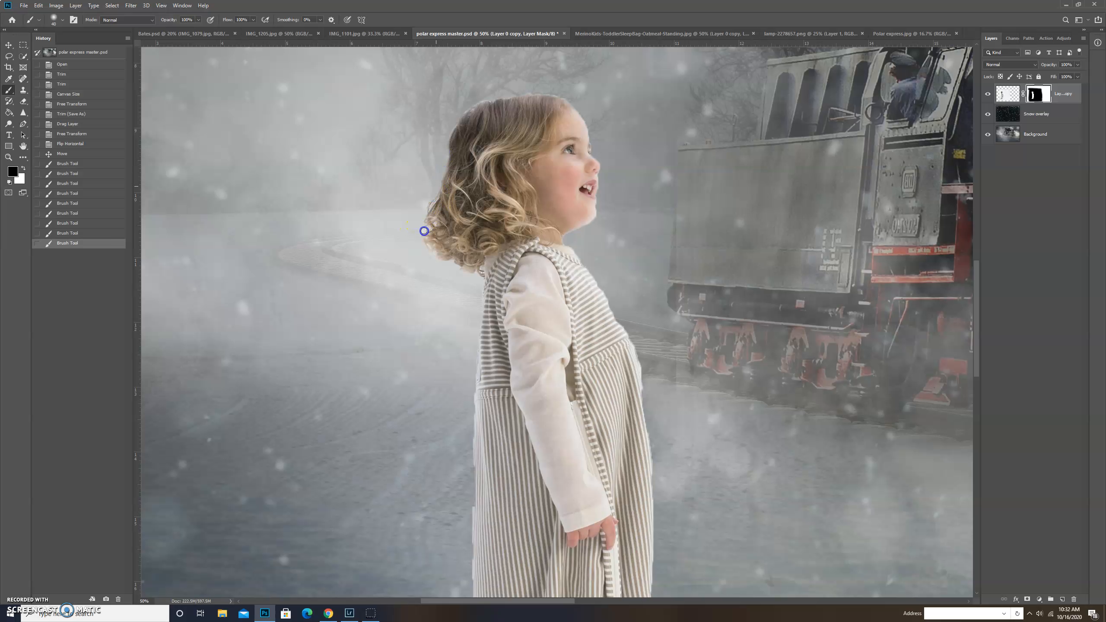
left_click(432, 256)
left_click(436, 265)
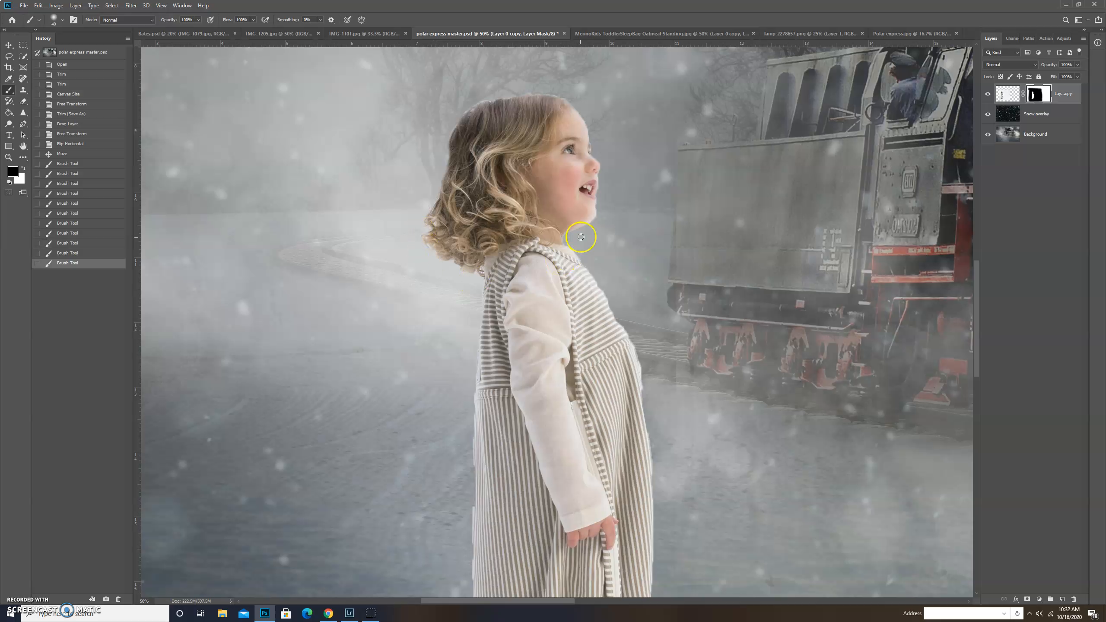
Mask out the light fringe under the girl's chin, along the top of her head and down her forehead
mouse_move(590, 226)
left_mouse_down()
mouse_move(600, 203)
mouse_move(598, 218)
left_mouse_up()
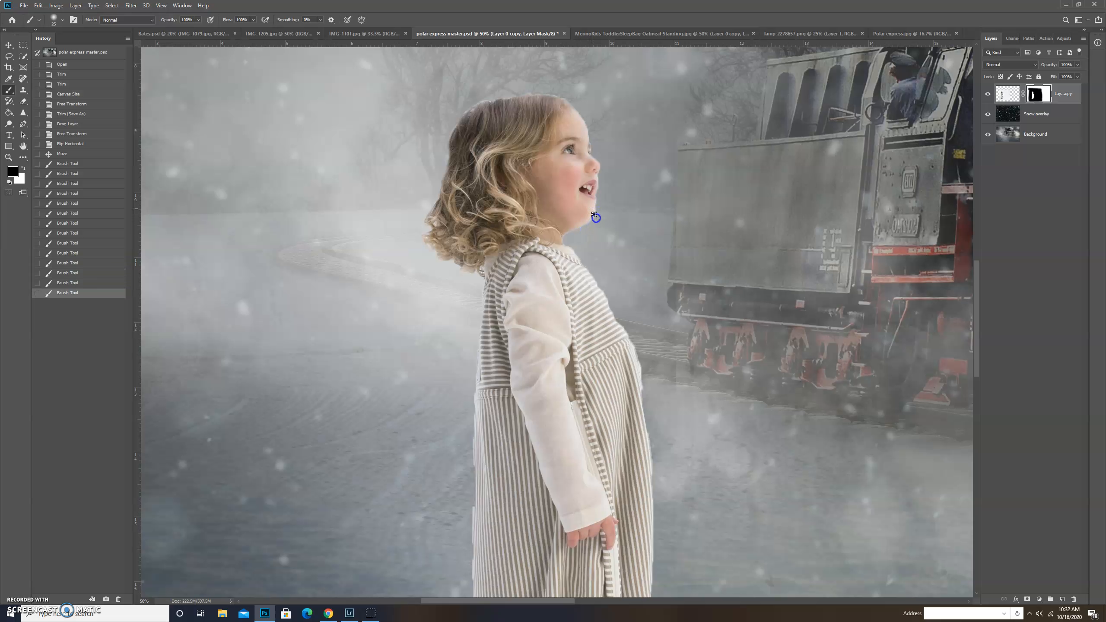
left_click(457, 122)
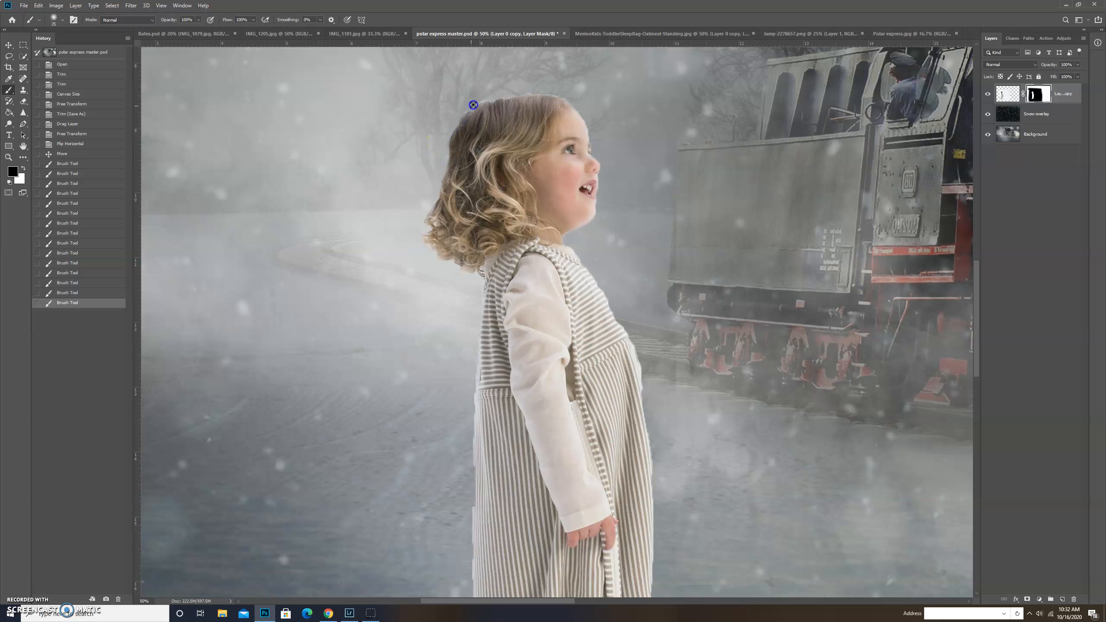
left_click(490, 99)
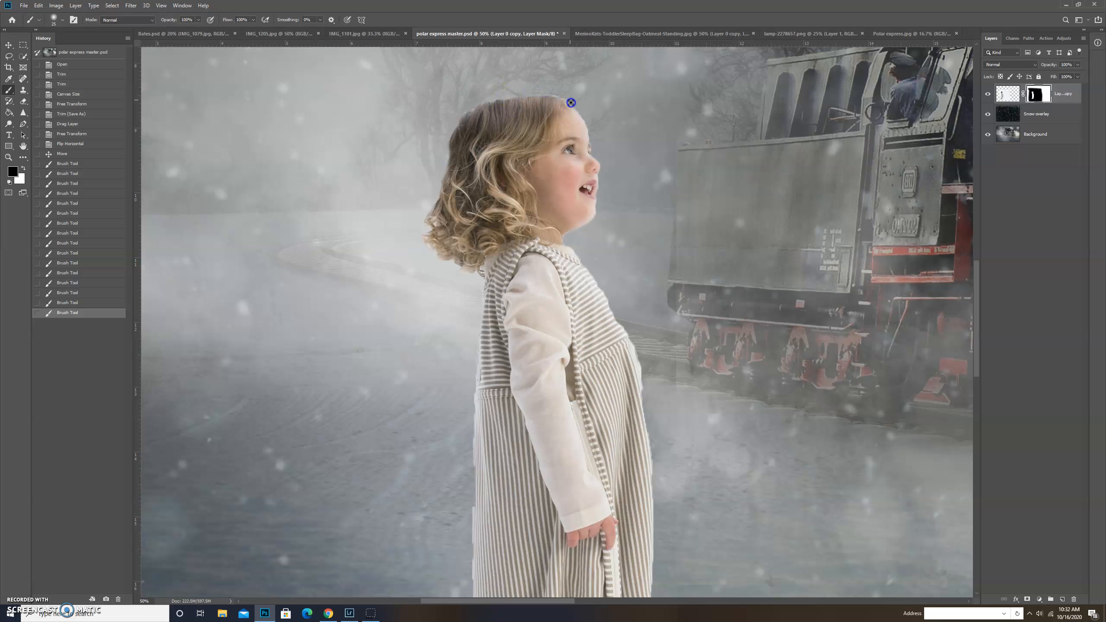
left_click(591, 139)
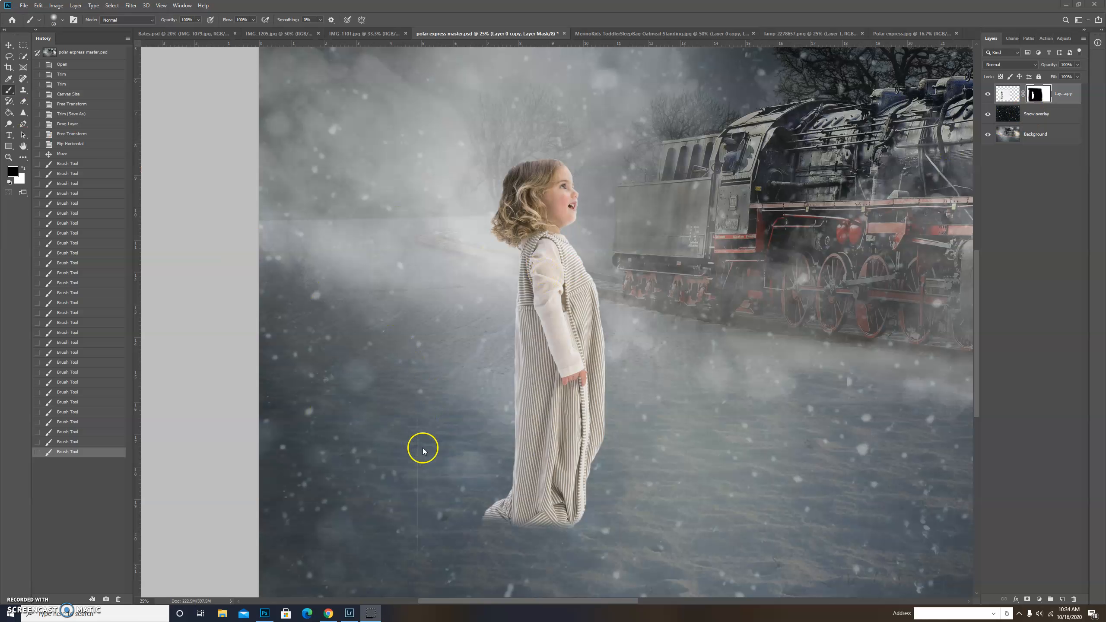
Paint black with a larger brush over the snow behind the girl on the layer mask to clear leftover residue
scroll(425, 510, "down", 3)
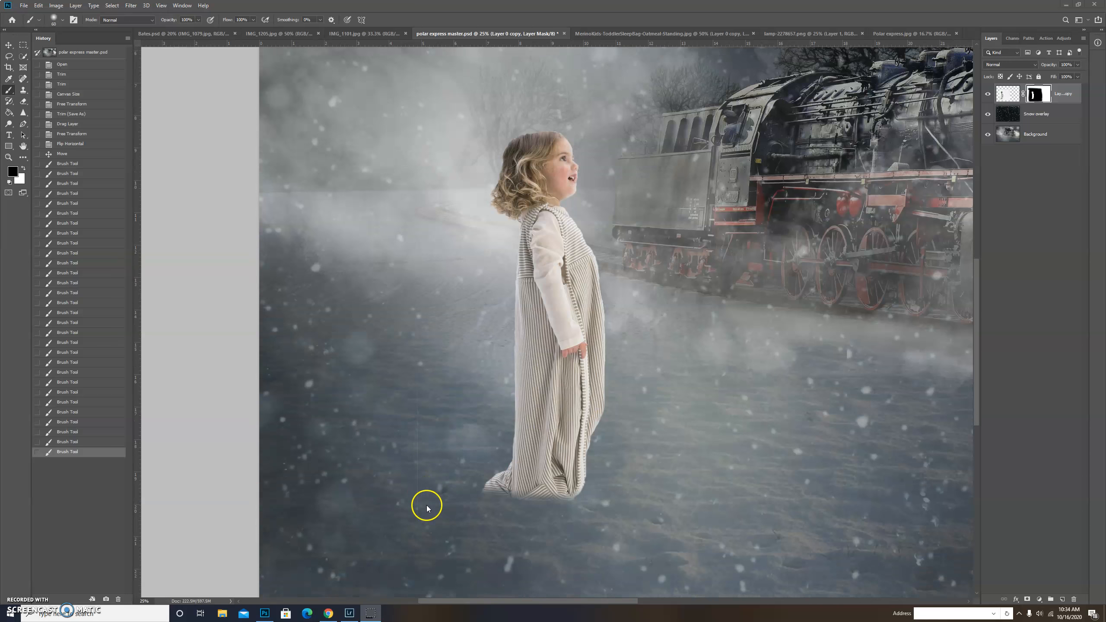
scroll(427, 506, "down", 1)
left_click(9, 90)
key("]")
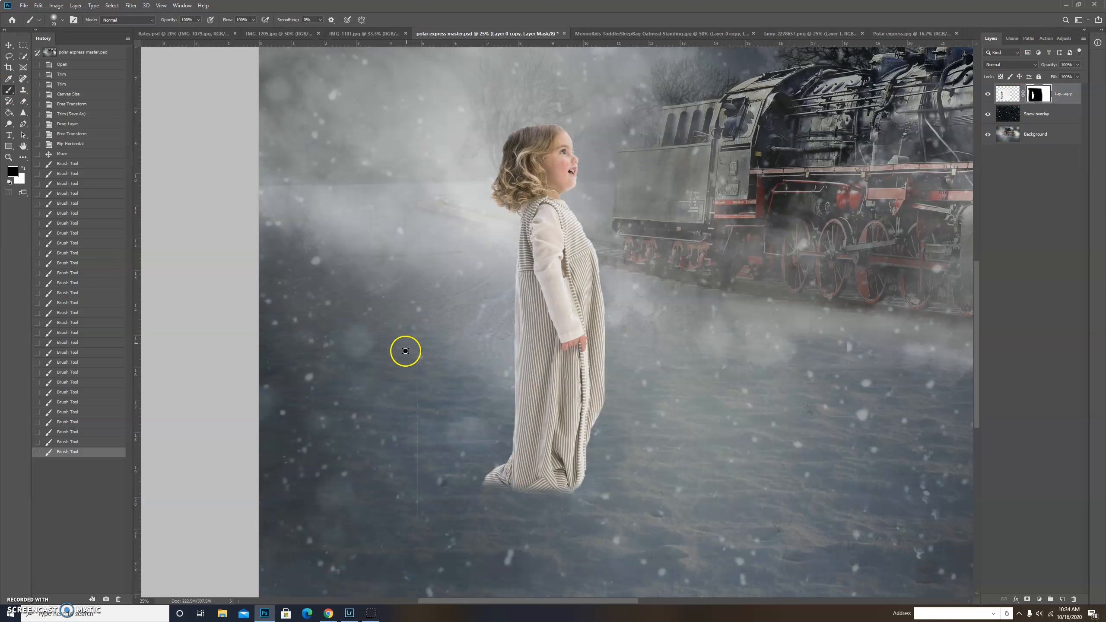
key("]")
key("]")
key("]")
key("]")
key("]")
key("]")
key("]")
left_click_drag(421, 449, 419, 512)
left_click_drag(448, 551, 451, 554)
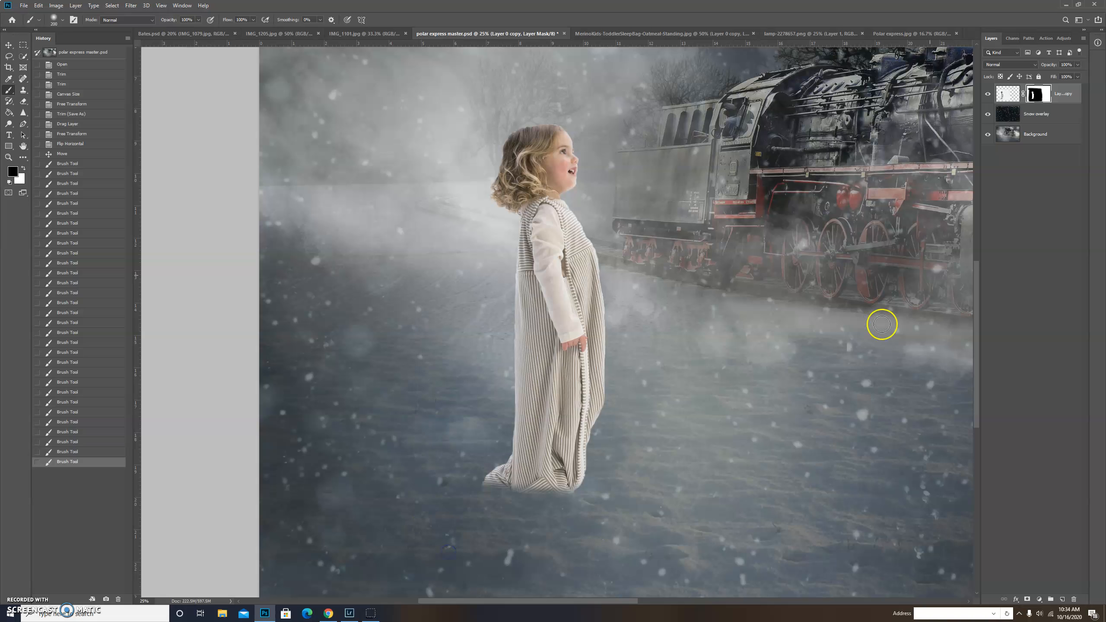
Add two new layers above the girl layer and name them "shadow under" and "shadow over"
left_click(1007, 101)
key("x")
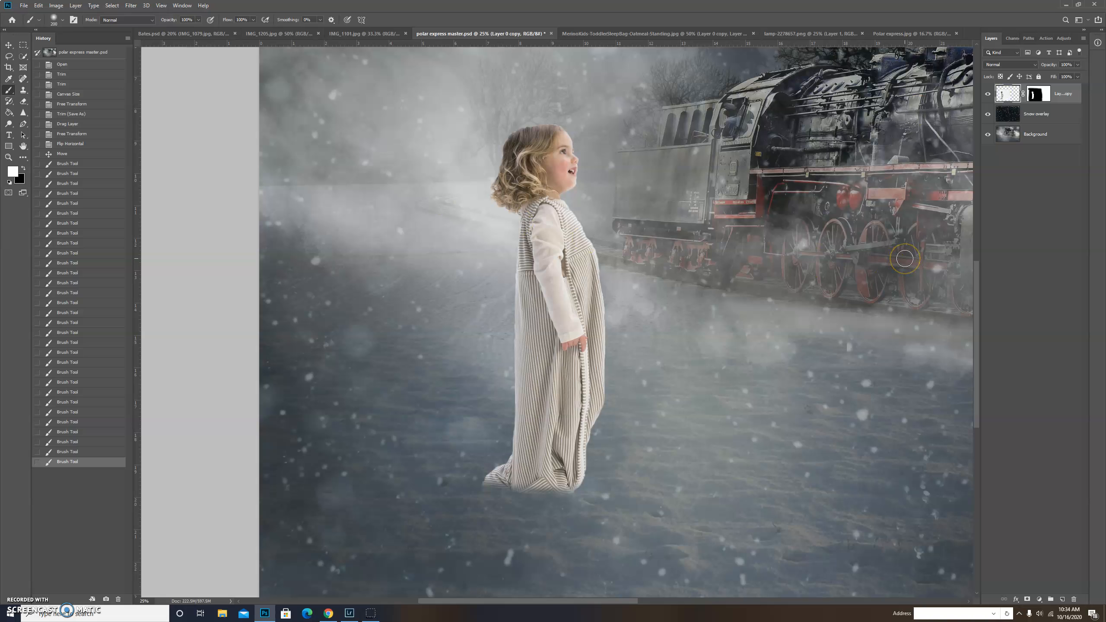
key("ctrl+shift+n")
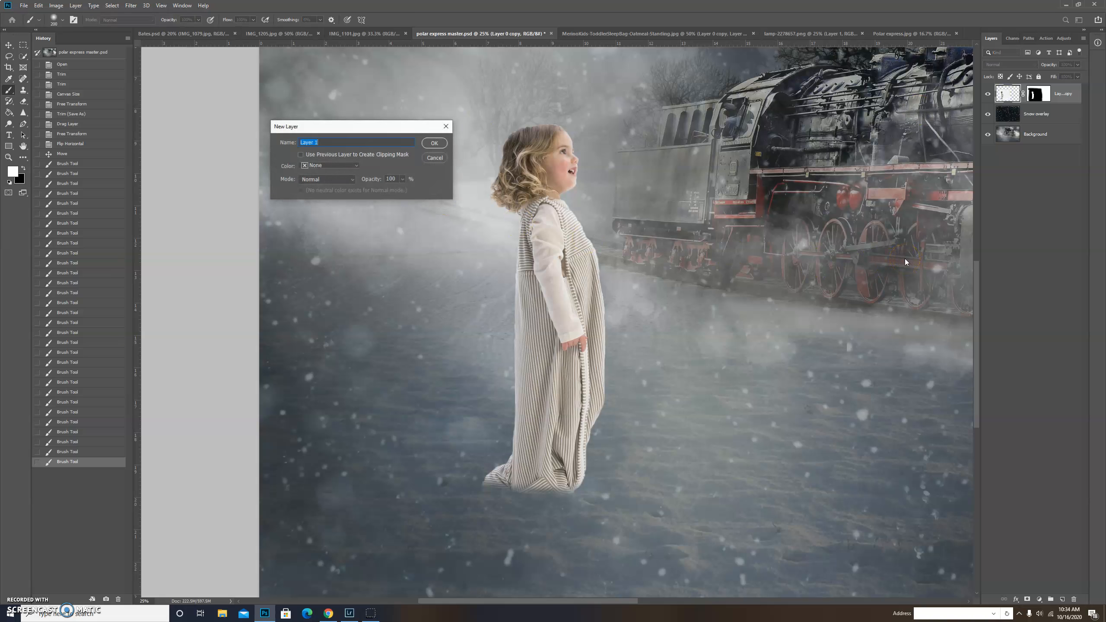
key("Return")
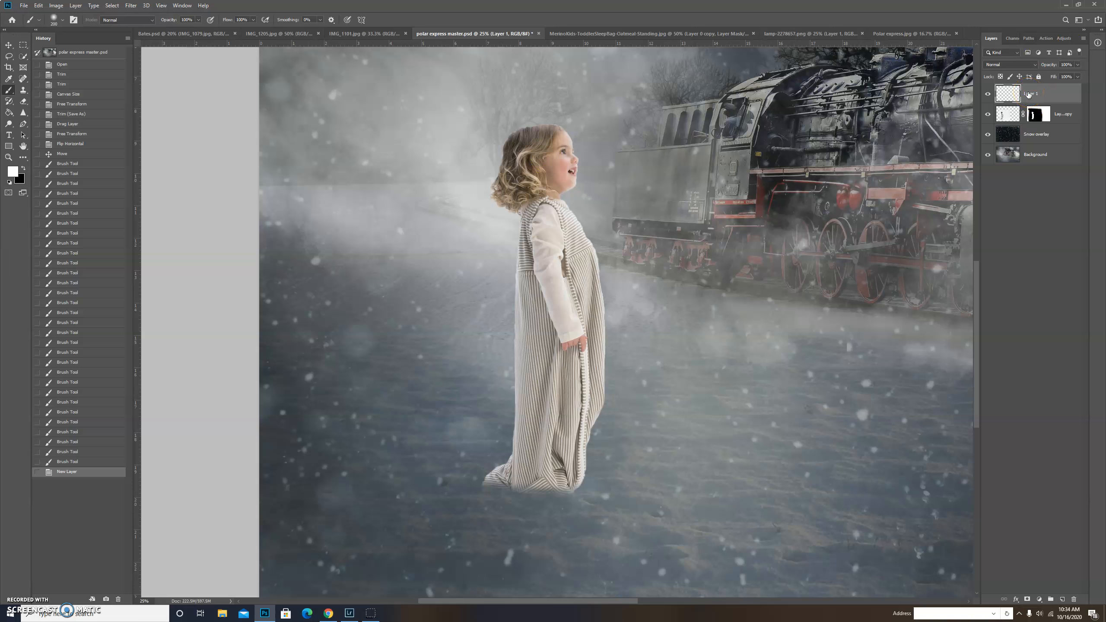
key("ctrl+shift+n")
key("Return")
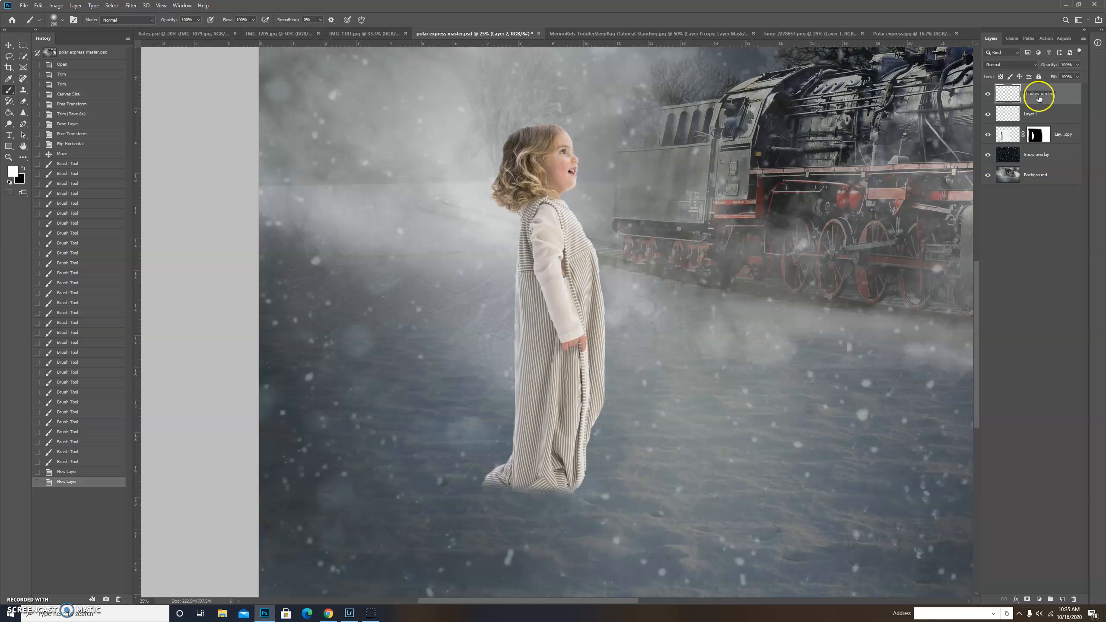
double_click(1031, 114)
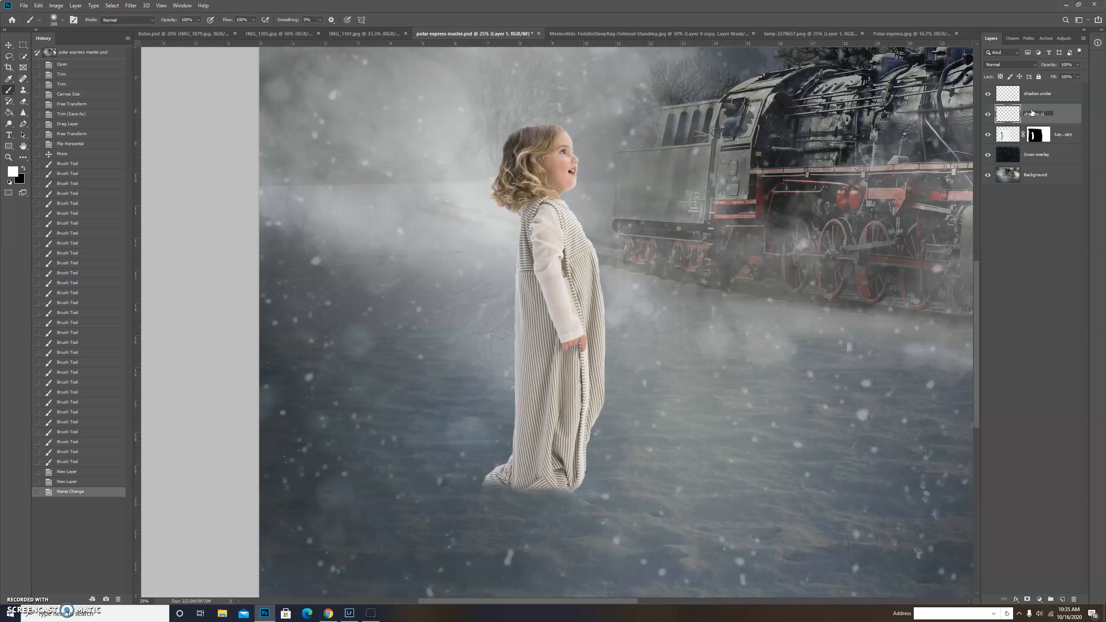
left_click(1035, 284)
Add another new layer named "darken" and move the shadow under layer directly beneath the girl layer
key("ctrl+shift+n")
key("Return")
left_click(1031, 93)
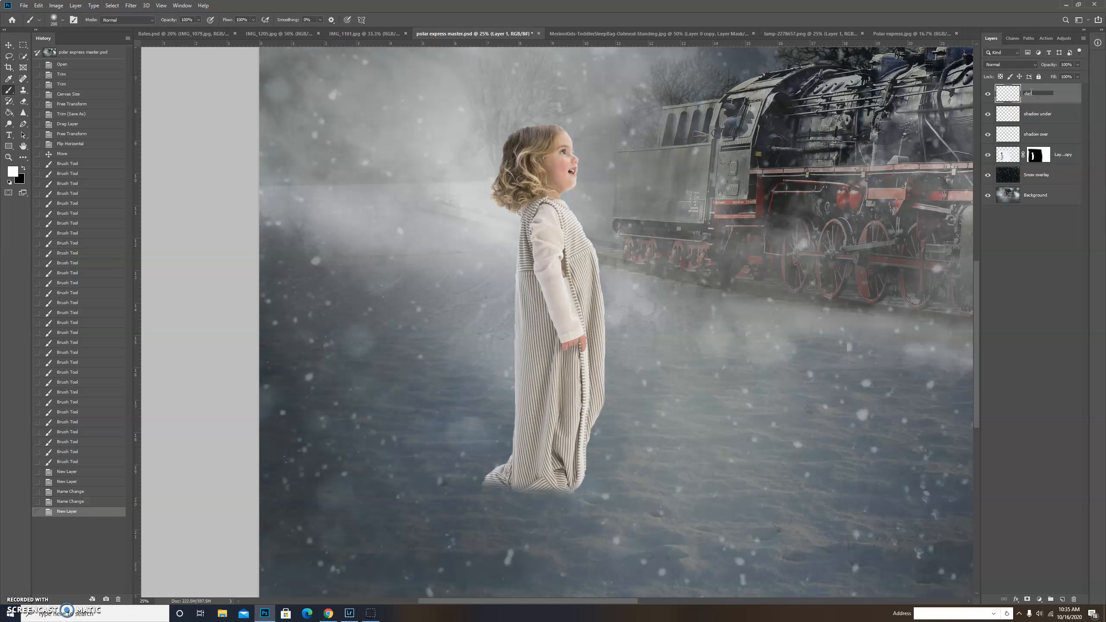
left_click_drag(1026, 121, 1028, 164)
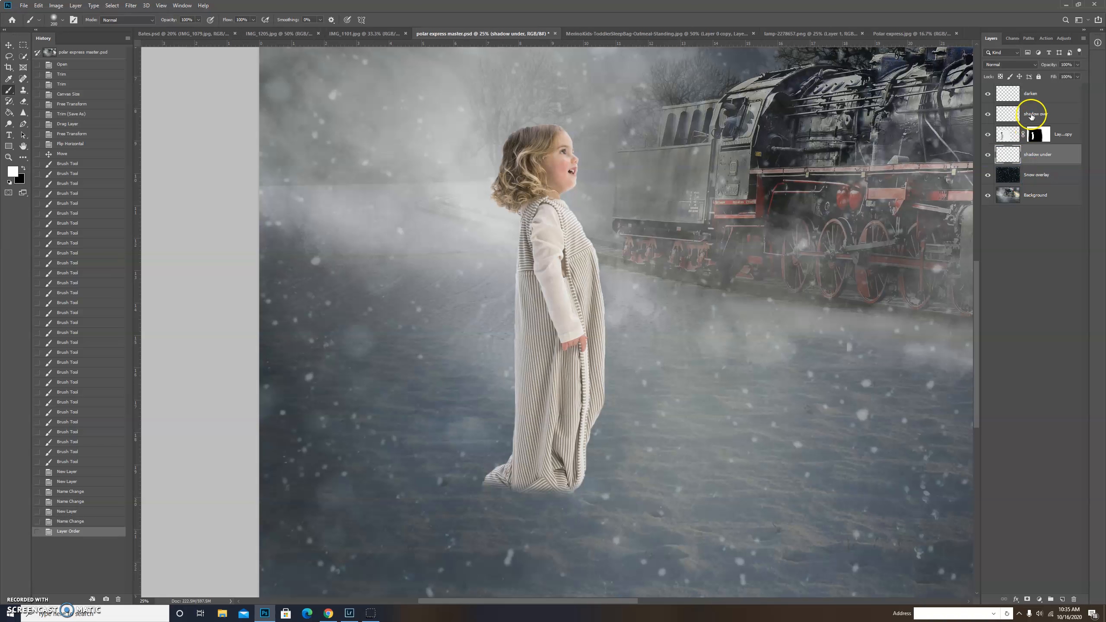
left_click(1026, 94)
left_click(1028, 295)
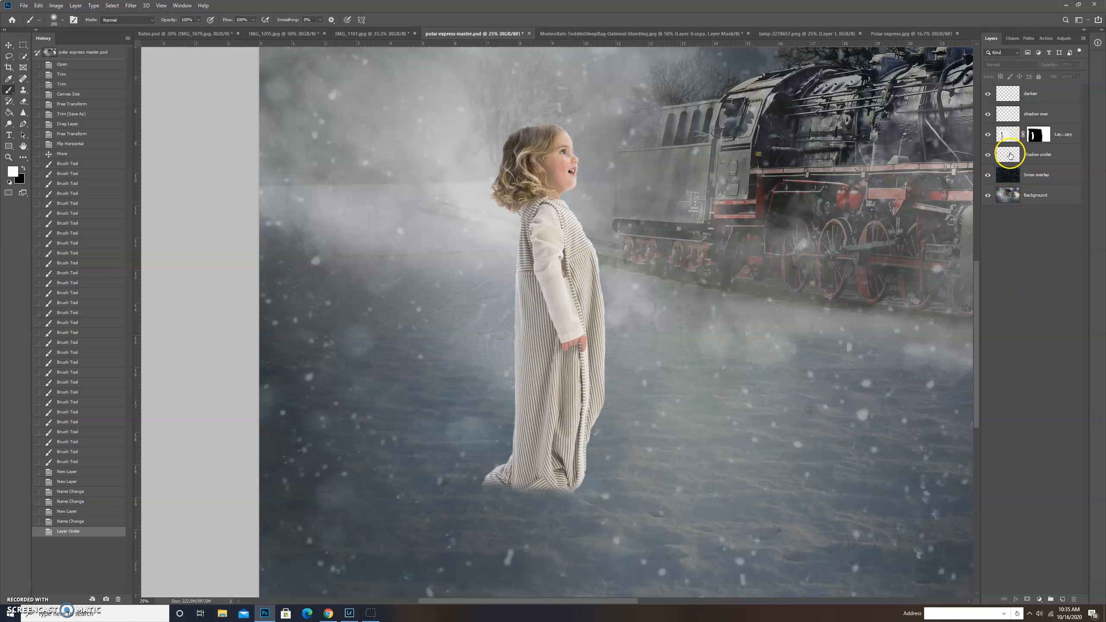
On the shadow under layer, set up a black brush in Darken mode with 24% opacity and 38% flow
left_click(1011, 155)
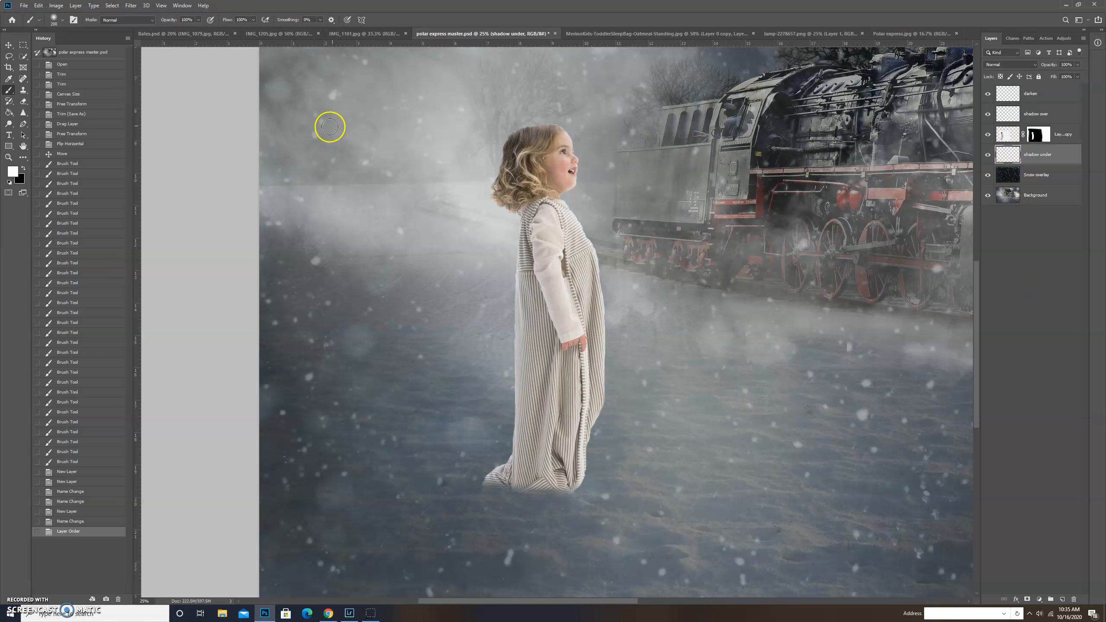
left_click(23, 168)
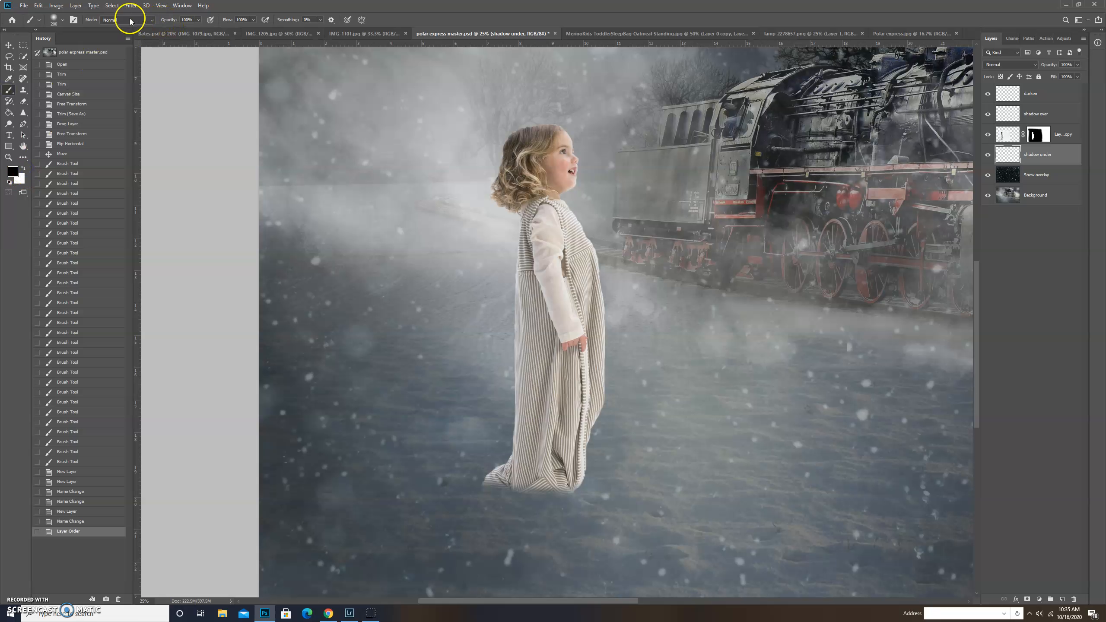
left_click(153, 20)
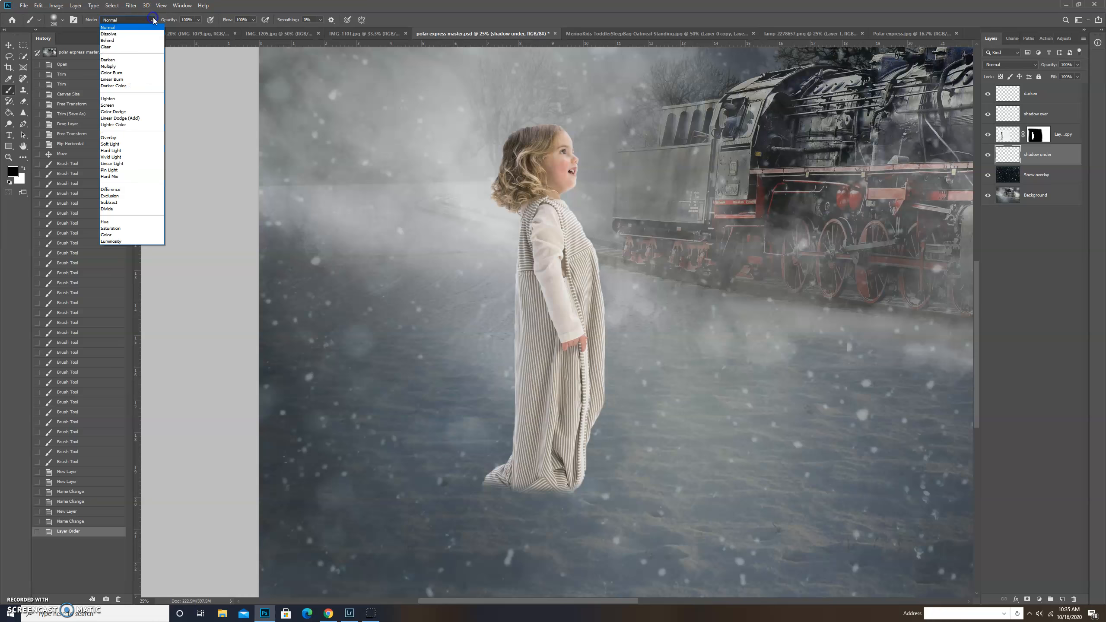
left_click(133, 63)
left_click(199, 20)
left_click_drag(198, 20, 168, 30)
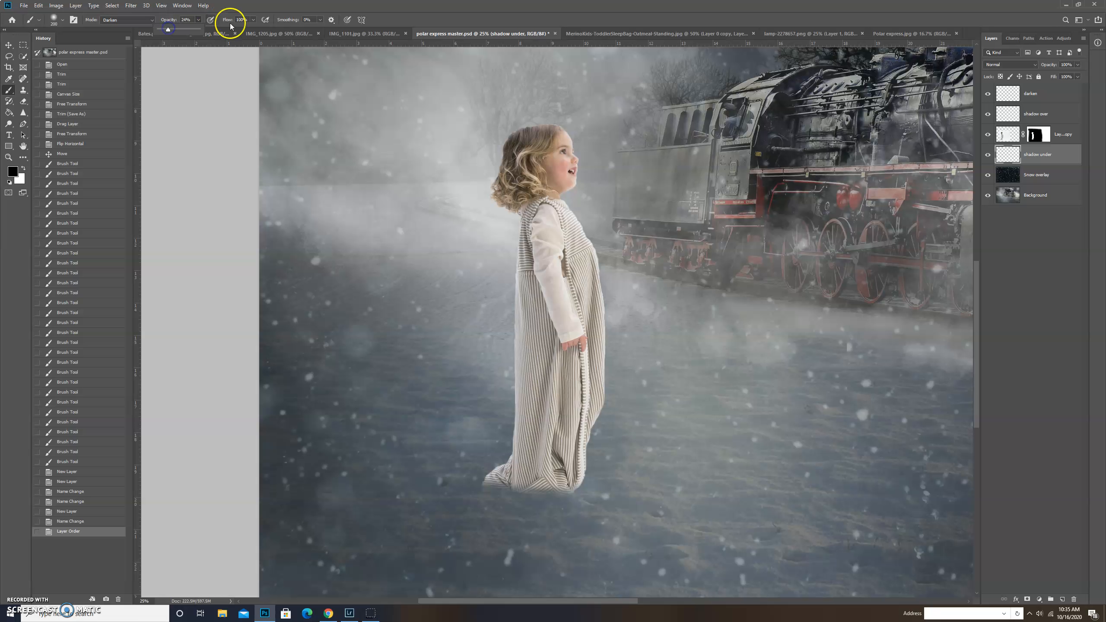
left_click(253, 19)
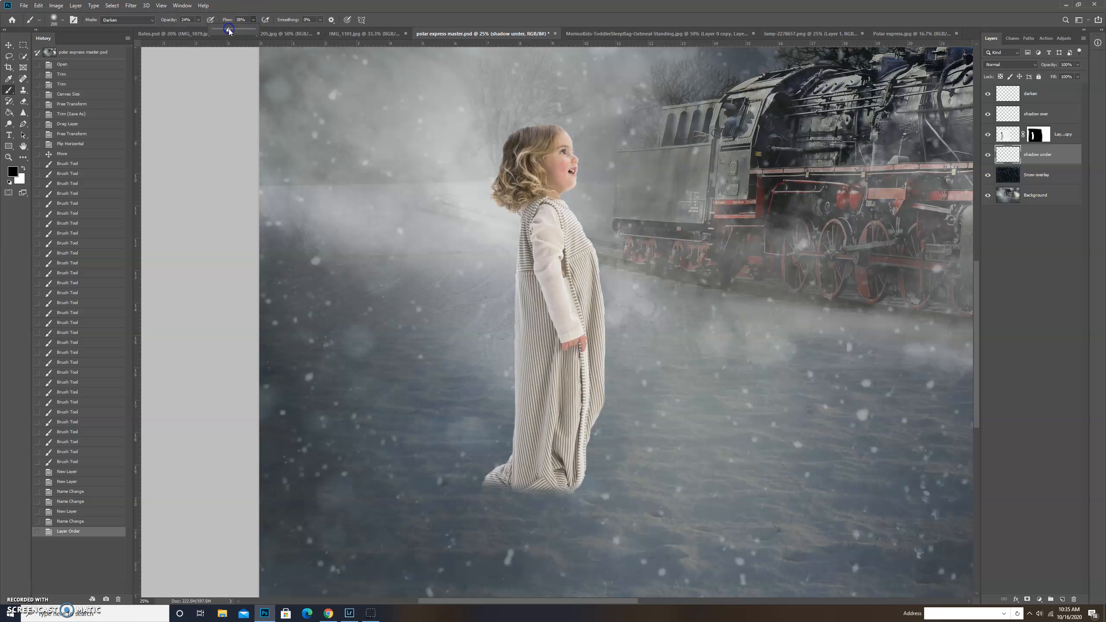
Paint a soft contact shadow in the snow along the bottom edge of the girl's sleep bag
key("bracketright")
key("bracketright")
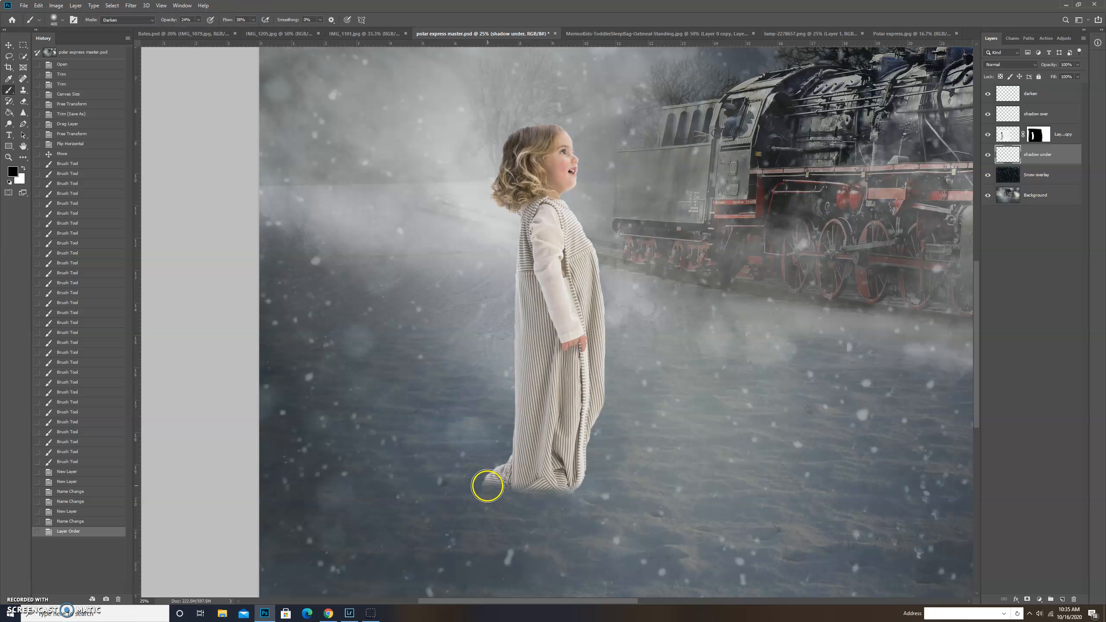
key("bracketleft")
key("bracketleft")
left_click_drag(541, 493, 570, 491)
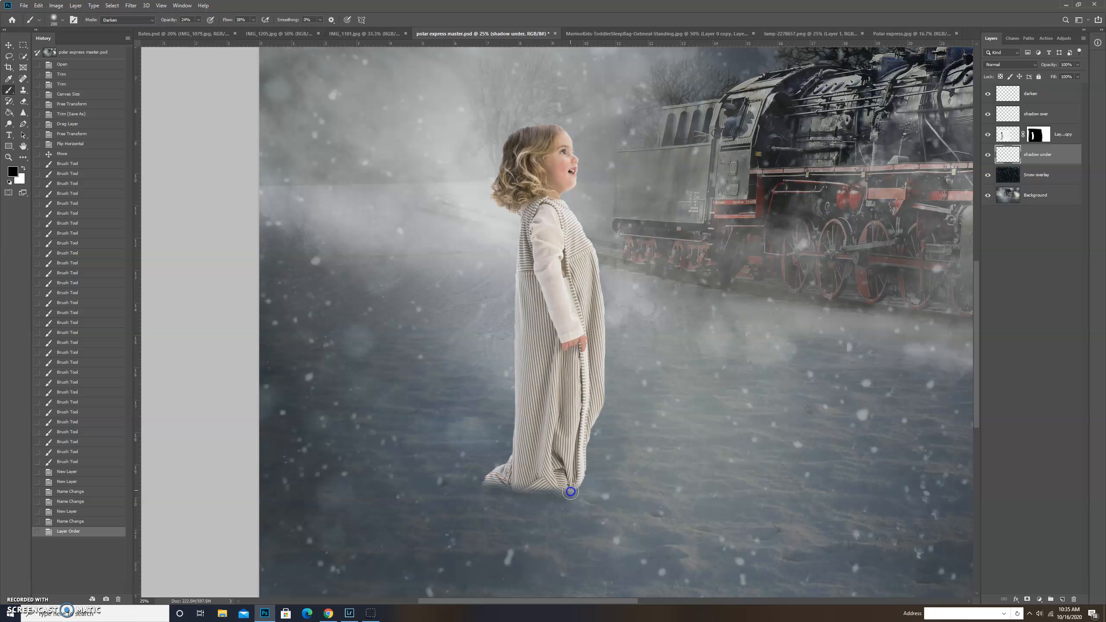
mouse_move(478, 492)
left_mouse_down()
mouse_move(535, 505)
mouse_move(580, 487)
mouse_move(557, 509)
mouse_move(577, 481)
left_mouse_up()
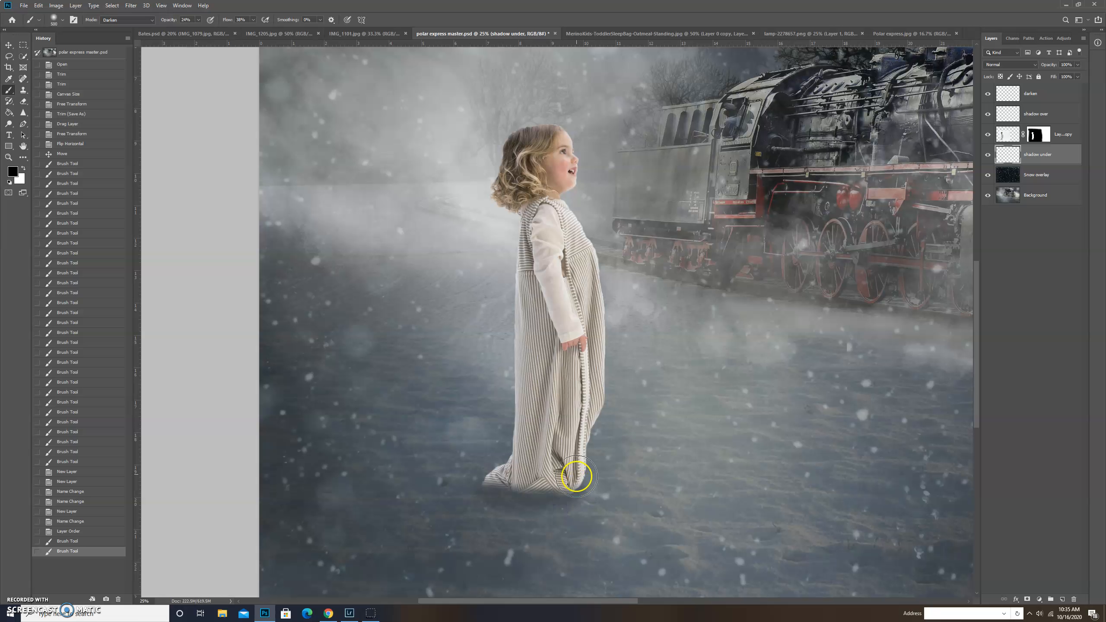
Enlarge the brush and spread the shadow wider across the snow below the girl's feet
key("bracketright")
key("bracketright")
key("bracketright")
key("bracketright")
mouse_move(479, 516)
left_mouse_down()
mouse_move(506, 452)
mouse_move(452, 519)
mouse_move(538, 513)
mouse_move(549, 502)
left_mouse_up()
left_click(518, 510)
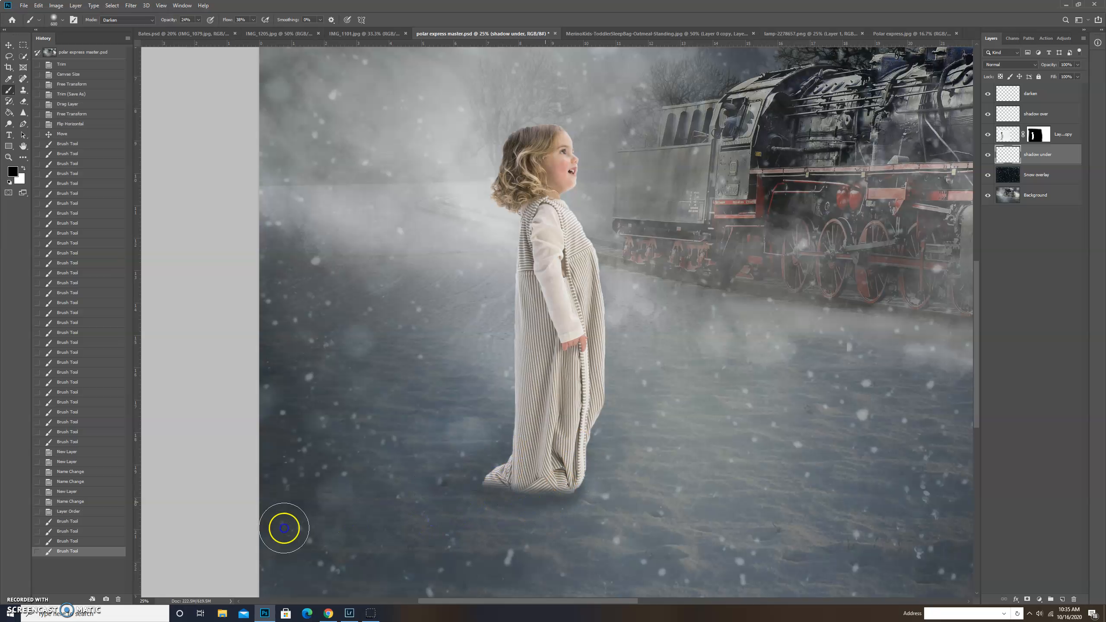
key("bracketright")
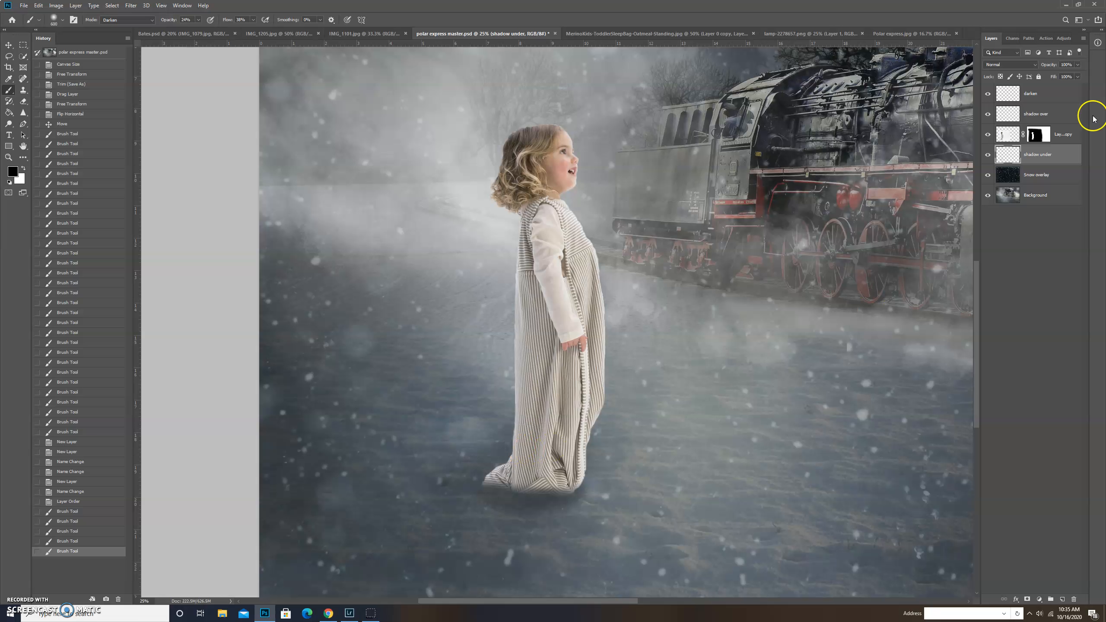
On the shadow over layer, paint shading across the sleep bag's hem, using a smaller brush at its edges
left_click(1012, 120)
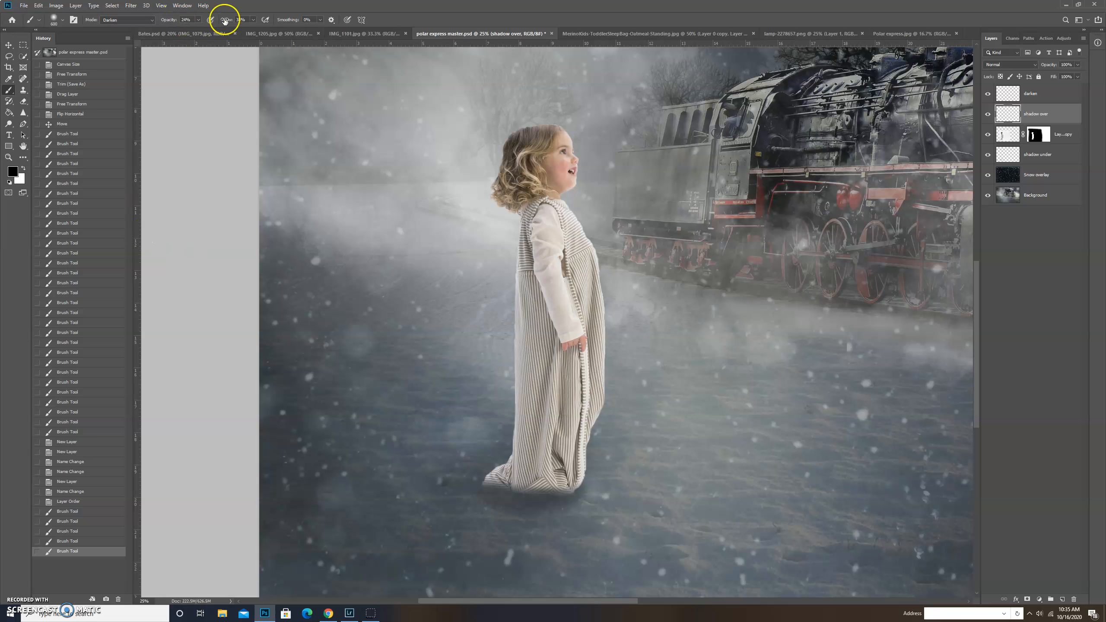
left_click_drag(492, 470, 562, 474)
key("bracketleft")
key("bracketleft")
key("bracketleft")
key("bracketleft")
key("bracketleft")
key("bracketleft")
key("bracketleft")
left_click_drag(493, 482, 495, 483)
left_click_drag(585, 477, 592, 464)
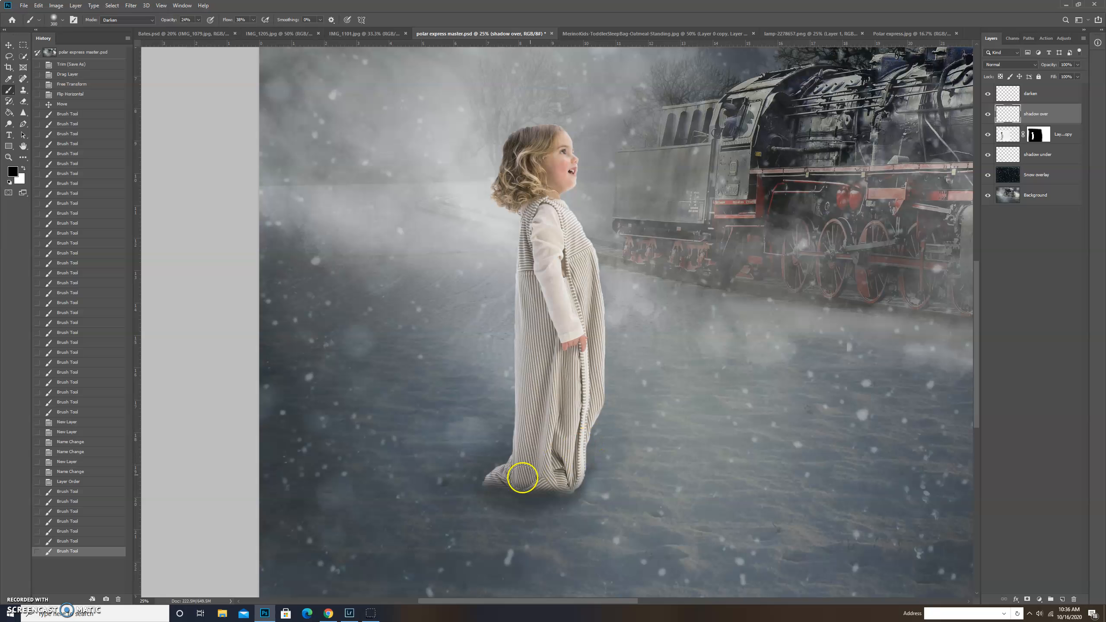
Enlarge the brush and extend the shadow over the snow in front of the hem on the shadow over layer
key("bracketright")
key("bracketright")
key("bracketright")
key("bracketright")
key("bracketright")
key("bracketright")
left_click_drag(431, 512, 479, 519)
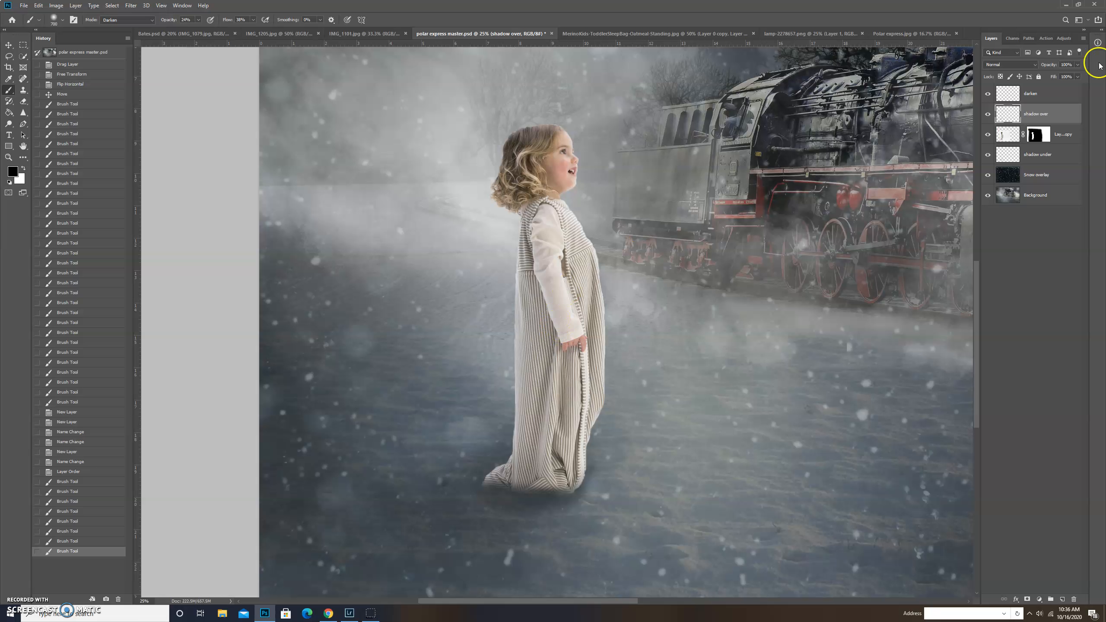
Move the darken layer beneath the girl layer and paint shading down her back with a smaller brush
left_click(1005, 99)
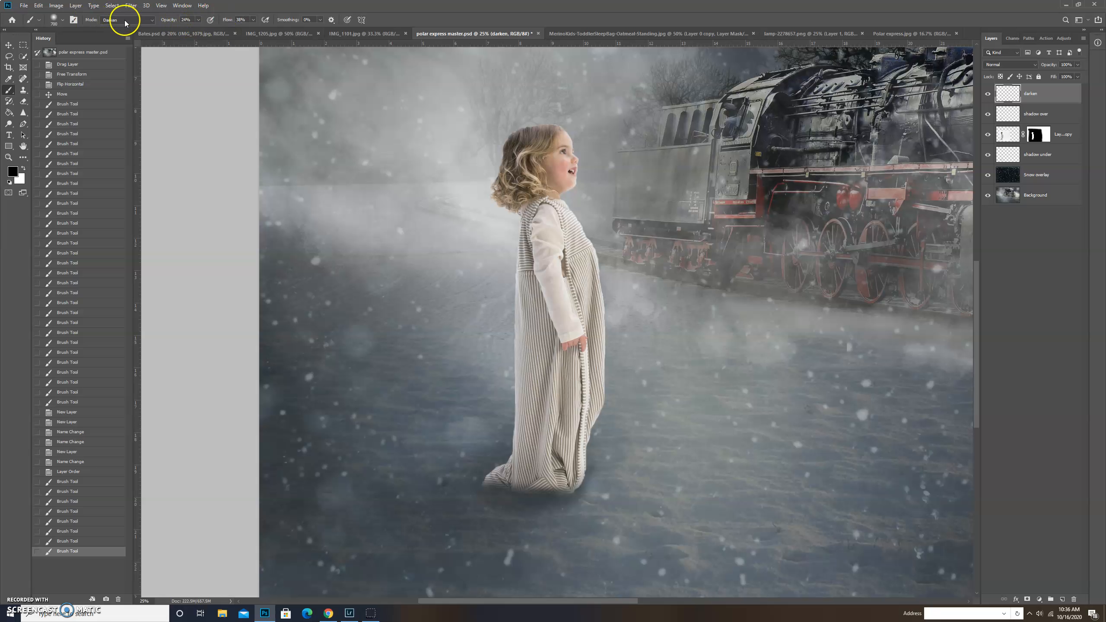
key("bracketleft")
key("bracketleft")
key("bracketleft")
key("bracketleft")
key("bracketleft")
left_click_drag(1044, 92, 1046, 140)
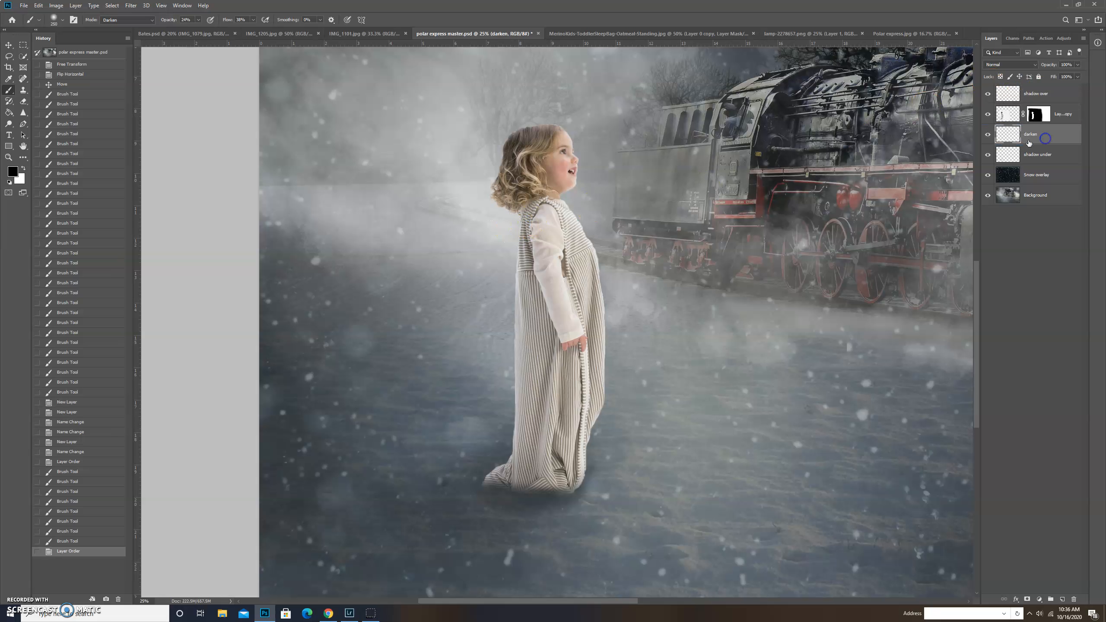
key("bracketleft")
key("bracketright")
key("bracketright")
left_click(528, 209)
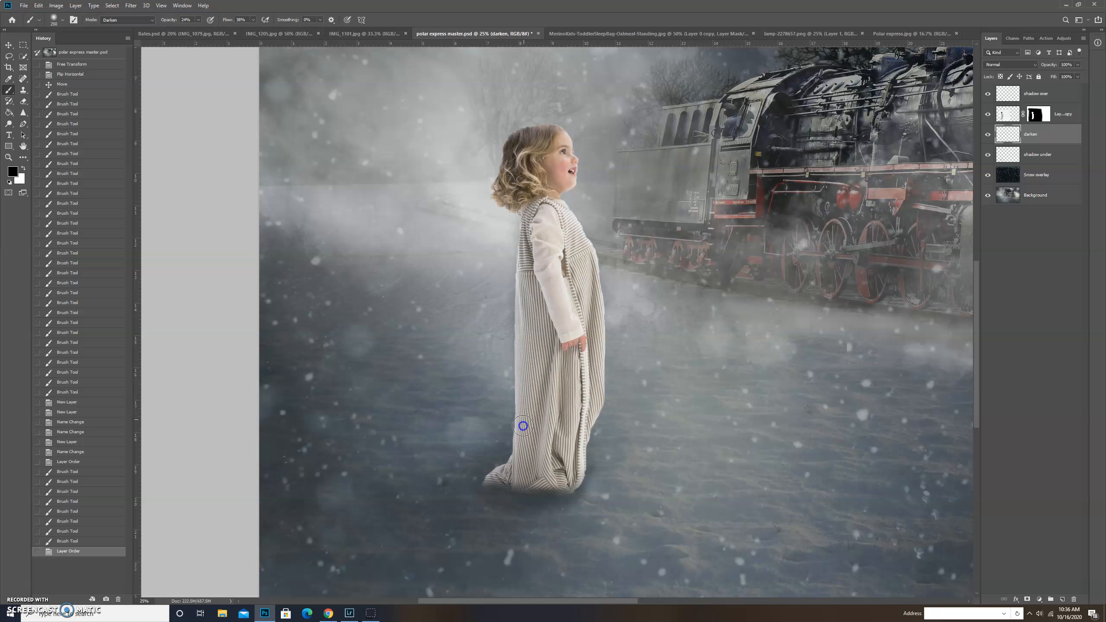
left_click(525, 355)
Move the darken layer directly above the girl layer and clip it to her with a clipping mask
left_click_drag(1047, 134, 1042, 115)
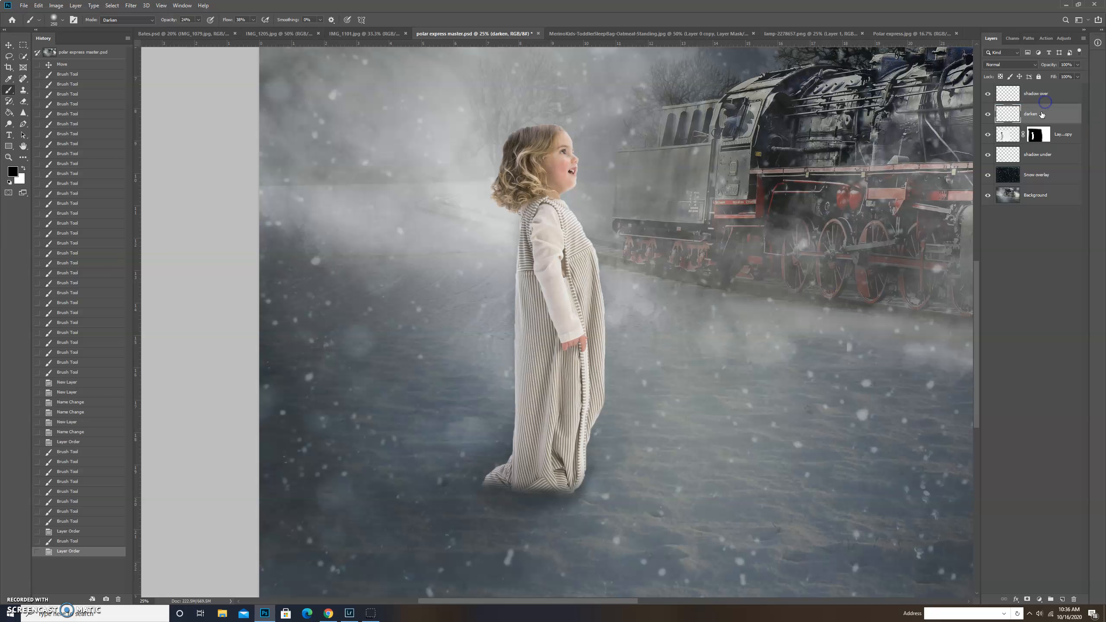
right_click(1042, 114)
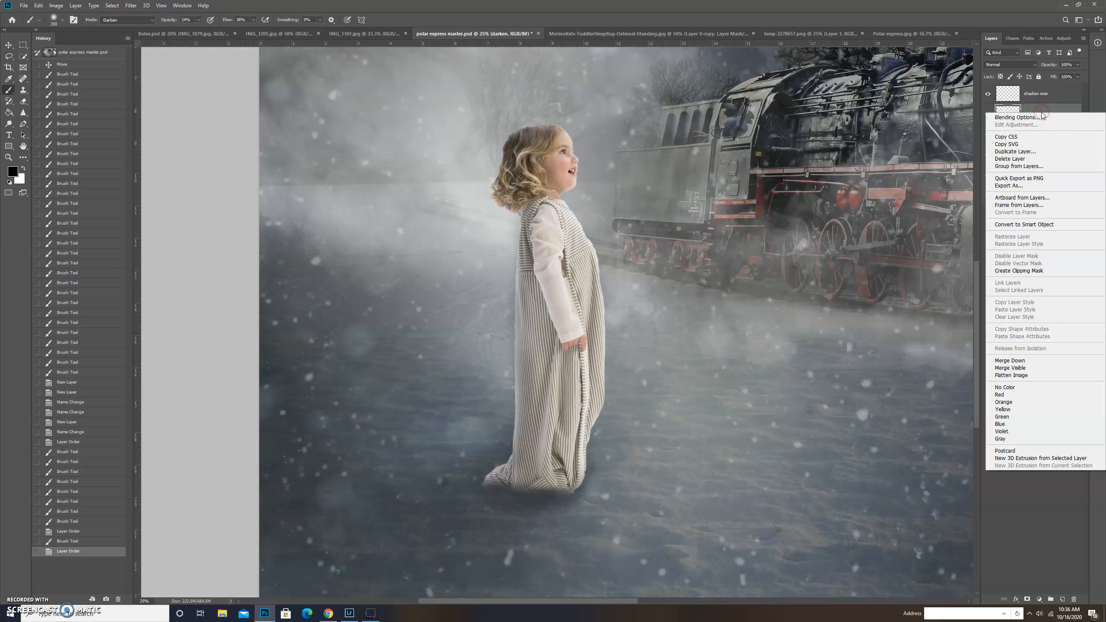
left_click(1015, 271)
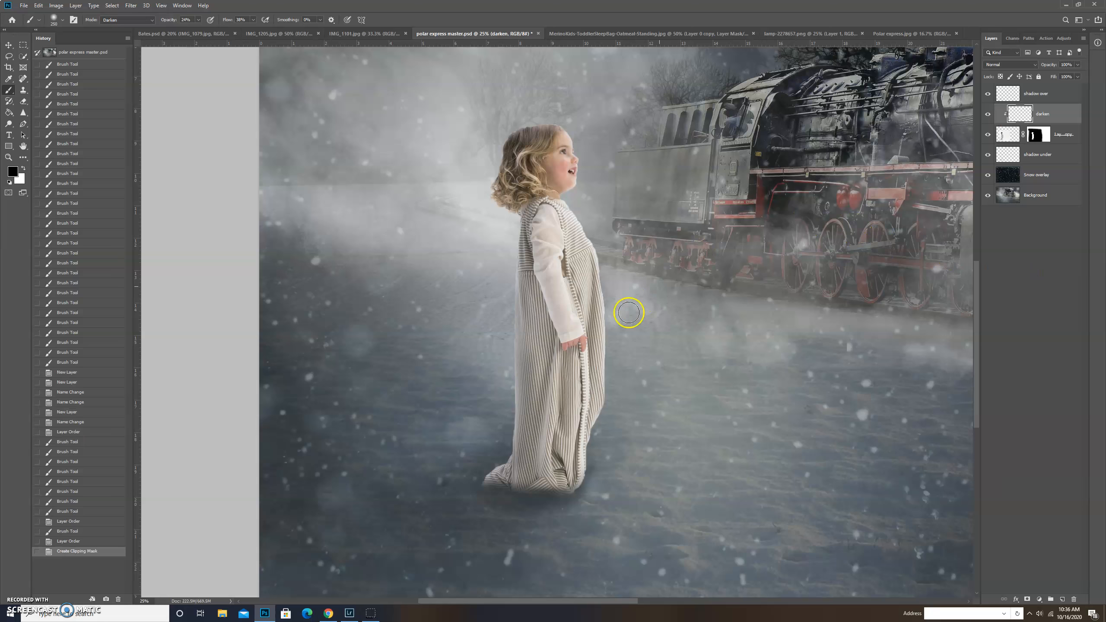
Darken the girl's shoulder and the back edge of the sleep bag on the clipped darken layer, enlarging the brush
left_click_drag(534, 219, 529, 217)
mouse_move(525, 373)
left_mouse_down()
mouse_move(510, 454)
mouse_move(490, 458)
left_mouse_up()
key("bracketright")
key("bracketright")
key("bracketright")
key("bracketright")
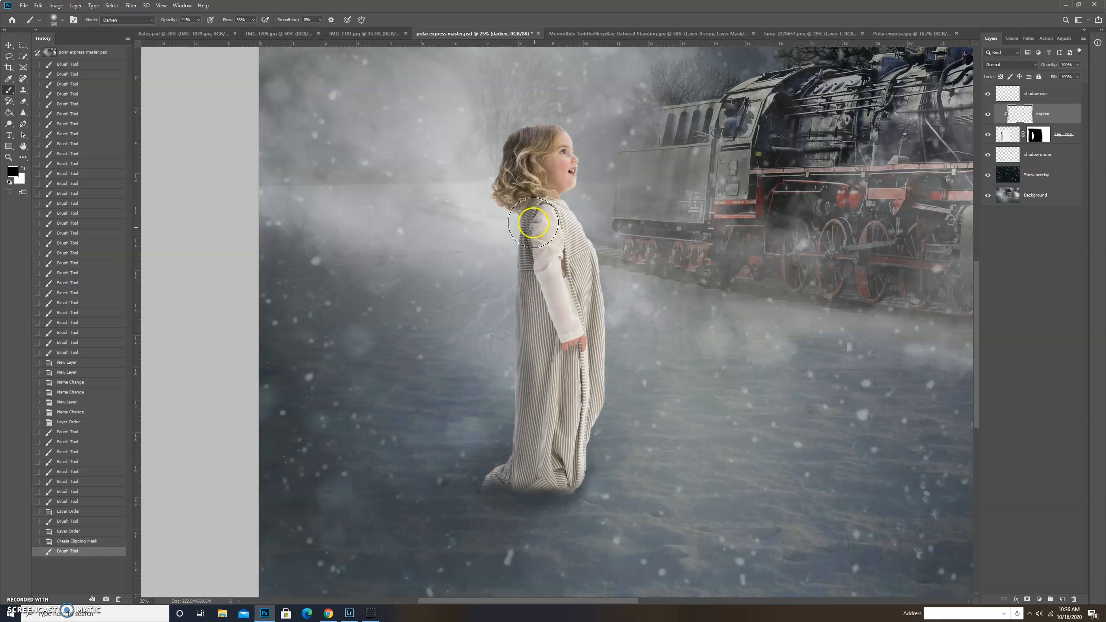
mouse_move(514, 463)
left_mouse_down()
mouse_move(504, 489)
mouse_move(492, 487)
mouse_move(518, 383)
left_mouse_up()
Darken the back of the girl's hair with a smaller brush and shade down her back to the trailing foot
key("bracketleft")
key("bracketleft")
key("bracketleft")
mouse_move(518, 148)
left_mouse_down()
mouse_move(521, 196)
mouse_move(508, 183)
mouse_move(540, 146)
mouse_move(521, 178)
left_mouse_up()
key("bracketright")
mouse_move(526, 274)
left_mouse_down()
mouse_move(520, 396)
mouse_move(484, 497)
mouse_move(479, 471)
mouse_move(506, 429)
mouse_move(477, 486)
left_mouse_up()
left_click(476, 486)
Lower the brush flow to 21% and lightly darken the sleeve and lower sleep bag with a larger brush
key("bracketright")
key("bracketright")
key("bracketright")
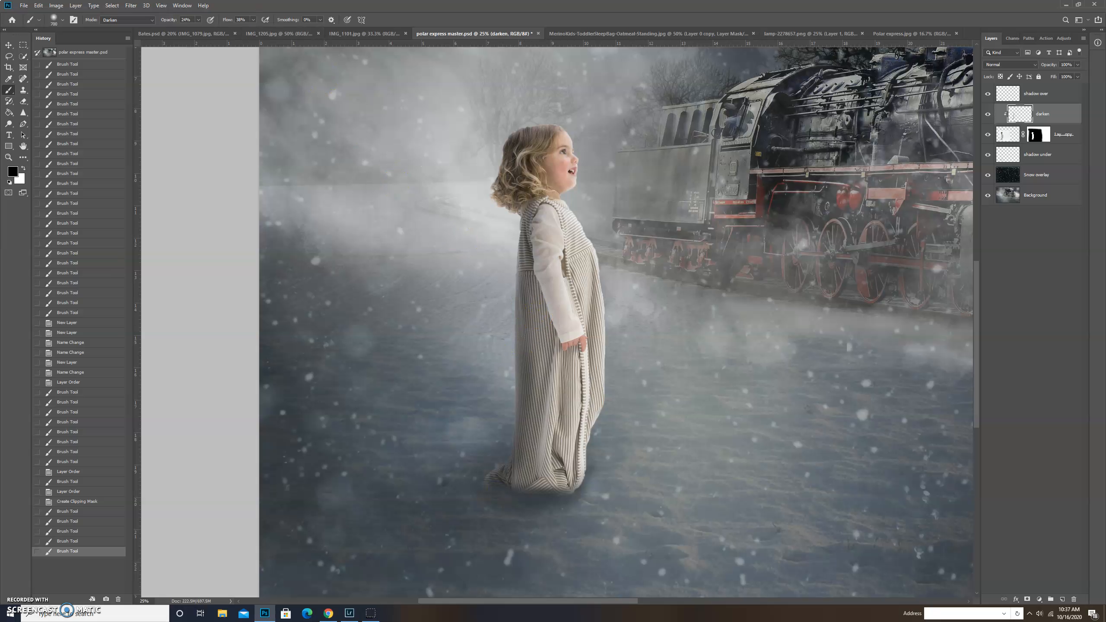
left_click_drag(253, 19, 247, 30)
left_click(556, 366)
left_click_drag(529, 488, 527, 483)
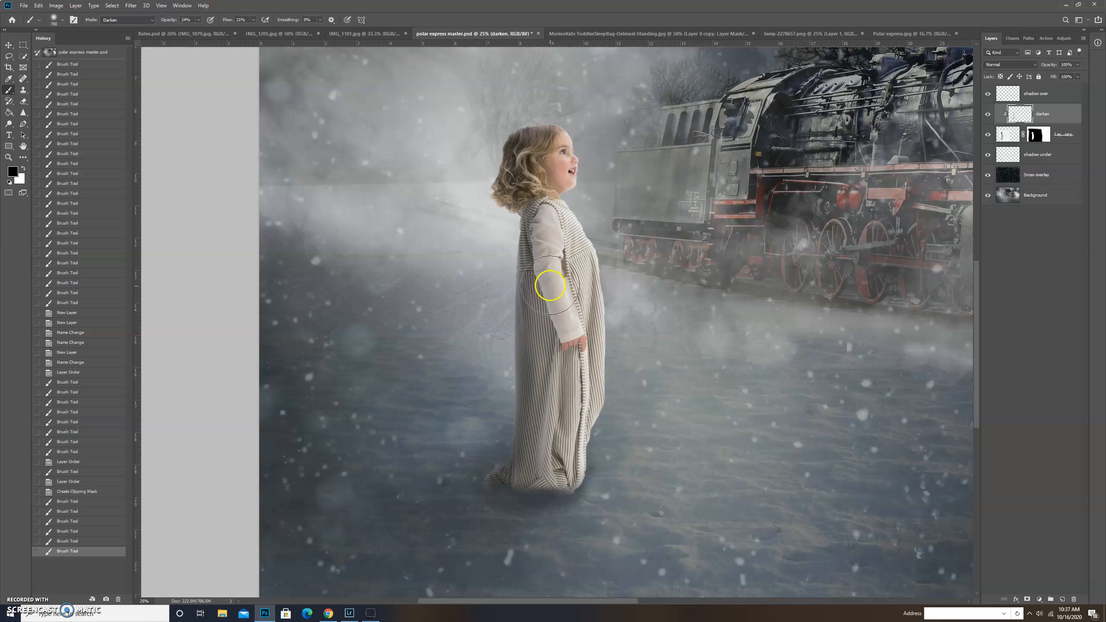
Add a new layer and move it between the darken layer and the girl layer within the clipping group
left_click(1035, 227)
left_click(1049, 114)
key("ctrl+shift+n")
key("Return")
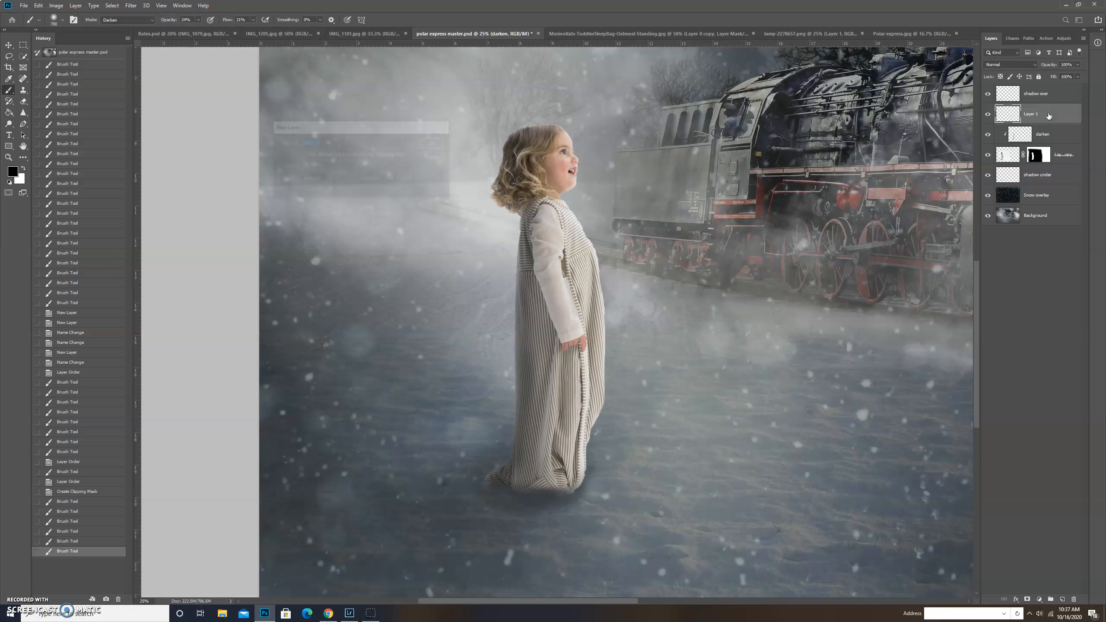
left_click_drag(1048, 114, 1047, 144)
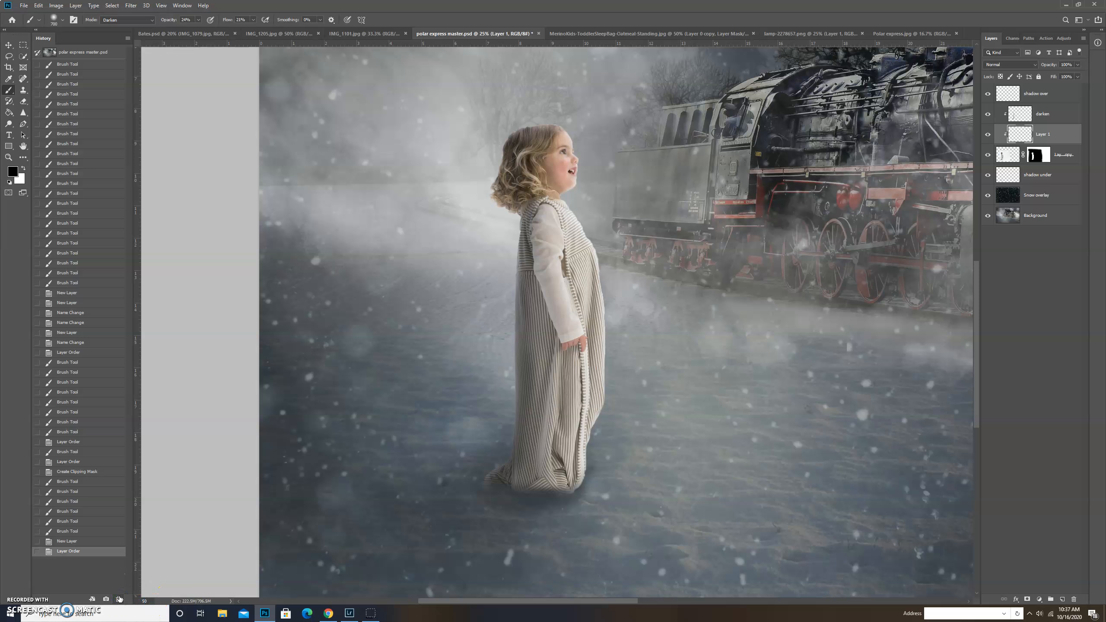
Make a tan skin tone the foreground colour and black the background colour for painting on Layer 1
key("Return")
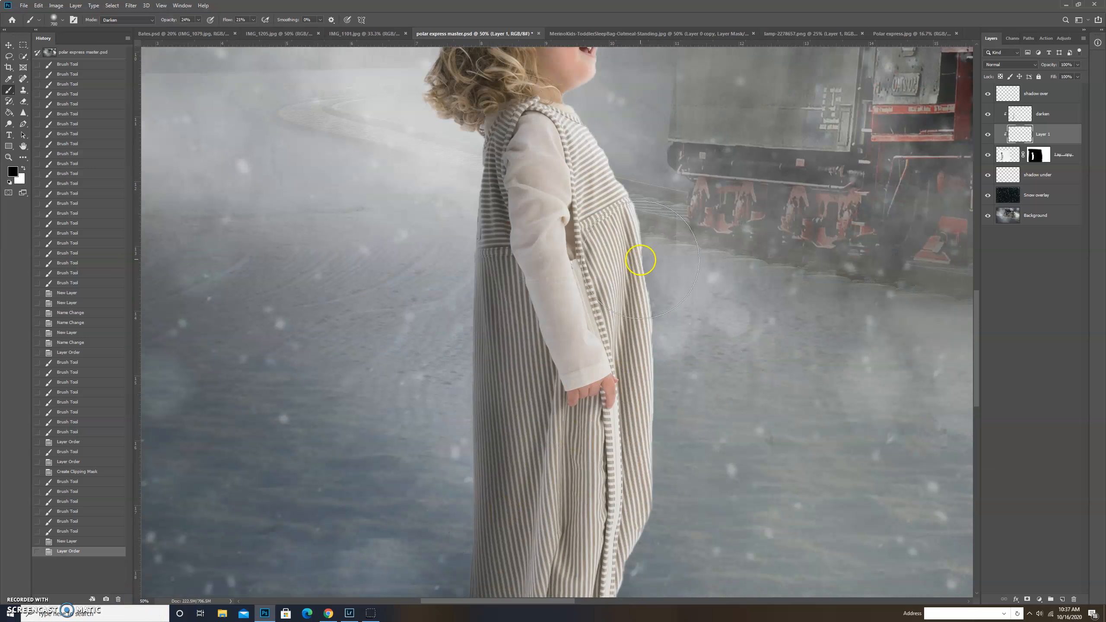
scroll(640, 260, "up", 10)
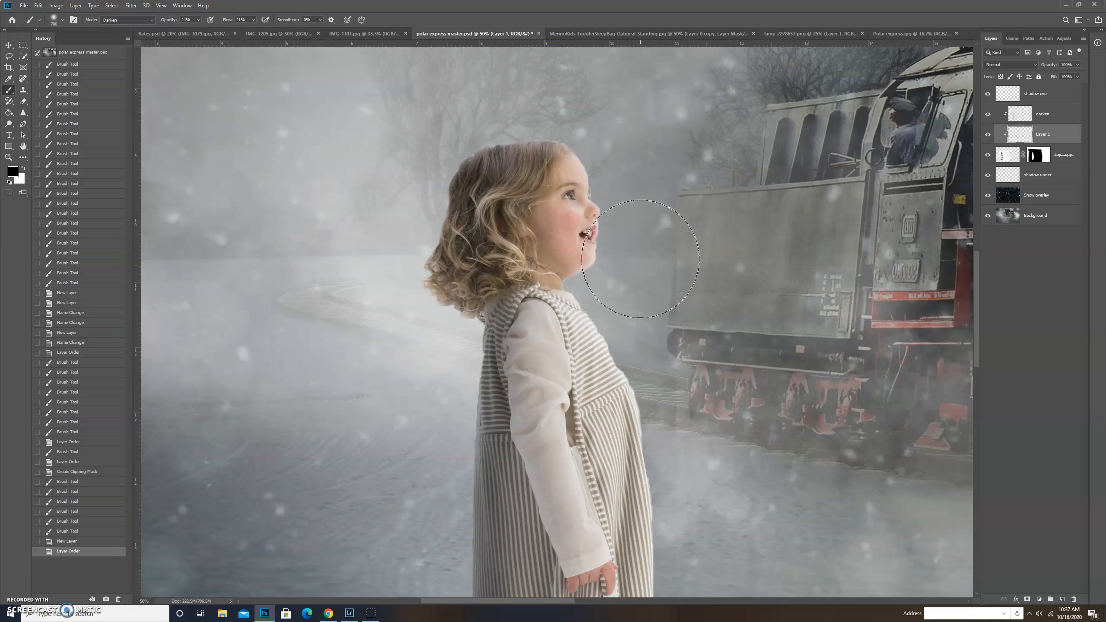
scroll(640, 260, "up", 3)
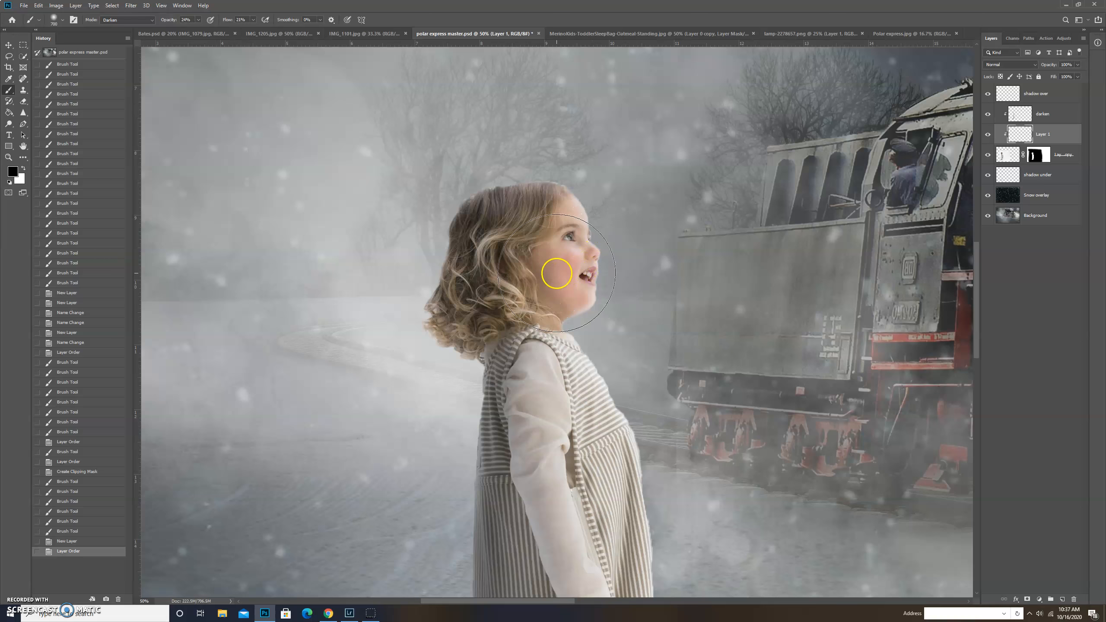
left_click(13, 171)
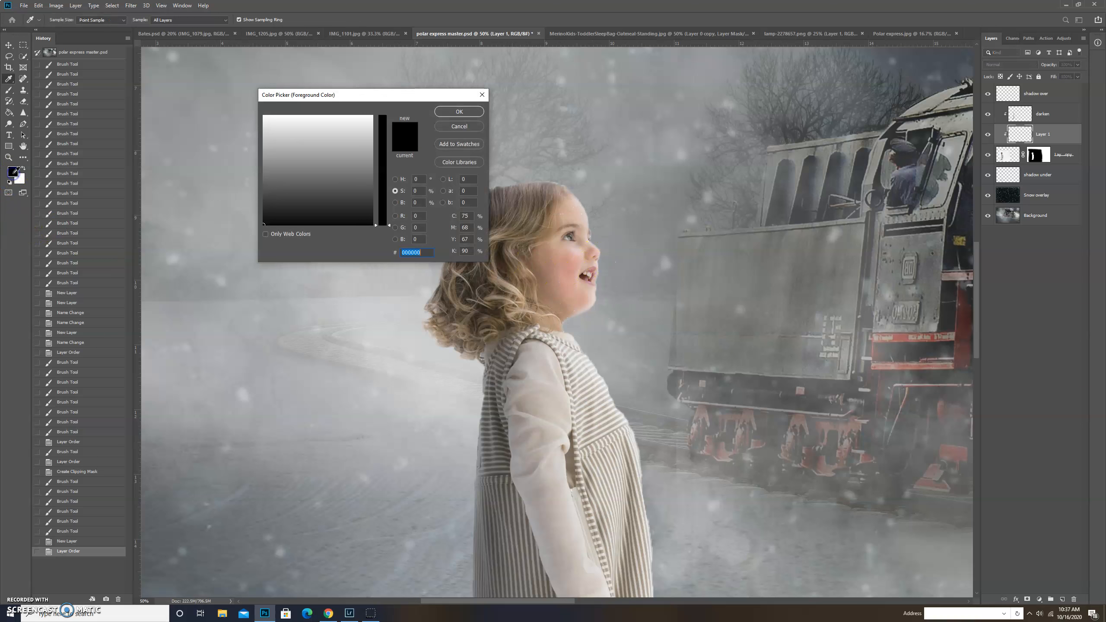
left_click(459, 111)
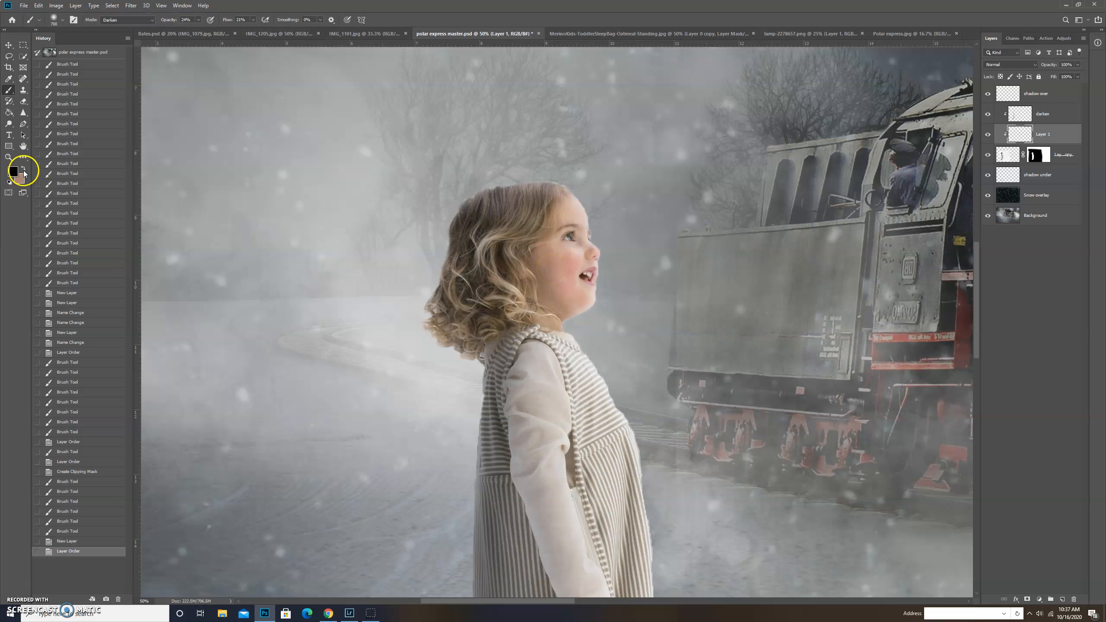
left_click(23, 169)
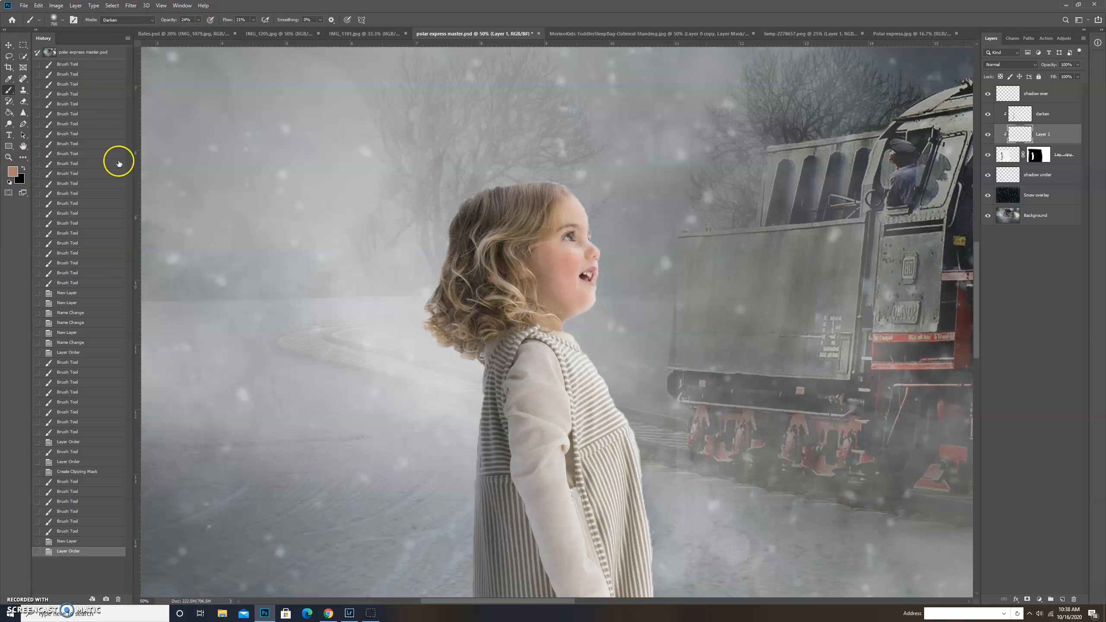
Reduce the brush size and paint the tan skin tone over the girl's cheek and jaw on Layer 1
key("bracketleft")
key("bracketleft")
key("bracketleft")
key("bracketleft")
key("bracketleft")
key("bracketleft")
key("bracketleft")
key("bracketleft")
key("bracketleft")
key("bracketleft")
key("bracketright")
key("bracketright")
key("bracketright")
left_click_drag(552, 295, 548, 256)
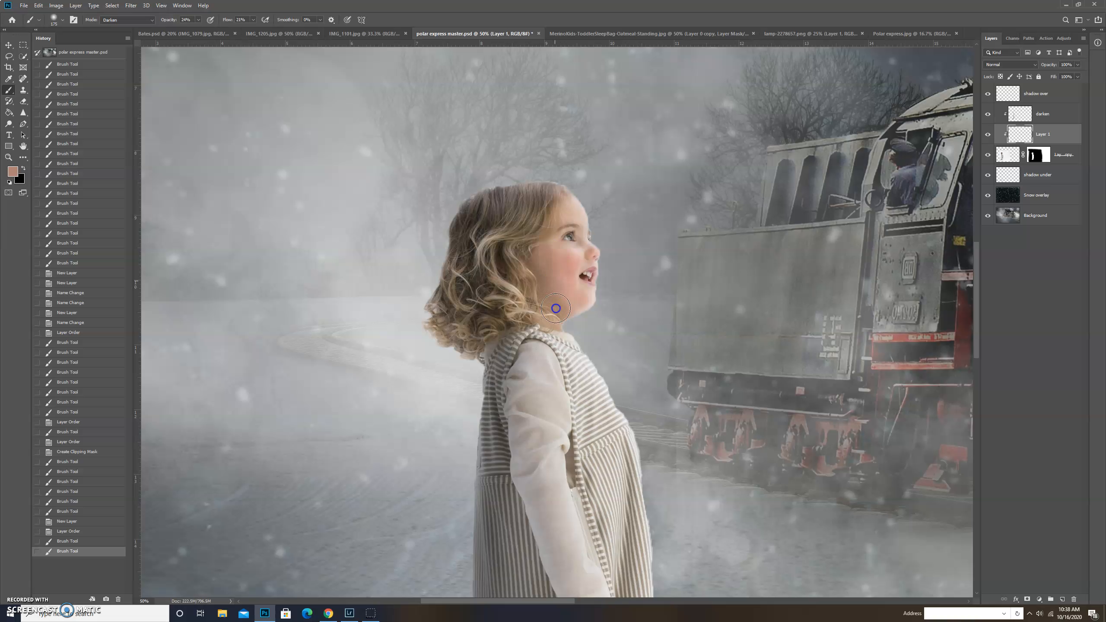
left_click(575, 274)
Blend the tan tone from the girl's jaw up across her cheek with a smaller brush
key("bracketleft")
key("bracketleft")
key("bracketleft")
key("bracketleft")
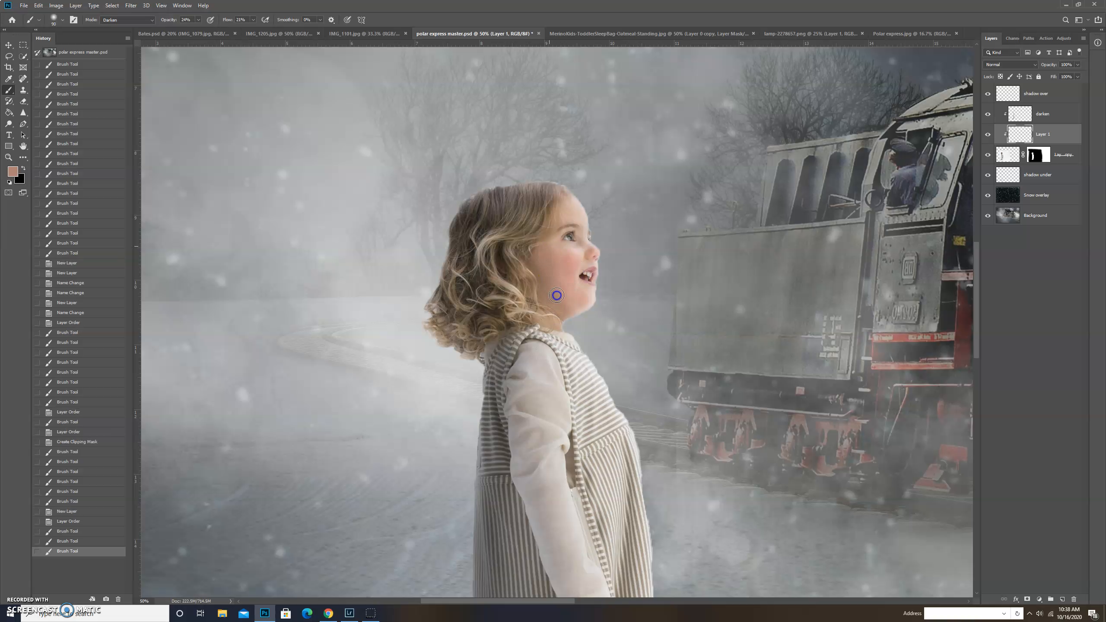
left_click_drag(559, 309, 563, 242)
left_click_drag(556, 309, 535, 262)
left_click_drag(542, 309, 586, 261)
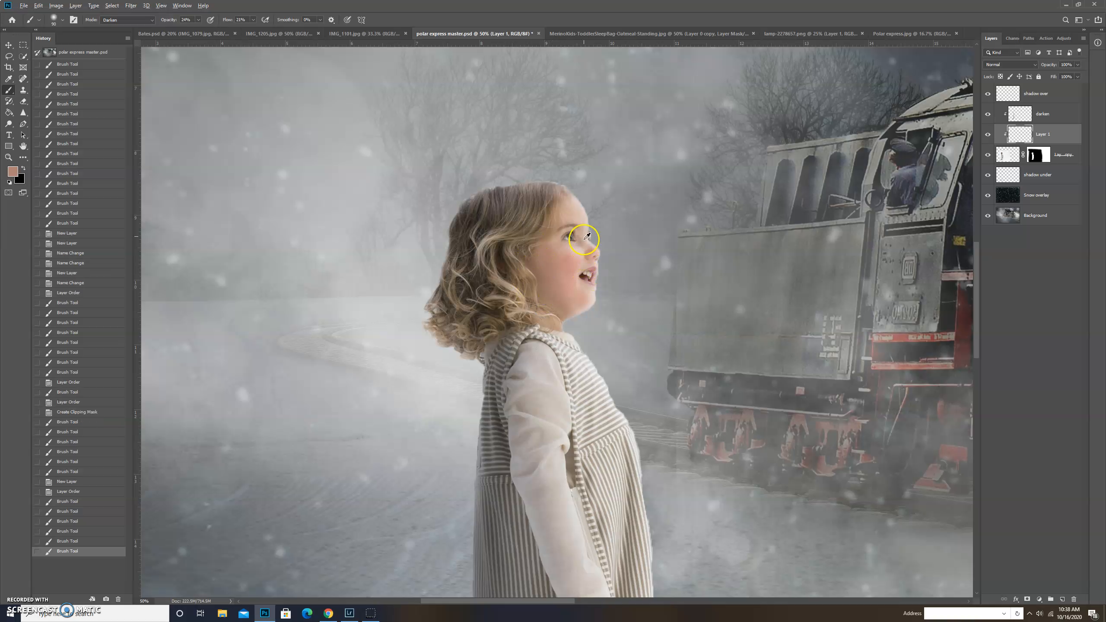
Sample a lighter pink skin tone beside the girl's nose and paint it over her nose, upper cheek and underside of the chin
left_click(584, 253, "alt")
left_click(23, 168)
left_click(594, 257)
mouse_move(595, 257)
left_mouse_down()
mouse_move(568, 203)
mouse_move(591, 255)
mouse_move(575, 248)
left_mouse_up()
key("bracketleft")
key("bracketleft")
key("bracketleft")
key("bracketleft")
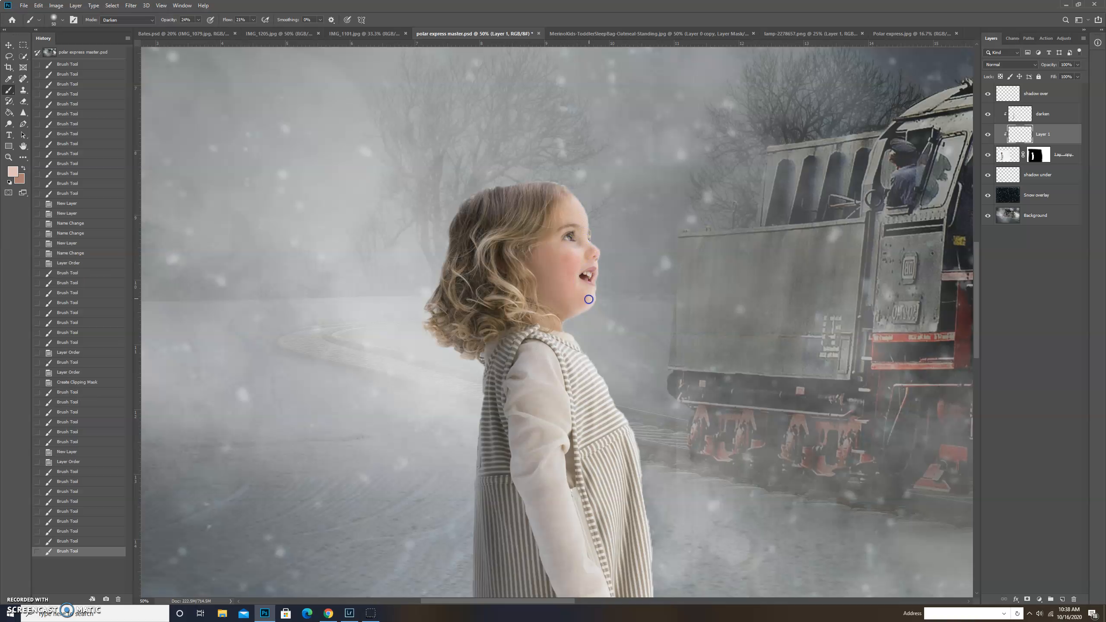
key("bracketleft")
mouse_move(576, 309)
left_mouse_down()
mouse_move(580, 283)
mouse_move(591, 296)
mouse_move(570, 313)
left_mouse_up()
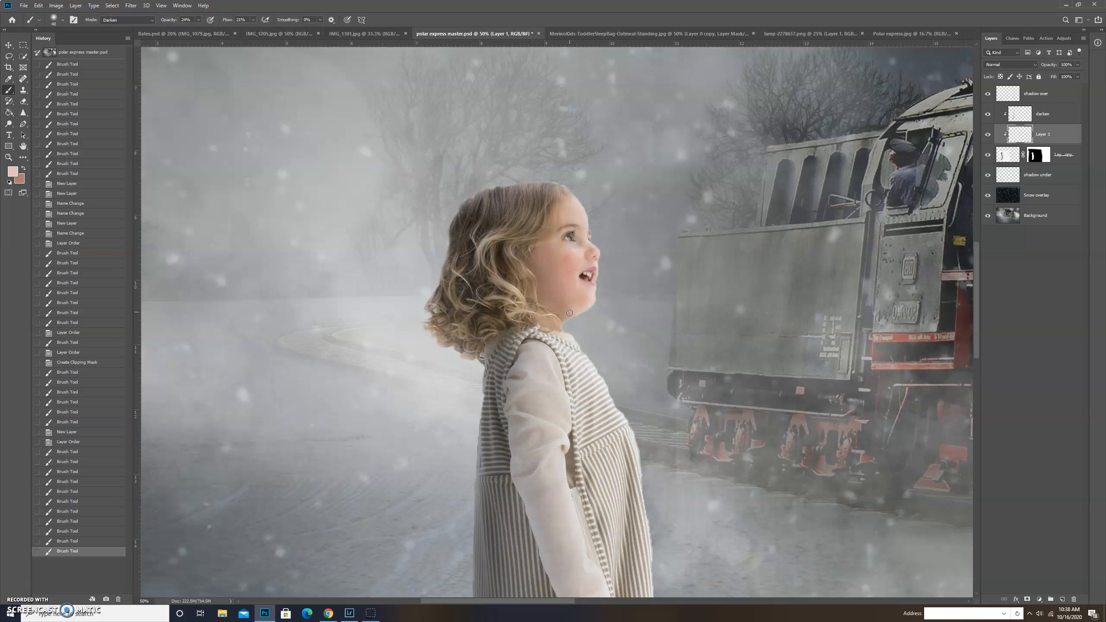
Enlarge the brush and even out the skin on the girl's upper cheek, jaw and chin with the pink tone
key("bracketright")
key("bracketright")
key("bracketright")
left_click_drag(572, 247, 579, 251)
mouse_move(564, 291)
left_mouse_down()
mouse_move(564, 307)
mouse_move(588, 290)
mouse_move(559, 313)
left_mouse_up()
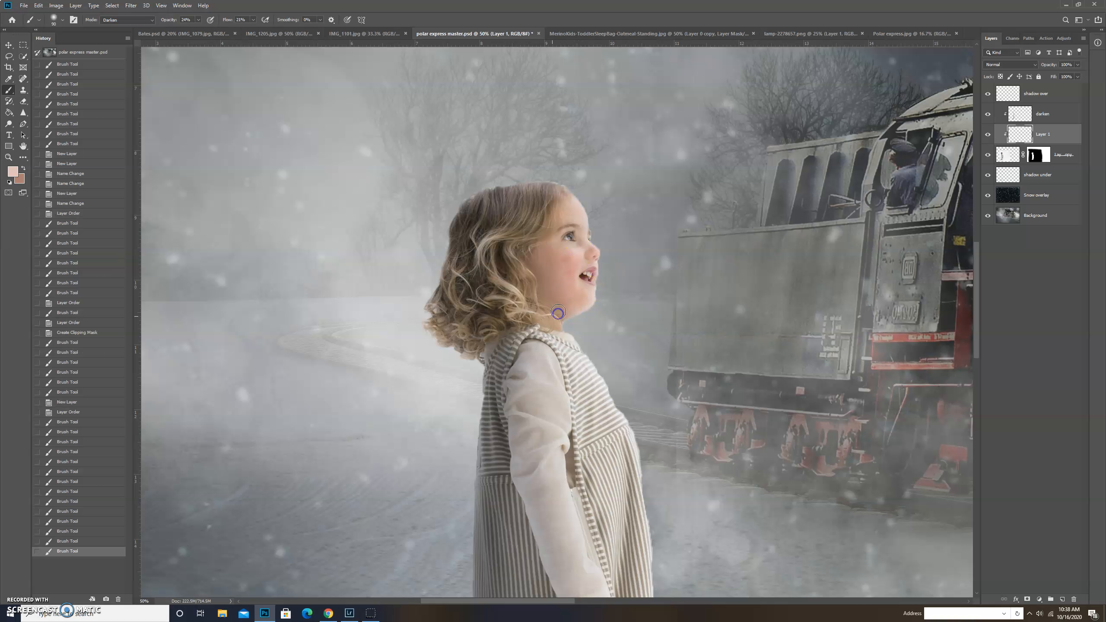
left_click(587, 292)
Touch up the girl's nose, cheek and chin edge in the pink tone with a smaller brush
key("bracketleft")
key("bracketleft")
key("bracketleft")
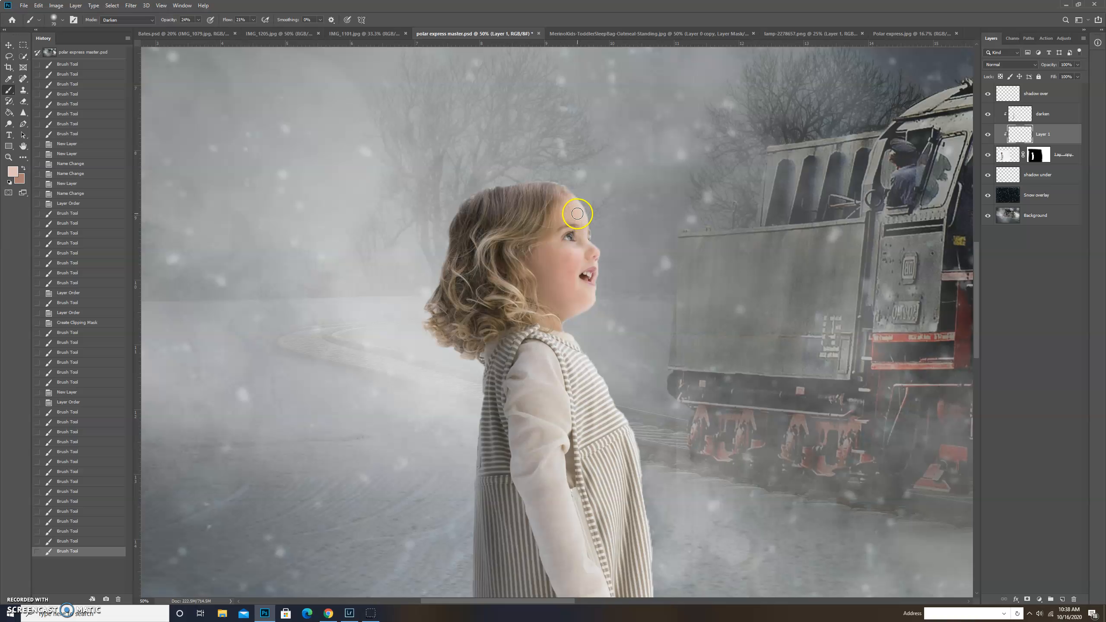
left_click(597, 253)
left_click_drag(575, 250, 575, 278)
left_click(594, 301)
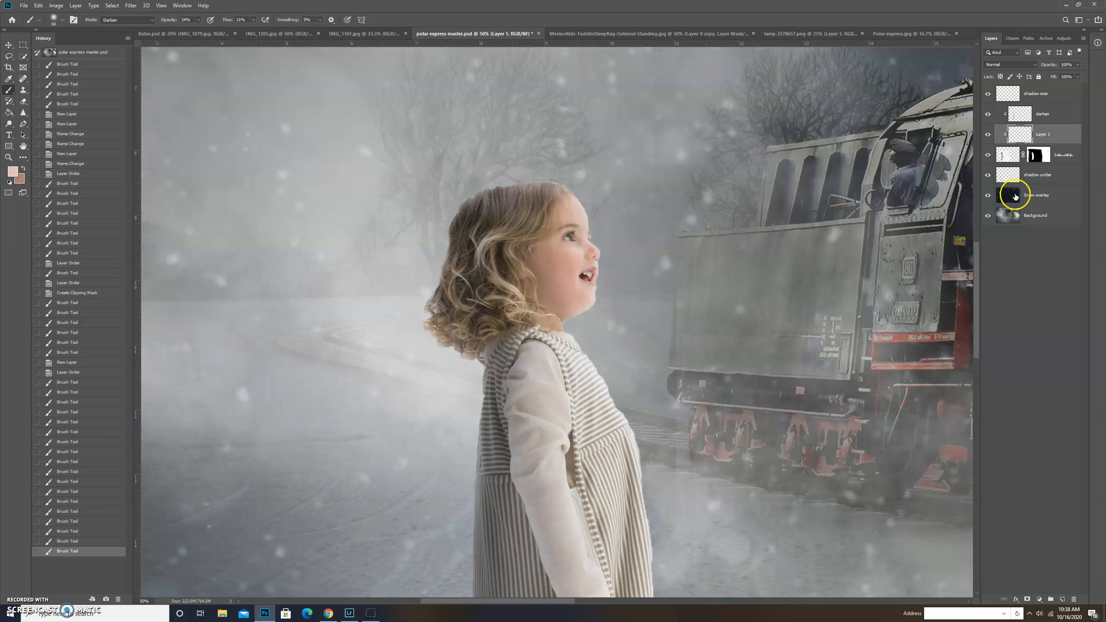
Toggle Layer 1's visibility to compare the girl's face with and without the painted skin tones
left_click(988, 135)
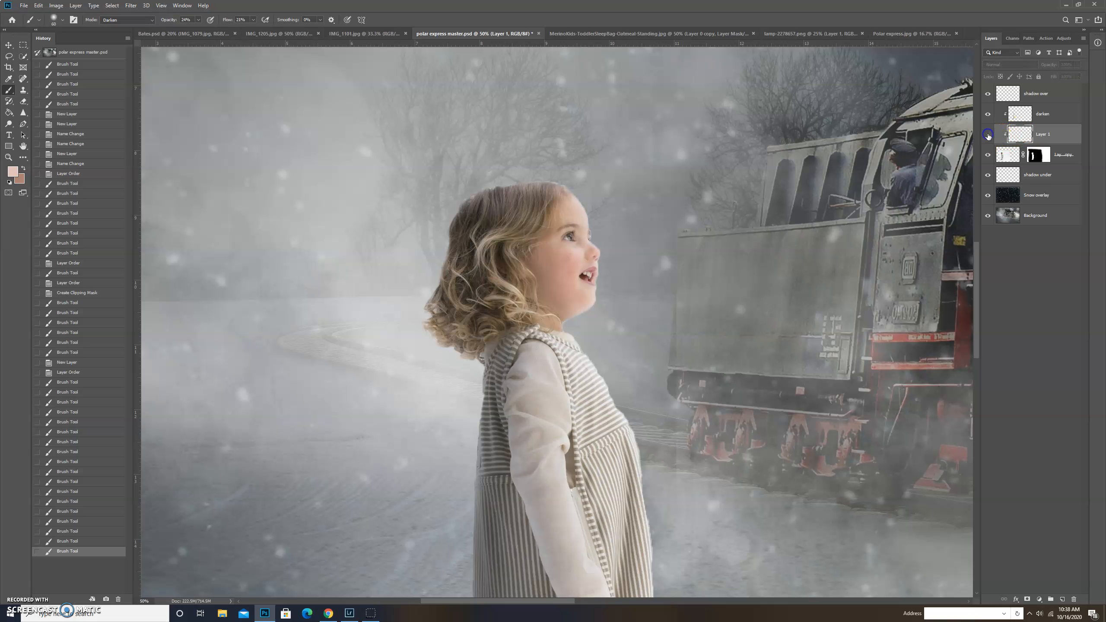
left_click(988, 135)
left_click(988, 135)
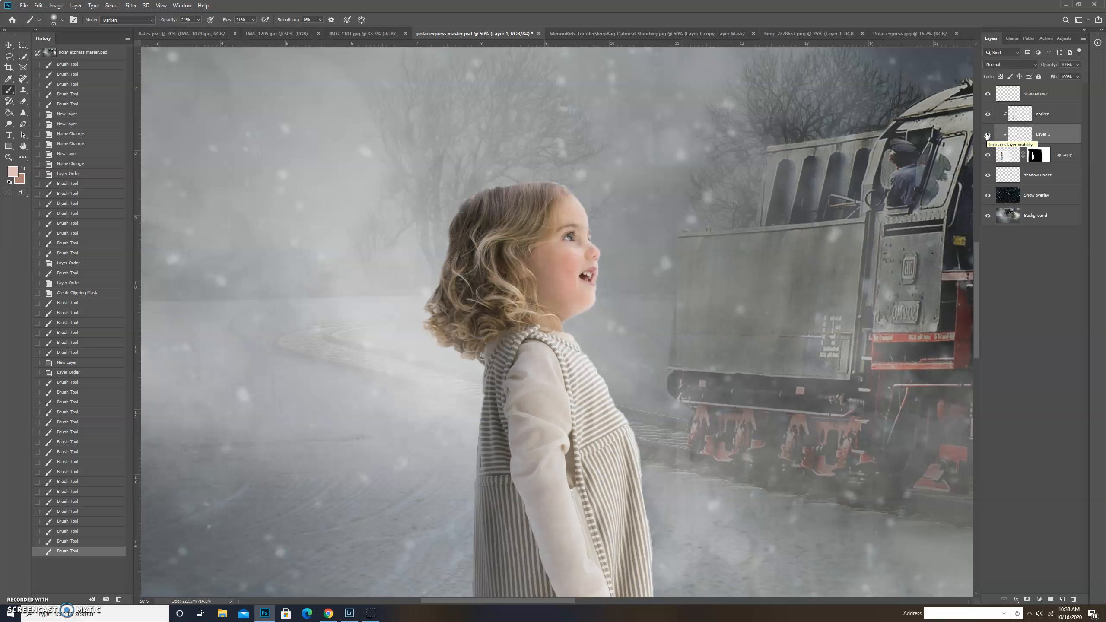
left_click(1019, 285)
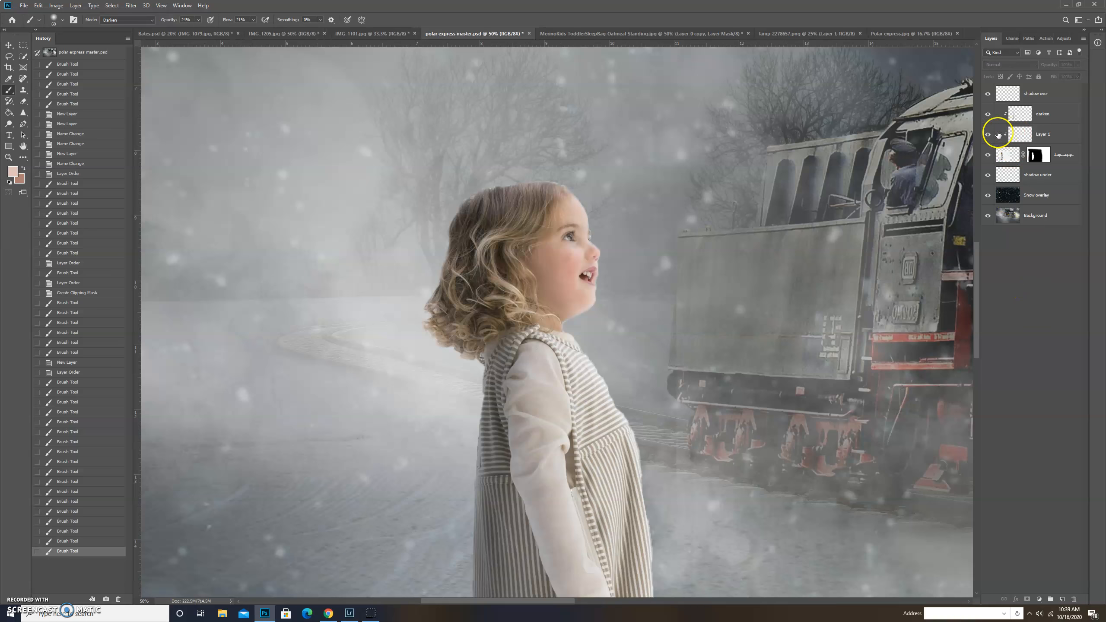
Select the girl layer's mask and set the brush to Normal mode, 73% opacity and 100% flow
left_click(1039, 155)
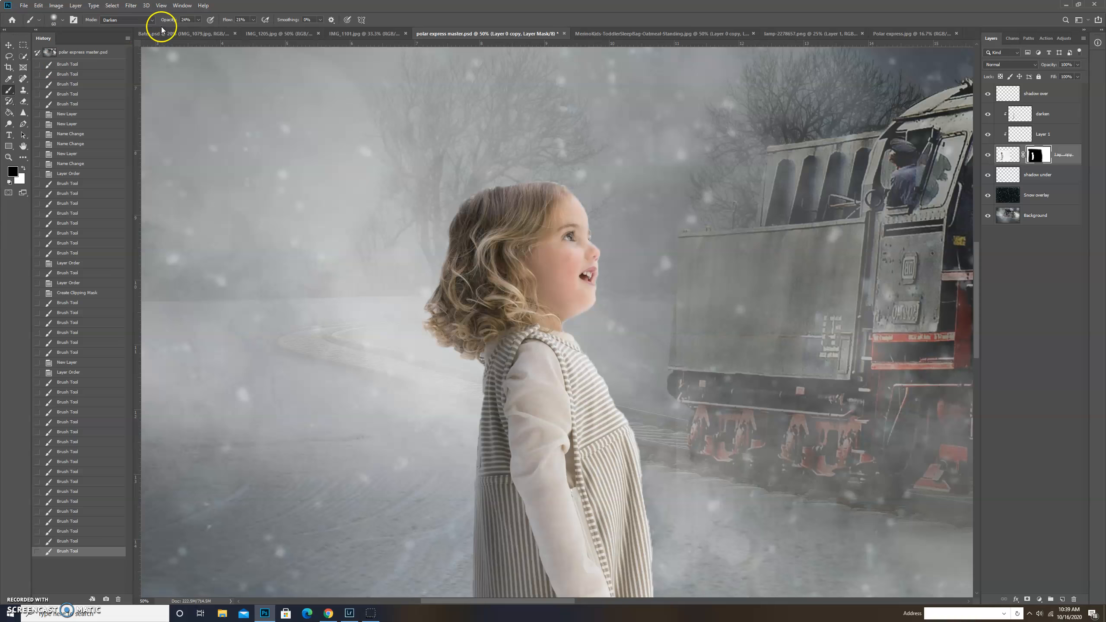
left_click(134, 20)
left_click(127, 29)
left_click(197, 20)
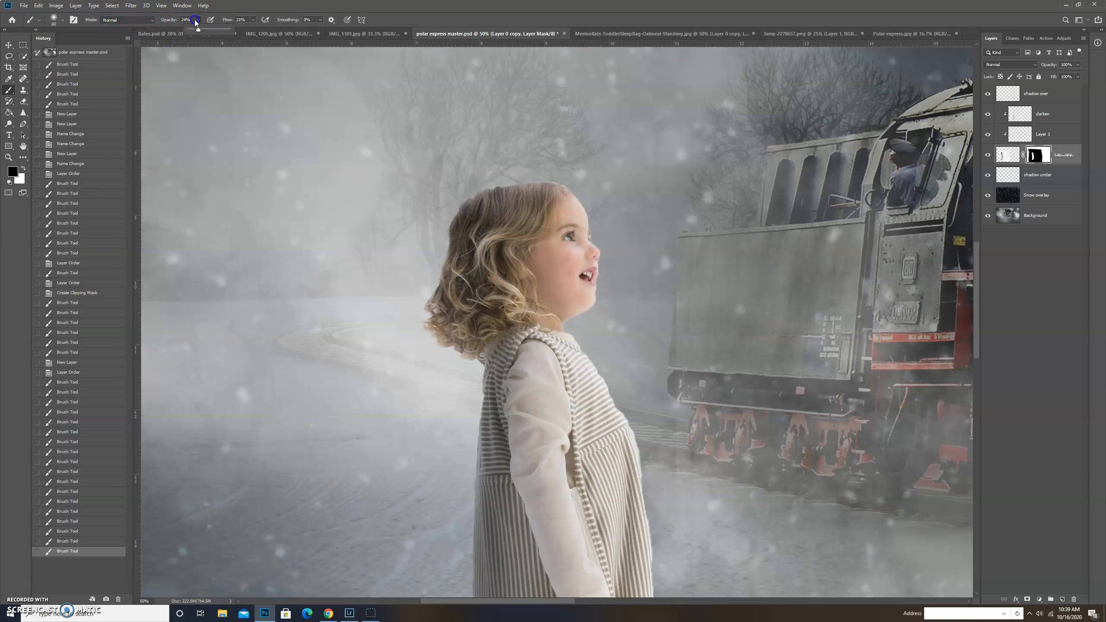
left_click(253, 20)
left_click_drag(253, 29, 315, 29)
Paint black on the girl's mask with a smaller brush to clean the edge around her chin and jaw
key("bracketleft")
key("bracketleft")
left_click_drag(599, 299, 600, 294)
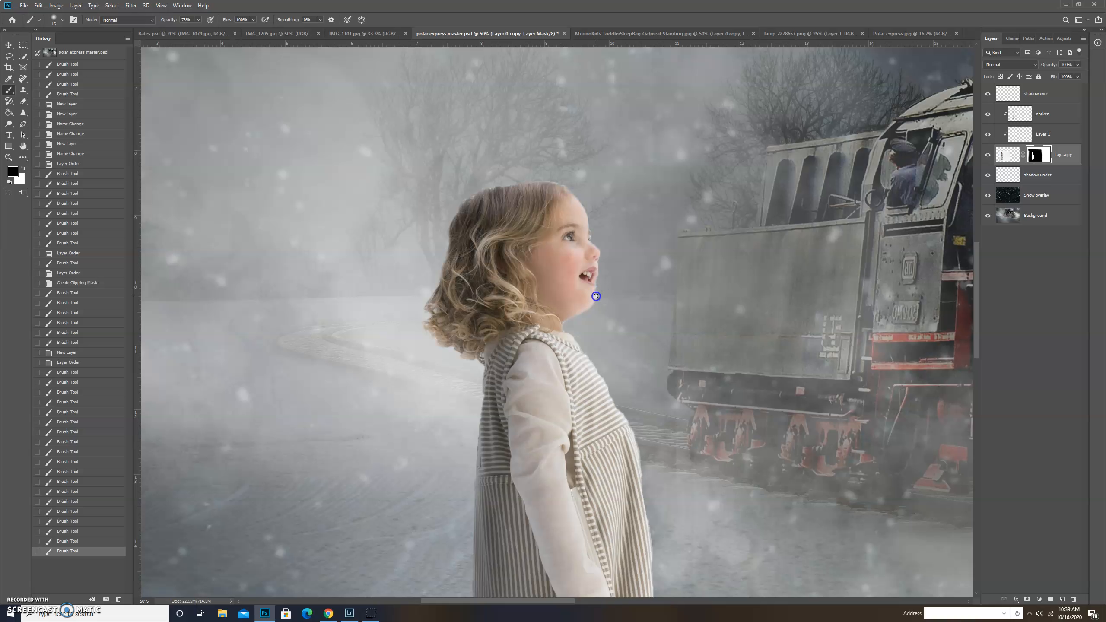
left_click(594, 307)
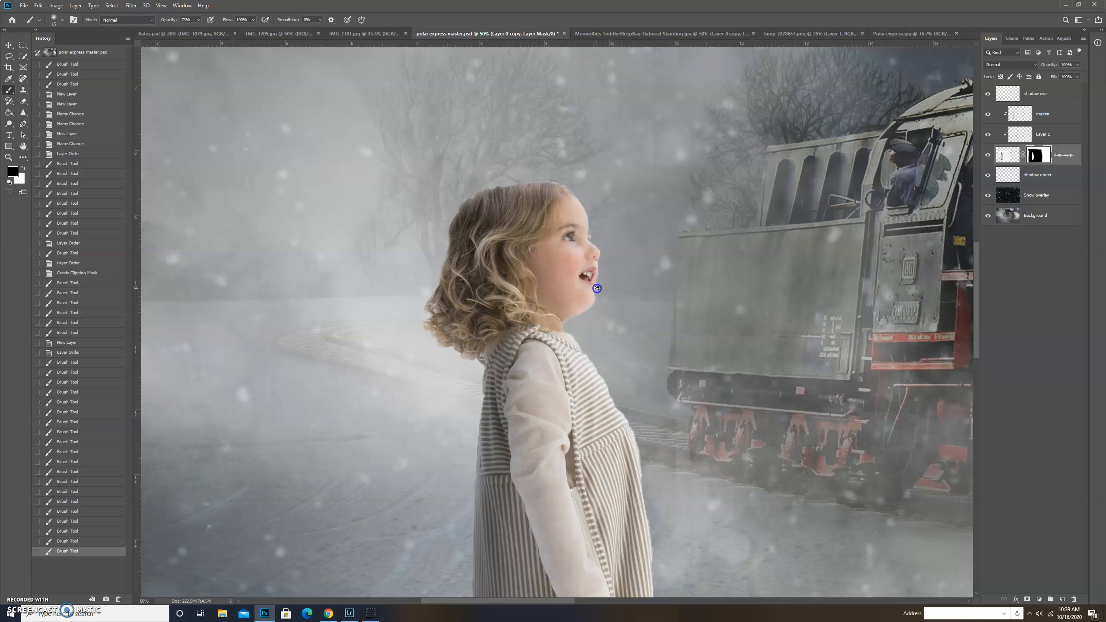
left_click(596, 291)
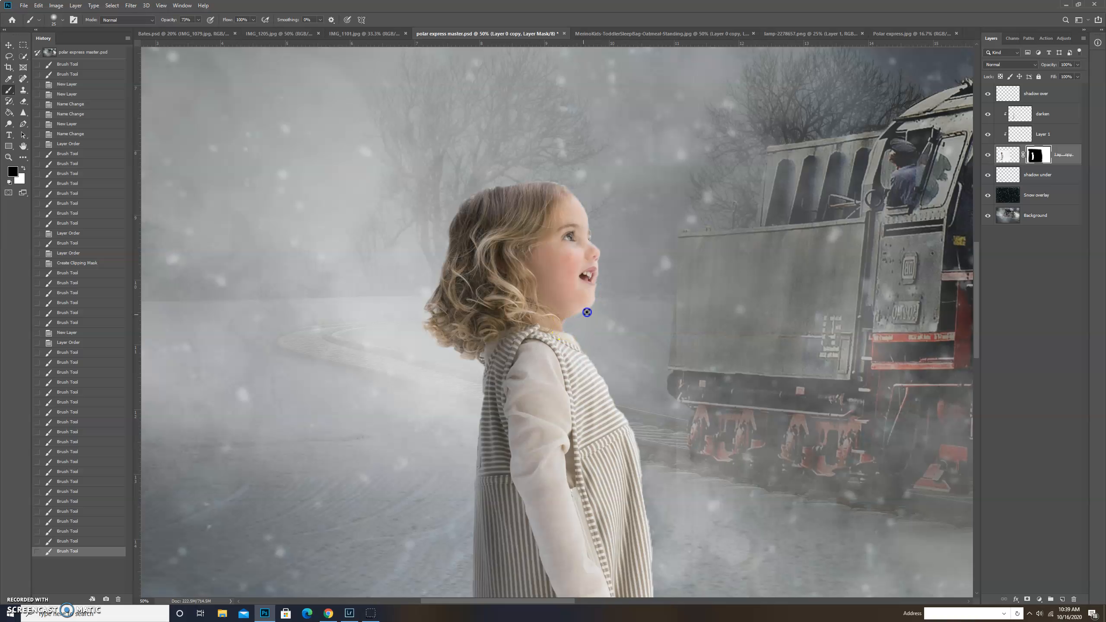
left_click(598, 297)
Clean the mask edge along the girl's lips, nose, forehead and hairline, adjusting the brush size to fit
key("bracketleft")
key("bracketleft")
key("bracketleft")
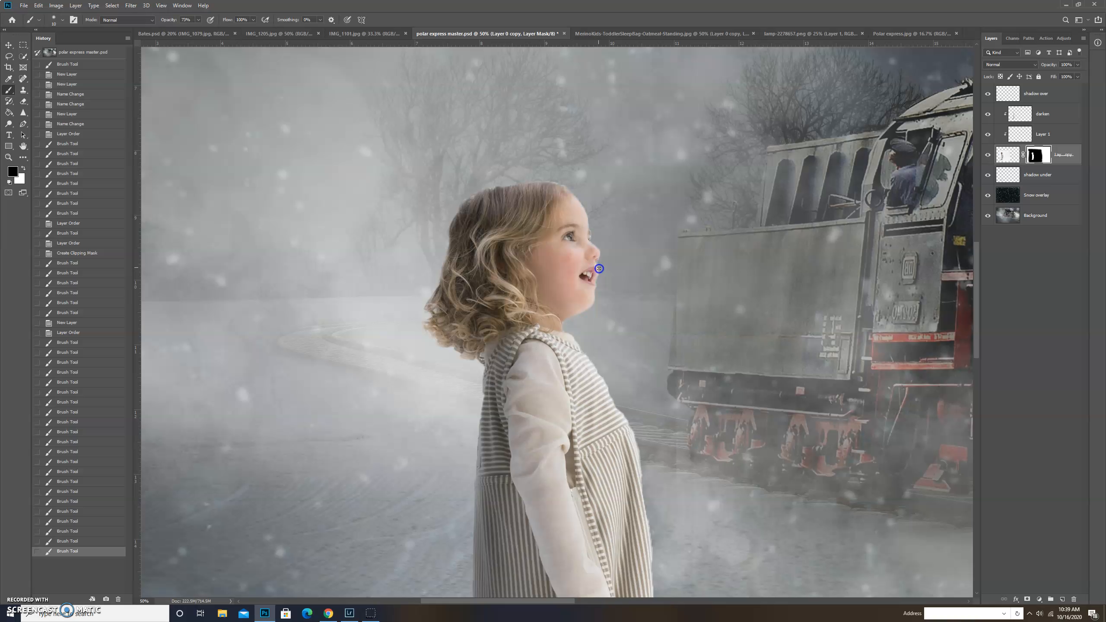
left_click(598, 261)
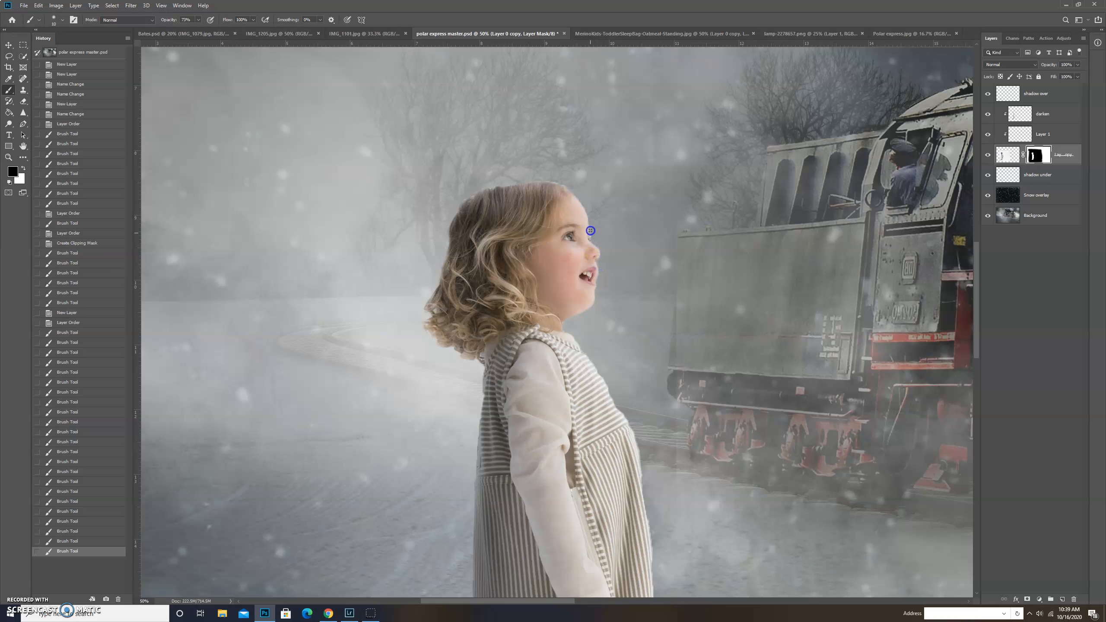
key("bracketright")
key("bracketright")
key("bracketright")
left_click(550, 181)
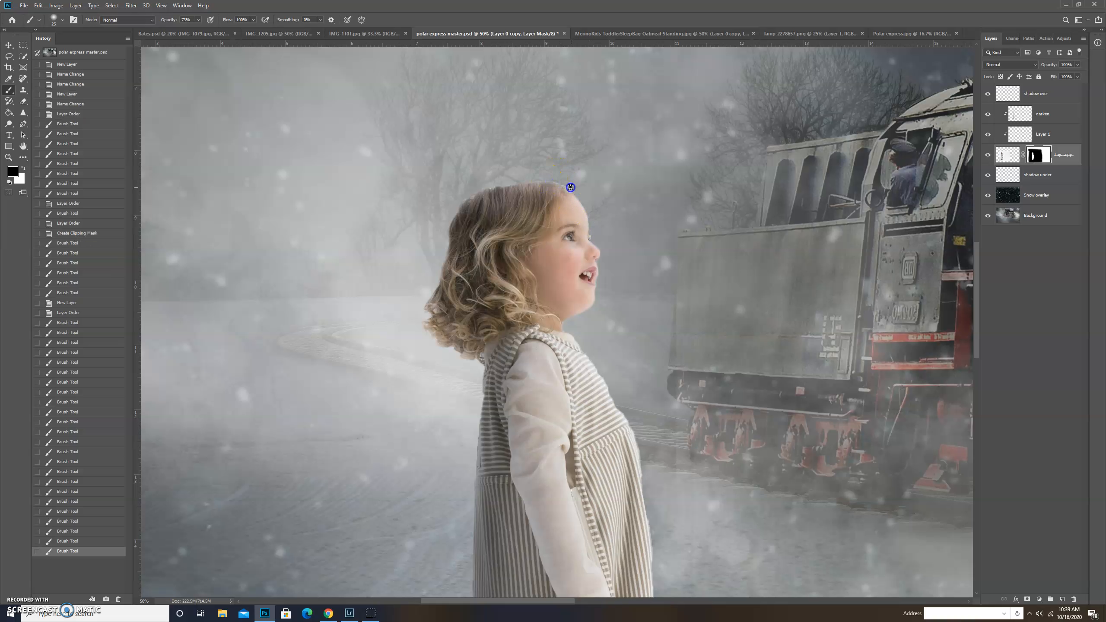
left_click(591, 221)
Bring the lantern from lamp-2278657.png into the polar express master document, placing it near the girl's hand
scroll(585, 259, "down", 3)
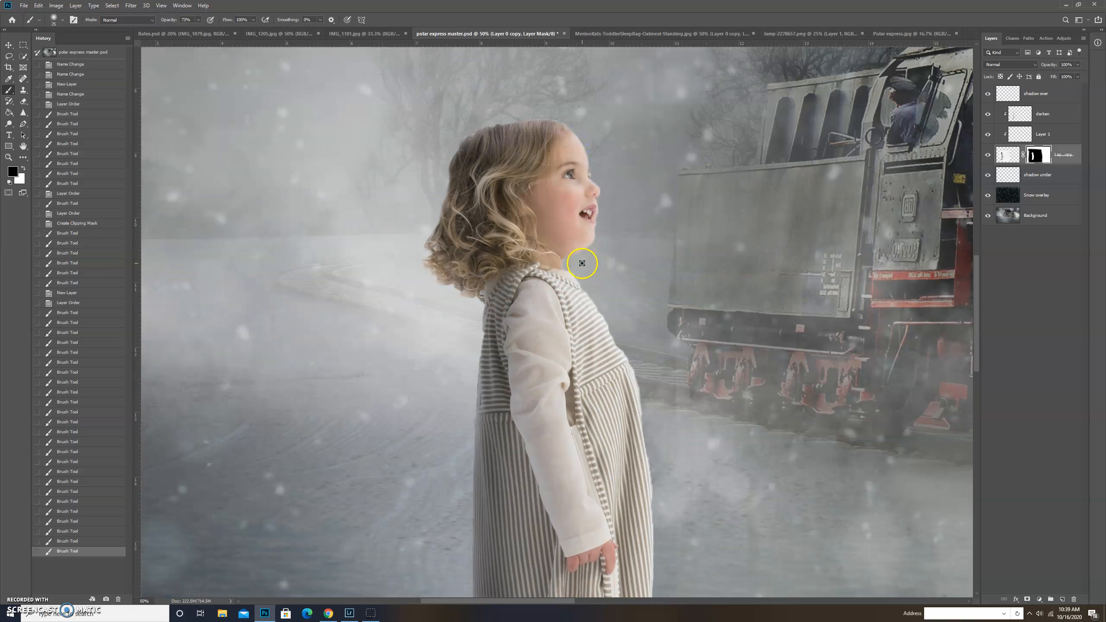
scroll(562, 416, "down", 5)
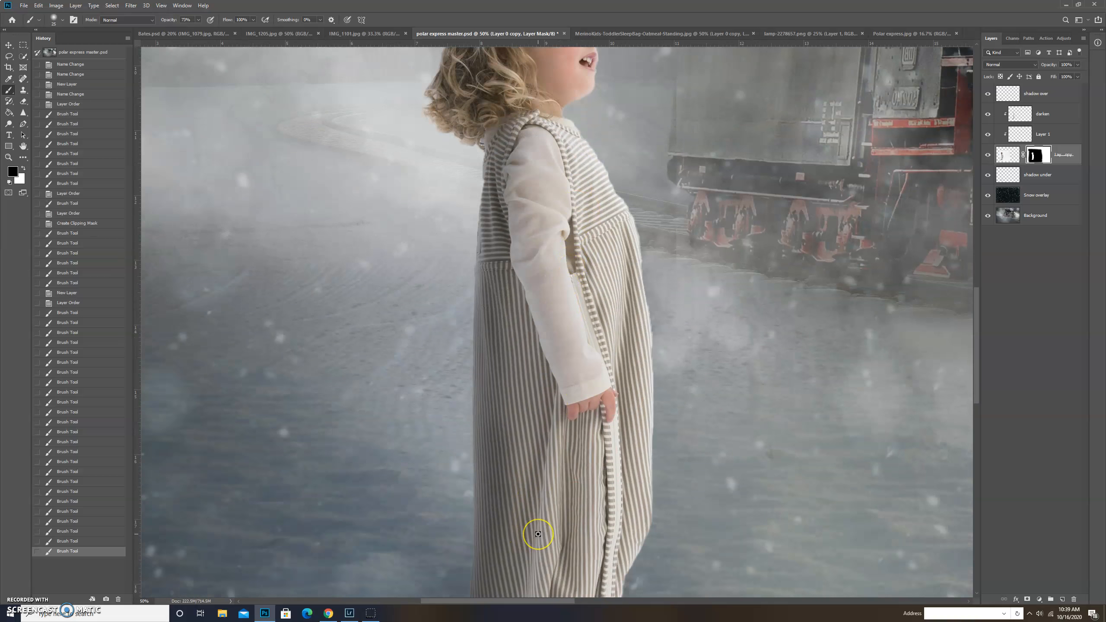
scroll(538, 534, "down", 1)
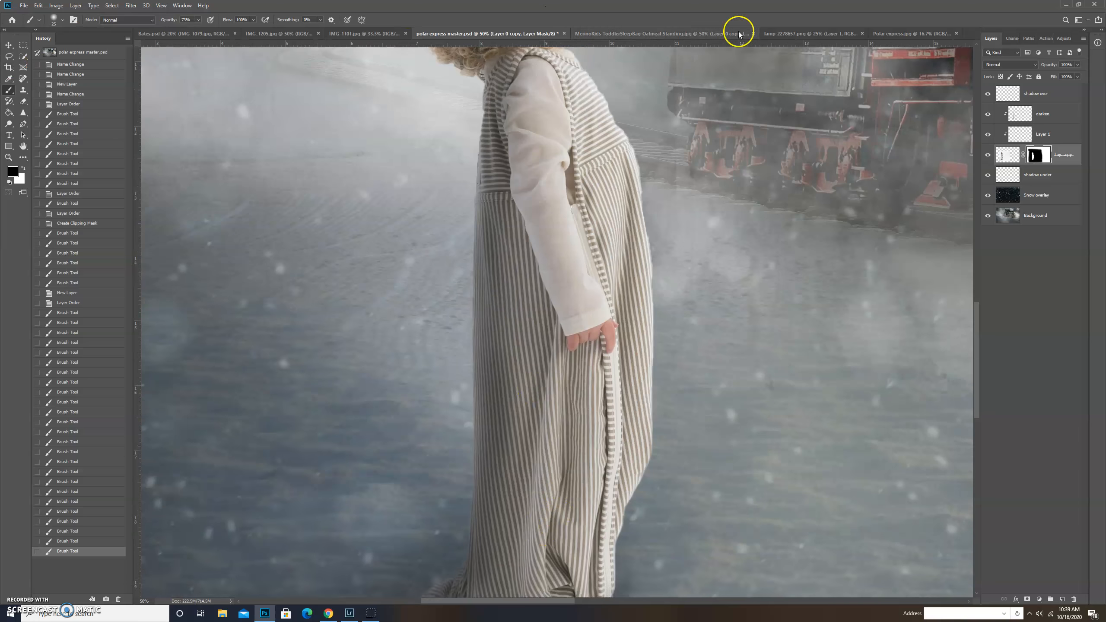
left_click(816, 35)
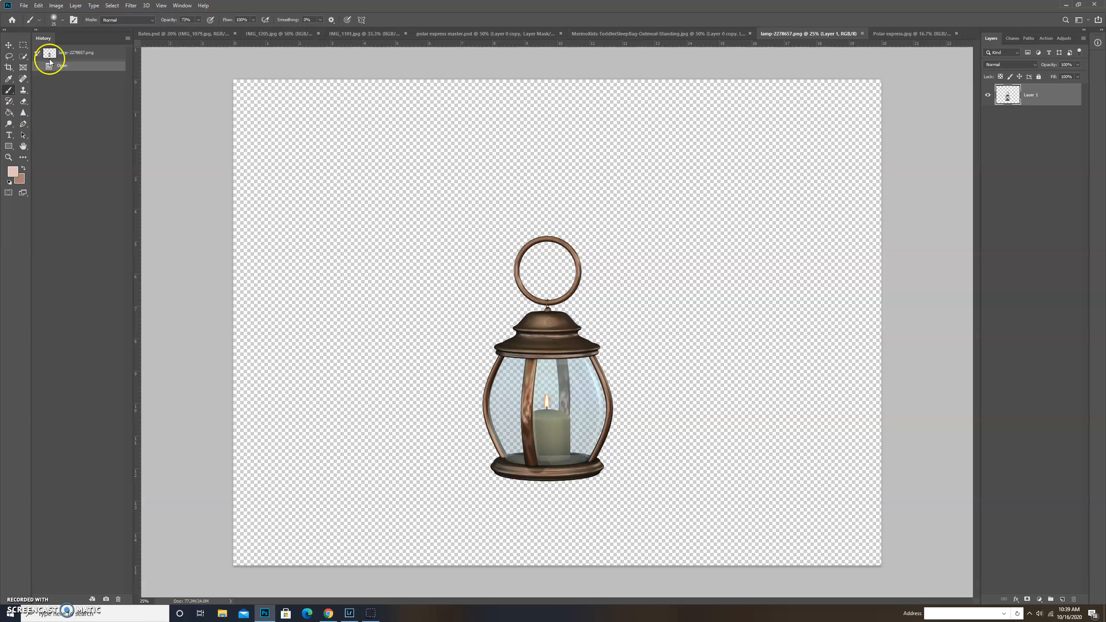
left_click(8, 45)
mouse_move(554, 340)
left_mouse_down()
mouse_move(545, 318)
mouse_move(635, 185)
mouse_move(591, 175)
mouse_move(475, 75)
mouse_move(464, 31)
mouse_move(632, 398)
left_mouse_up()
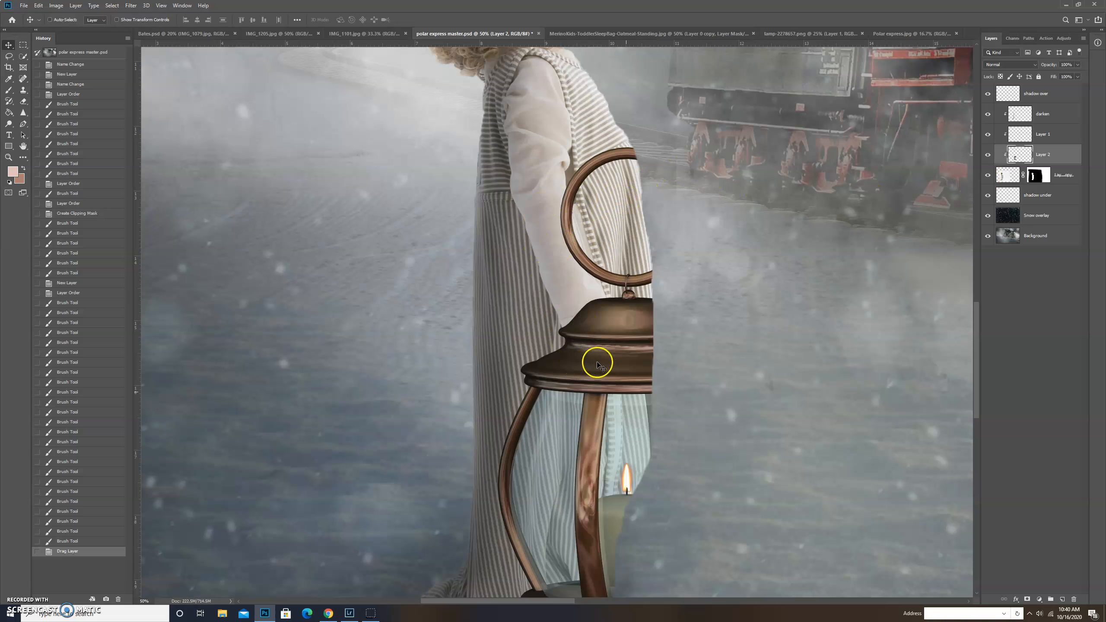
Scale the lantern down and move its layer to the top of the stack, out of the clipping group
key("ctrl+t")
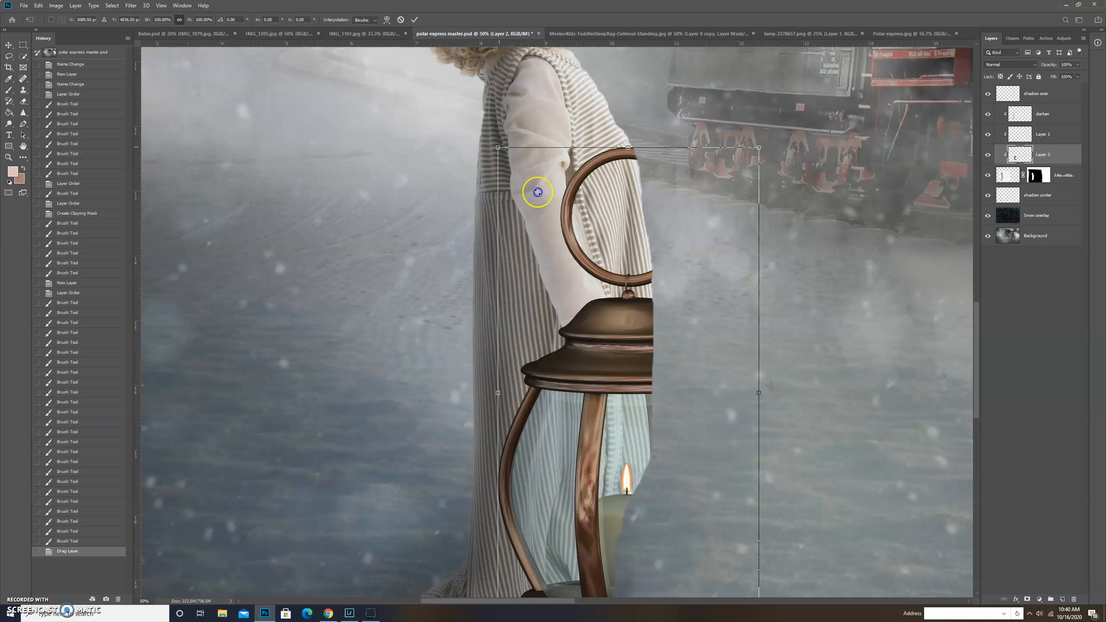
left_click_drag(604, 285, 619, 307)
key("Return")
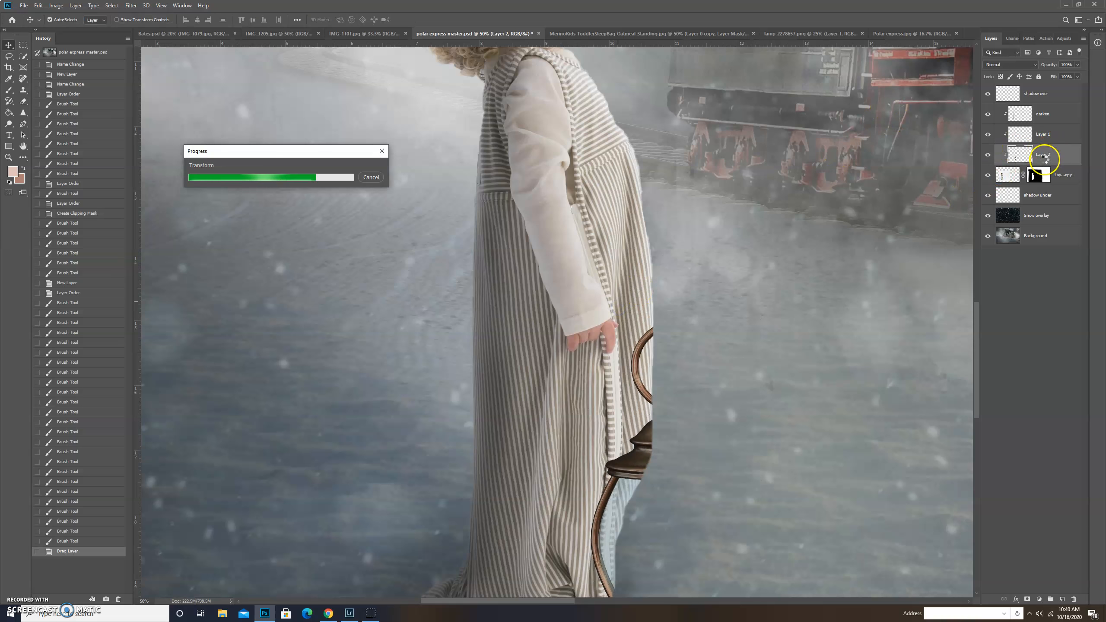
left_click_drag(1045, 161, 1042, 88)
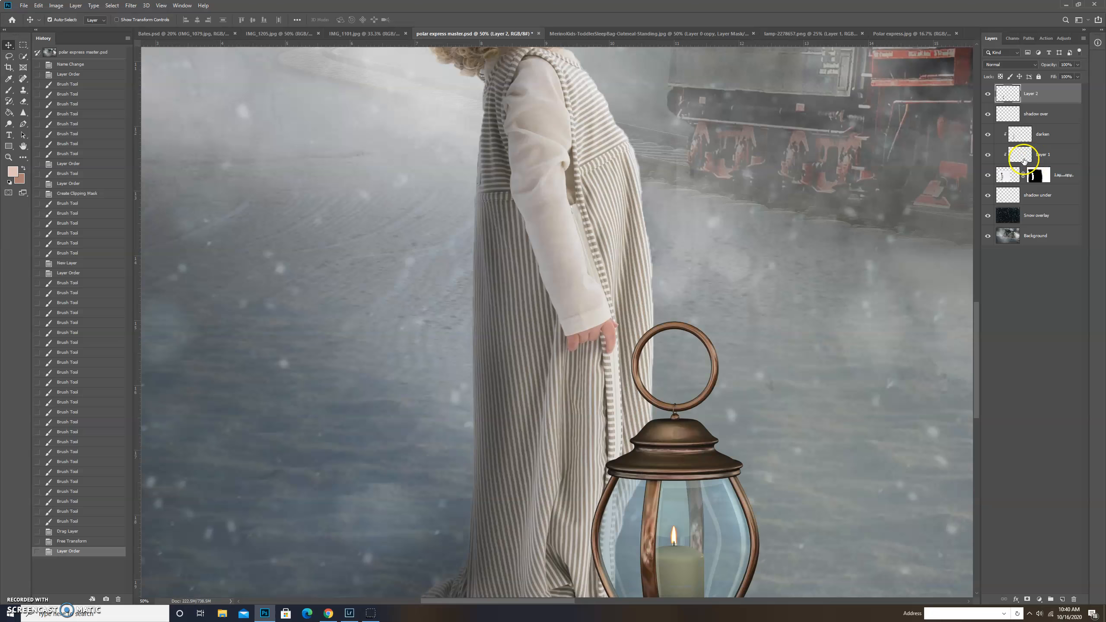
Scale the lantern down to about 73% and position its ring over the girl's hand
key("ctrl+t")
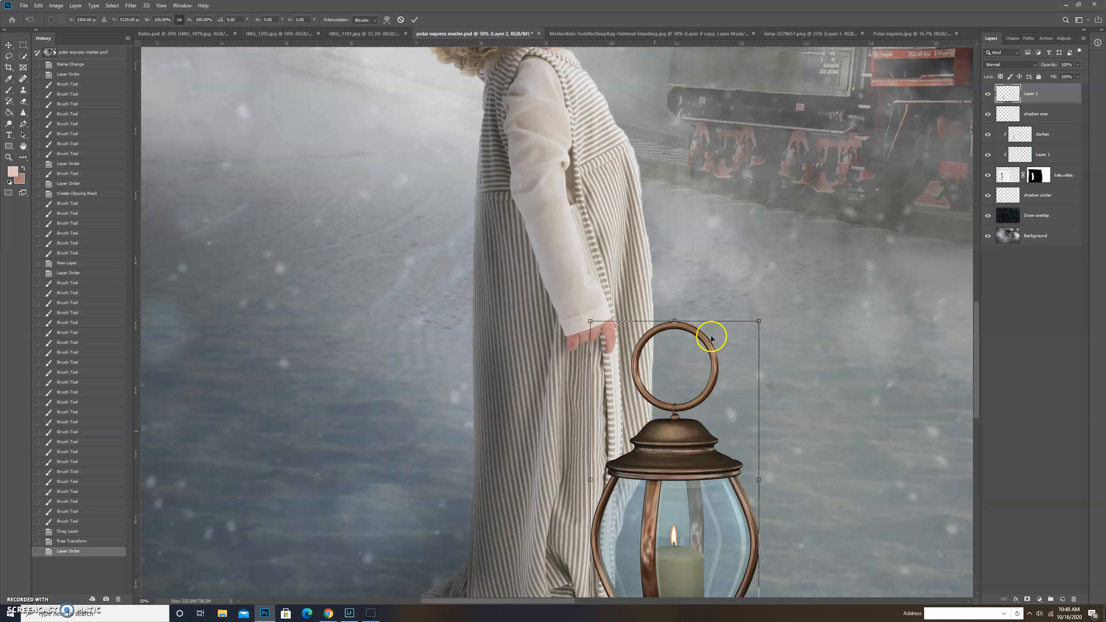
left_click_drag(721, 361, 703, 436)
left_click_drag(652, 531, 601, 427)
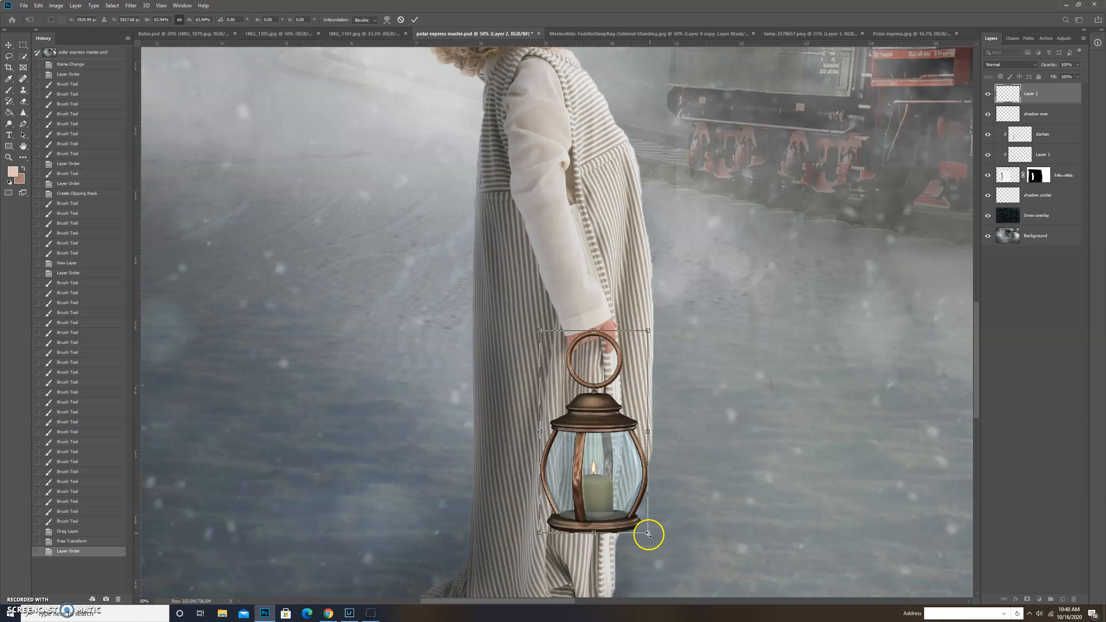
left_click_drag(650, 534, 678, 563)
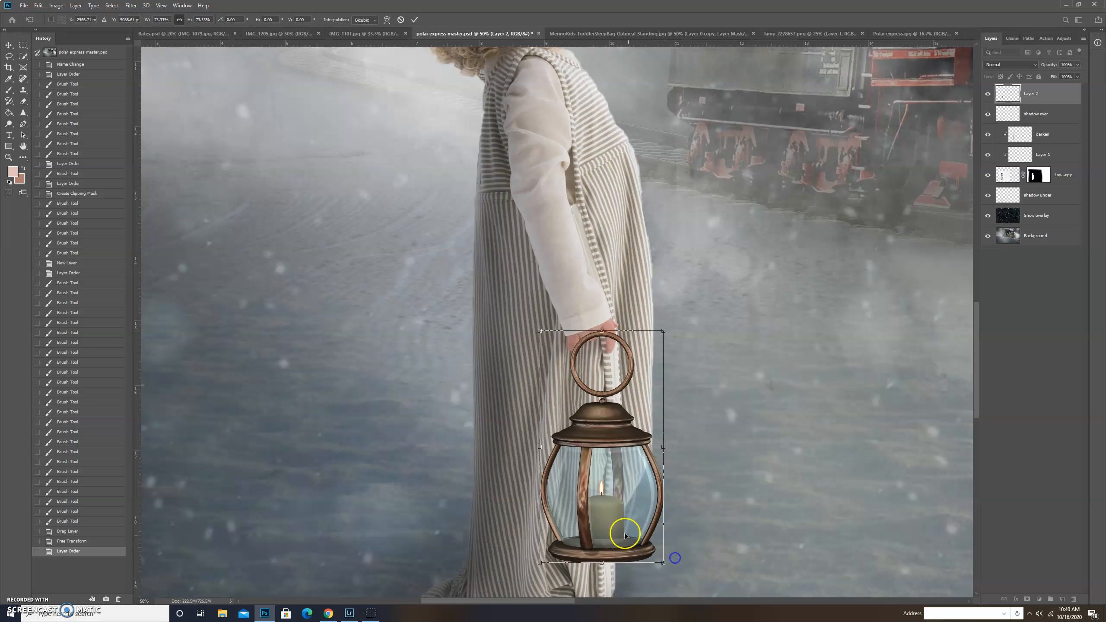
left_click_drag(615, 518, 608, 511)
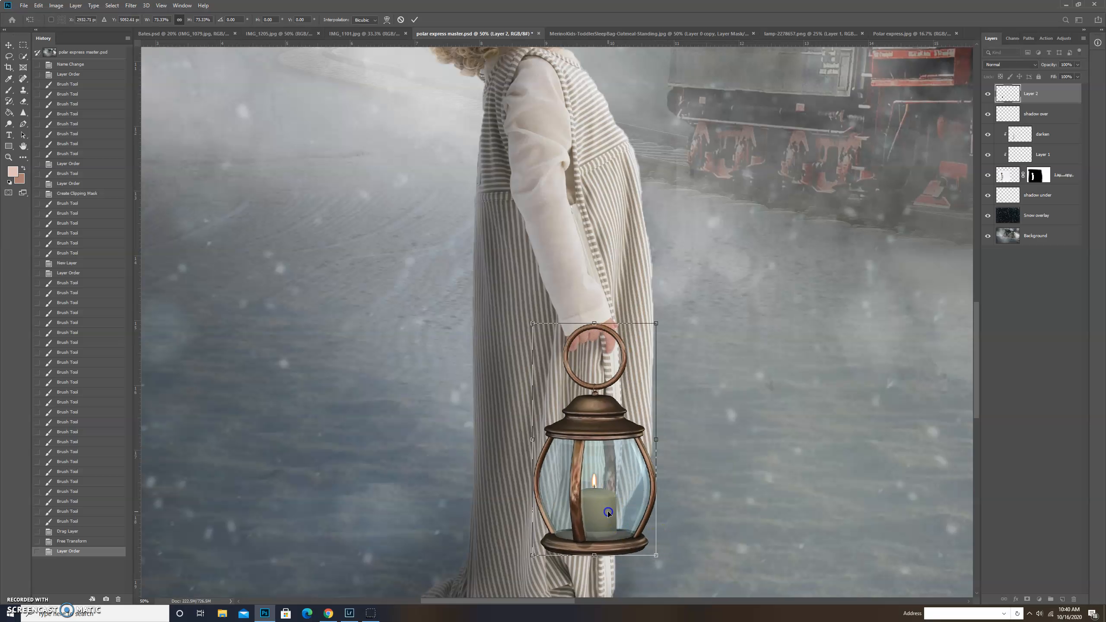
key("Return")
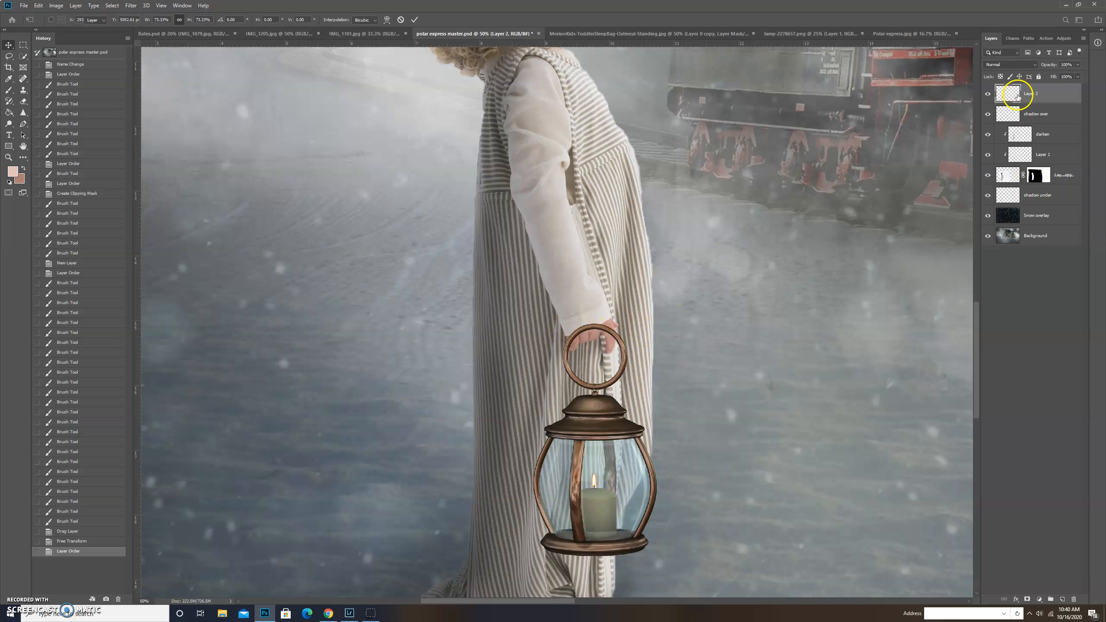
Add a mask to the lantern layer and paint black at 100% opacity to hide the ring's upper part over the hand
left_click(1028, 600)
key("d")
left_click(9, 90)
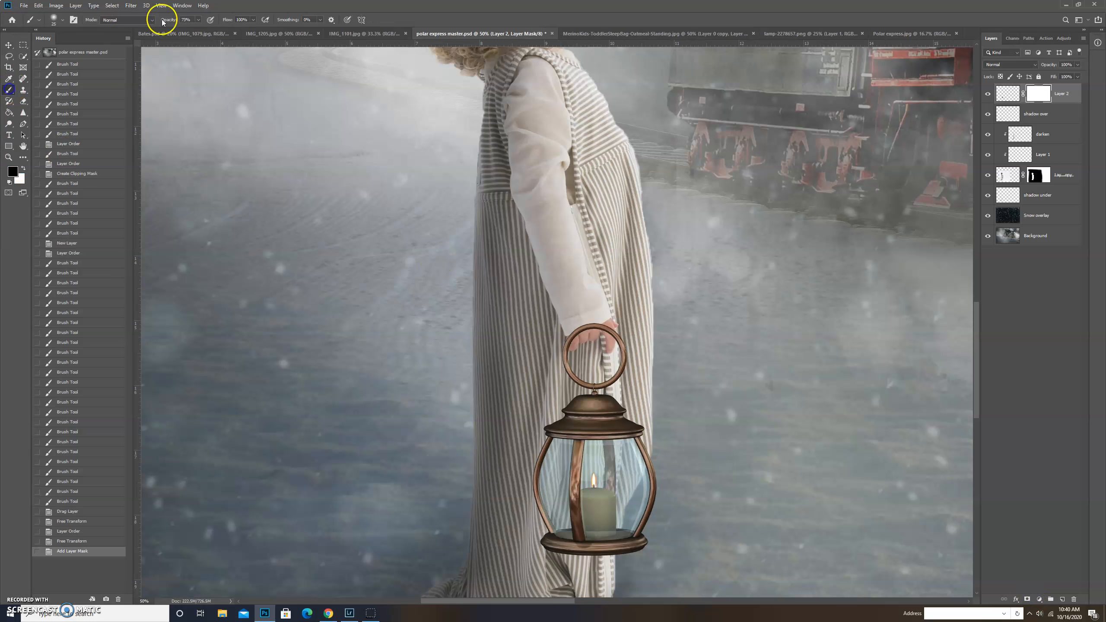
left_click(198, 19)
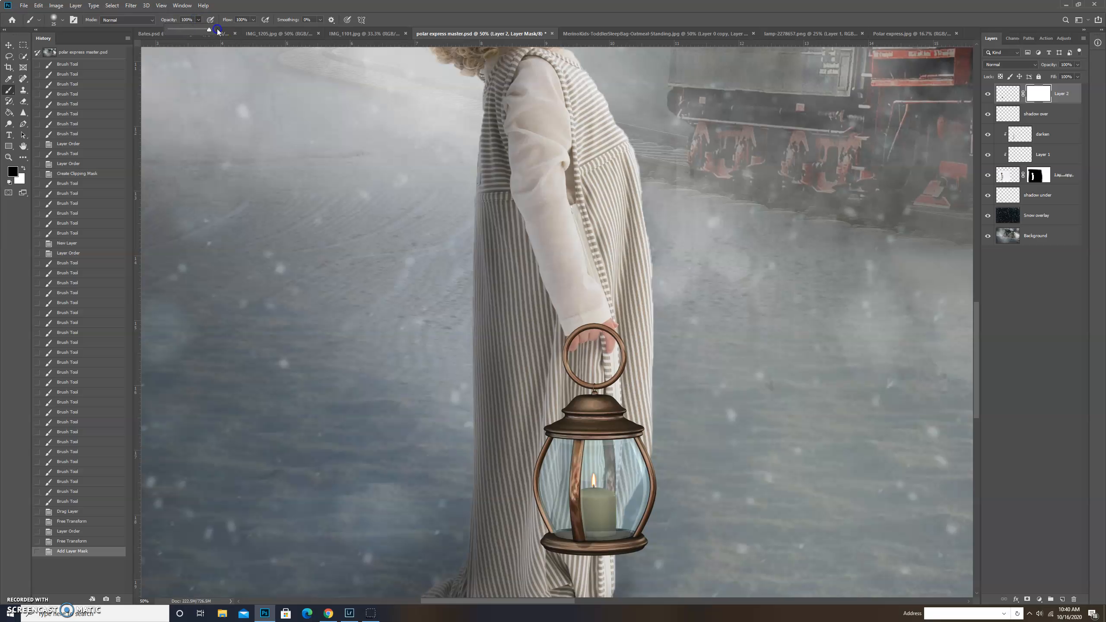
key("[")
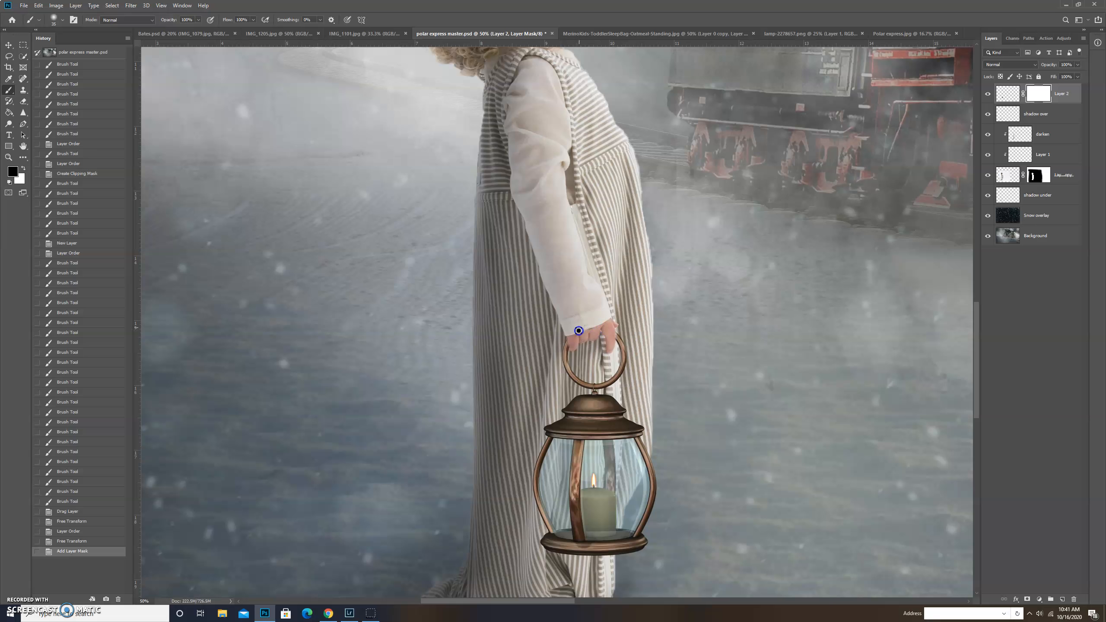
left_click(591, 329)
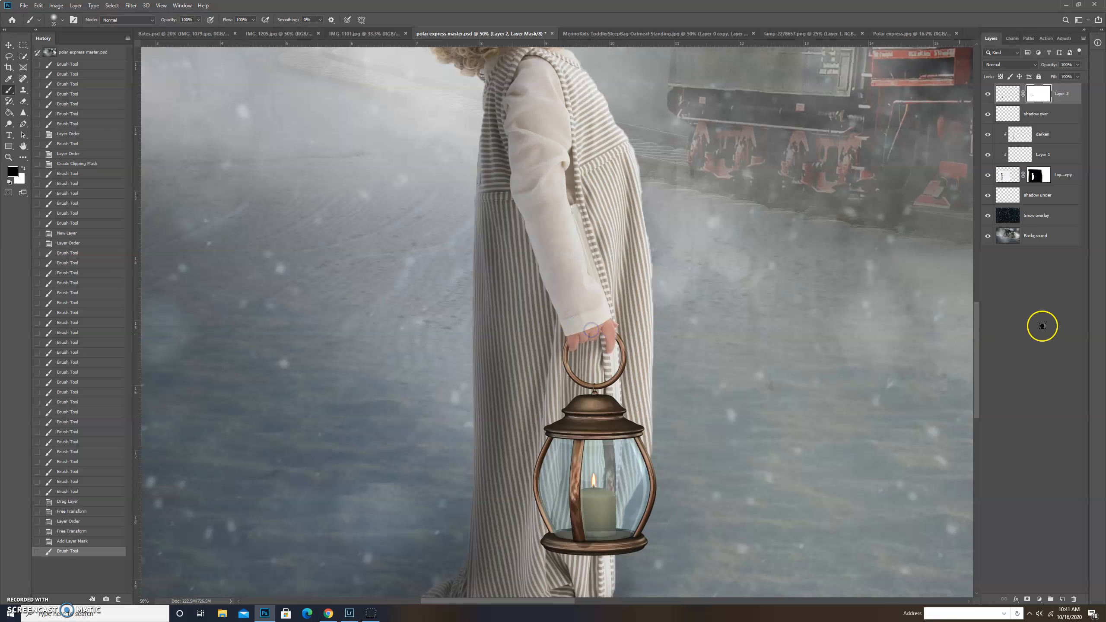
Create a new layer above the lantern and set the foreground colour to pale yellow efebc9
left_click(1034, 319)
key("ctrl+shift+n")
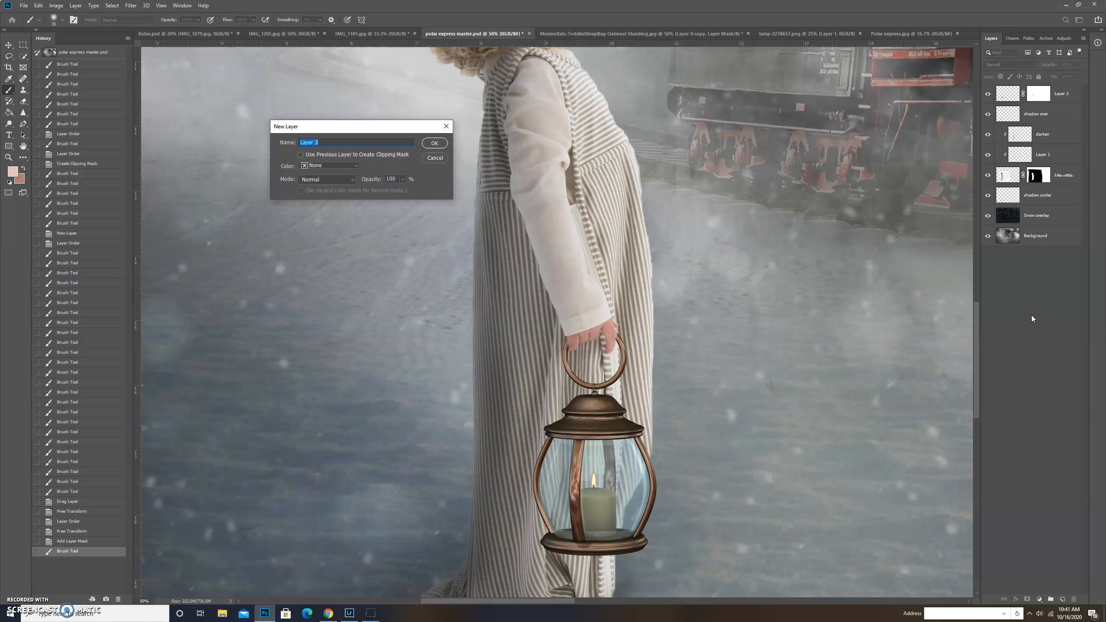
key("Return")
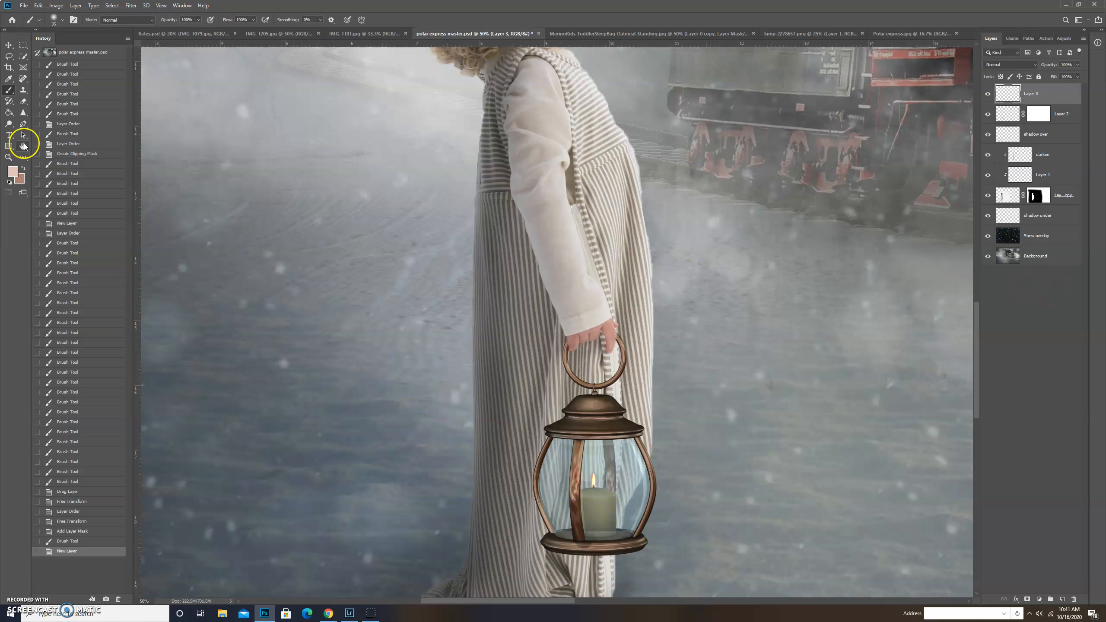
key("i")
left_click(15, 173)
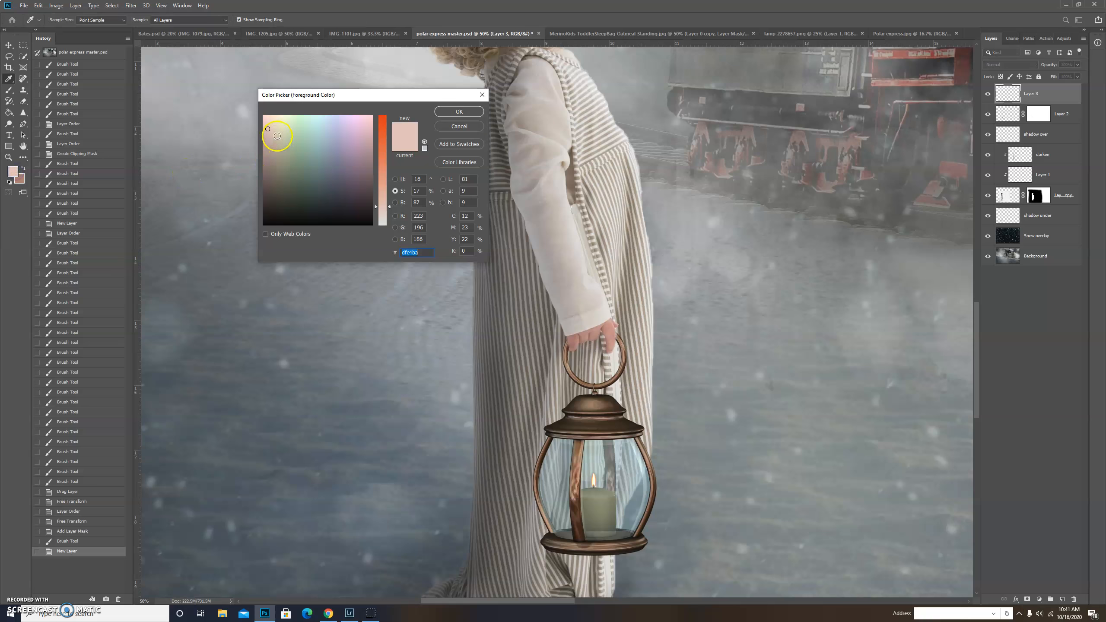
left_click(279, 122)
left_click_drag(390, 206, 383, 207)
left_click(459, 111)
key("b")
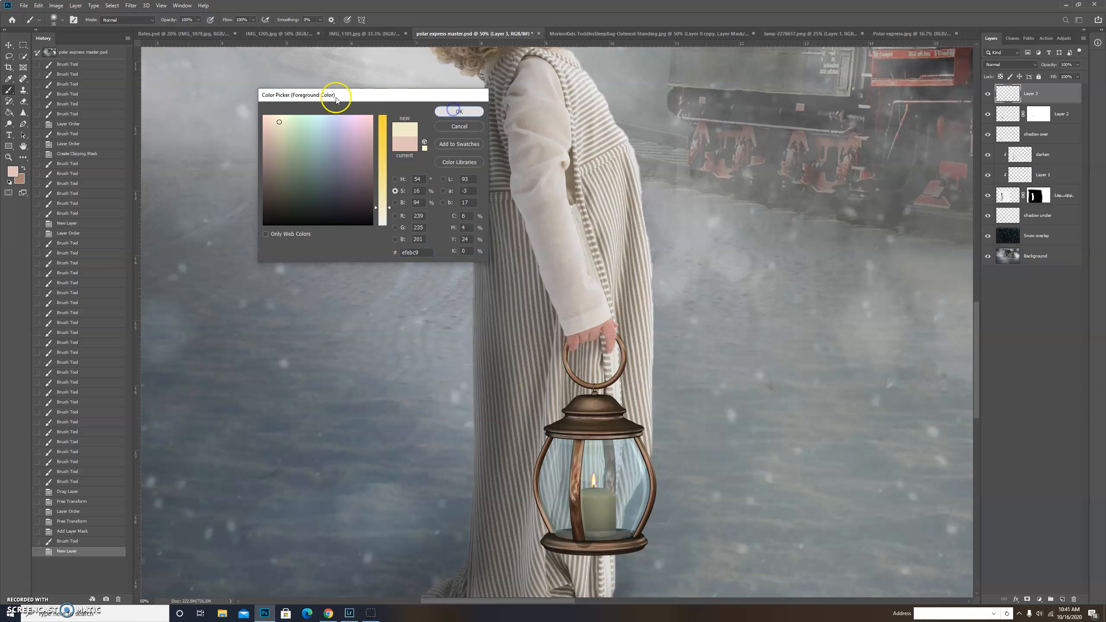
Paint a faint glow over the lantern with a 2200 px brush at 38% opacity and 42% flow
left_click(197, 20)
left_click(253, 19)
left_click_drag(255, 29, 230, 29)
left_click(198, 20)
left_click(188, 29)
left_click(1078, 338)
scroll(704, 464, "down", 1)
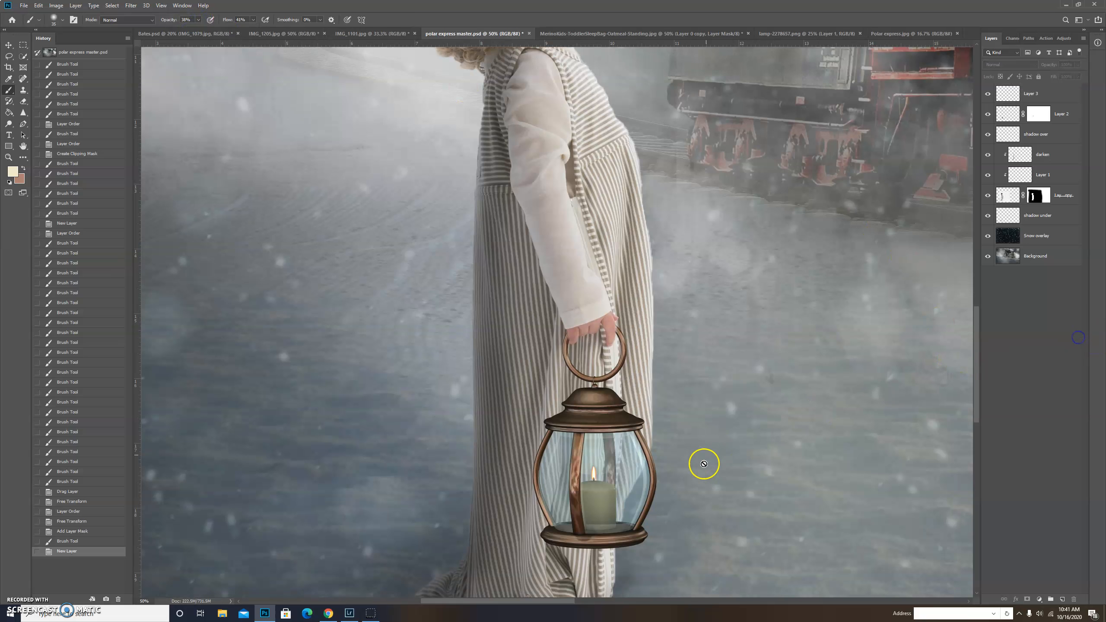
scroll(704, 463, "down", 1)
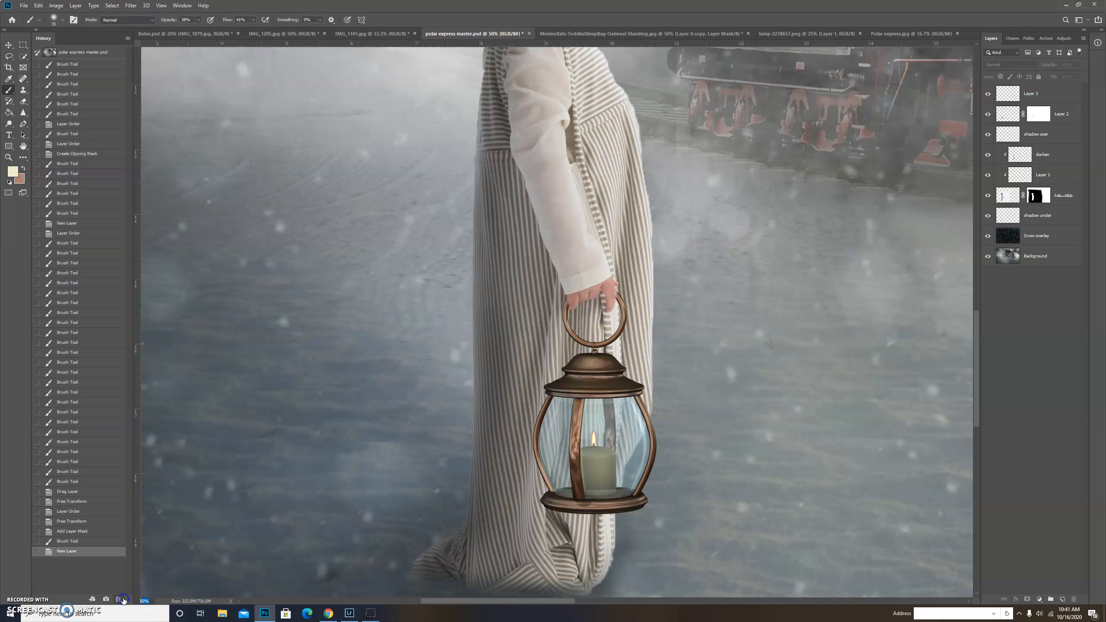
type("40")
key("Return")
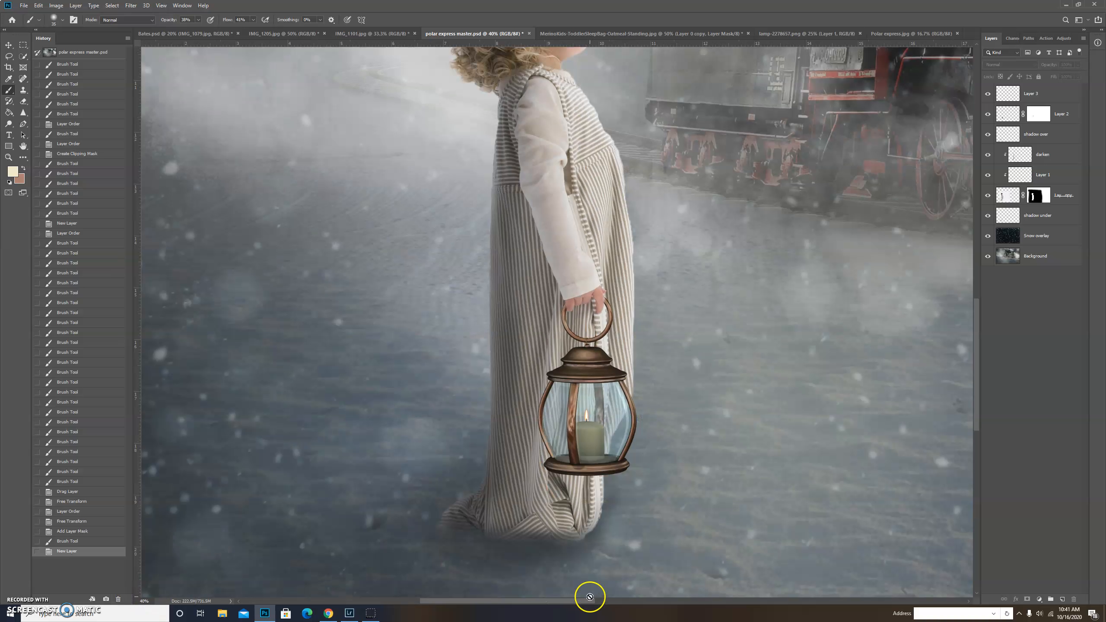
key("bracketright")
key("bracketright")
left_click(1012, 96)
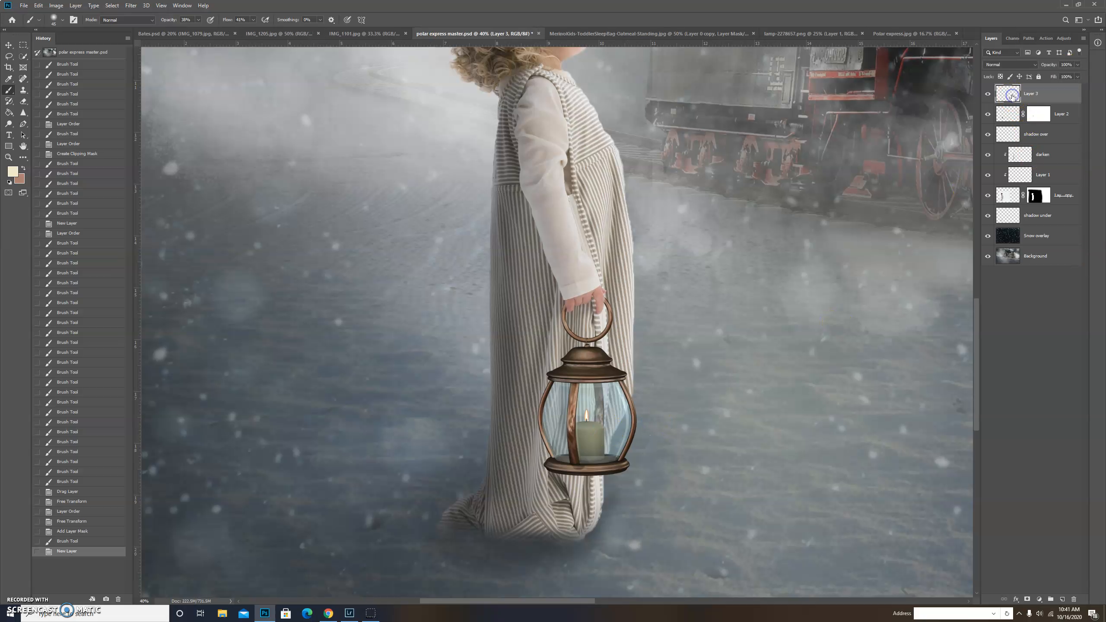
key("bracketright")
key("bracketright")
key("bracketright")
key("bracketright")
key("bracketright")
key("bracketright")
key("bracketright")
key("bracketright")
key("bracketright")
key("bracketright")
key("bracketright")
key("bracketright")
key("bracketright")
key("bracketright")
key("bracketright")
key("bracketright")
key("bracketright")
key("bracketright")
key("bracketright")
key("bracketright")
key("bracketright")
left_click(602, 430)
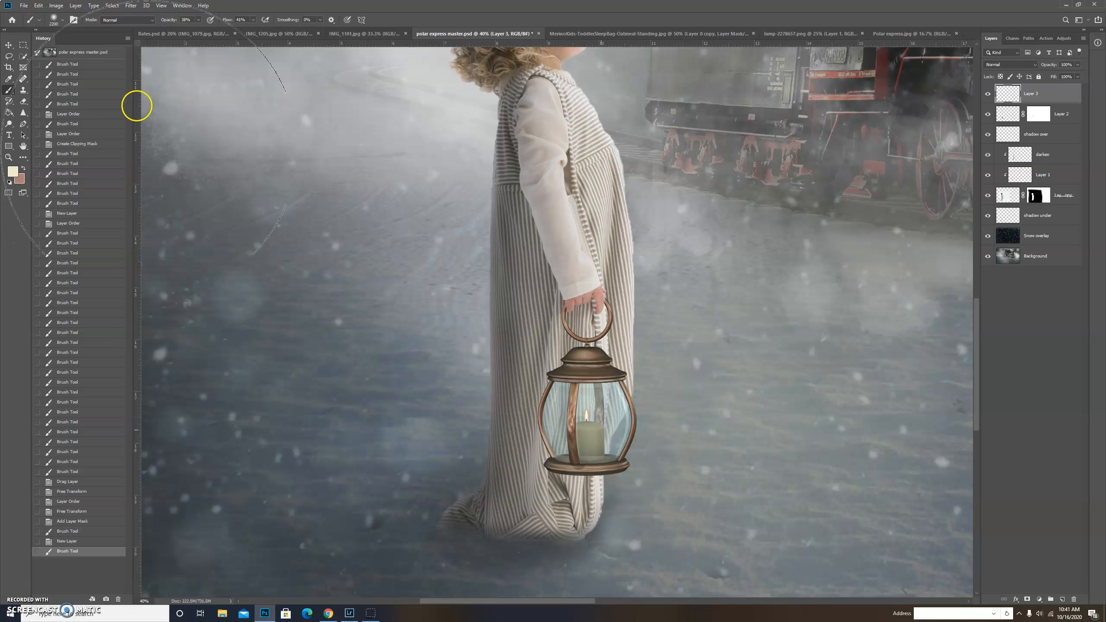
Strengthen the lantern glow with the brush at 72% opacity and 73% flow, and lower the glow layer's opacity to 78%
left_click(198, 20)
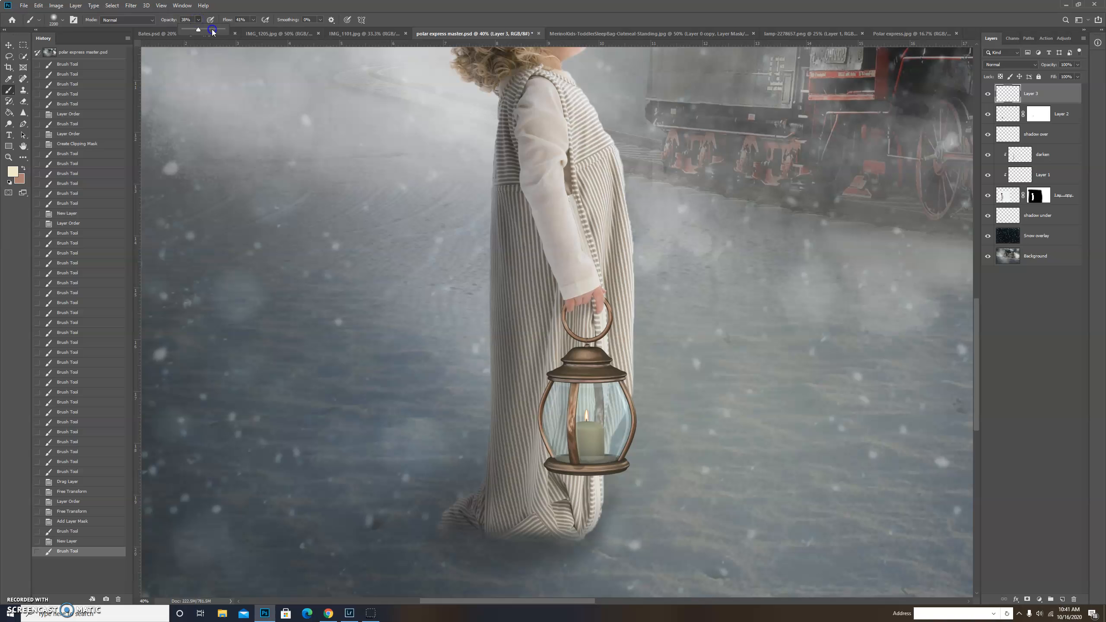
left_click(253, 20)
left_click(266, 30)
left_click(587, 422)
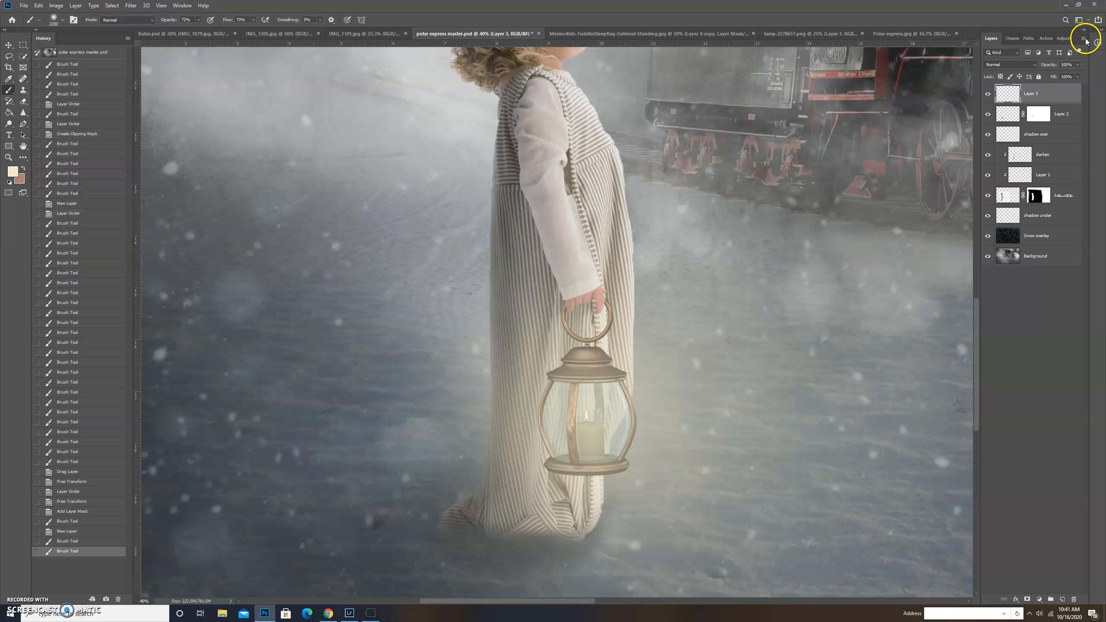
left_click(1078, 65)
left_click(1065, 65)
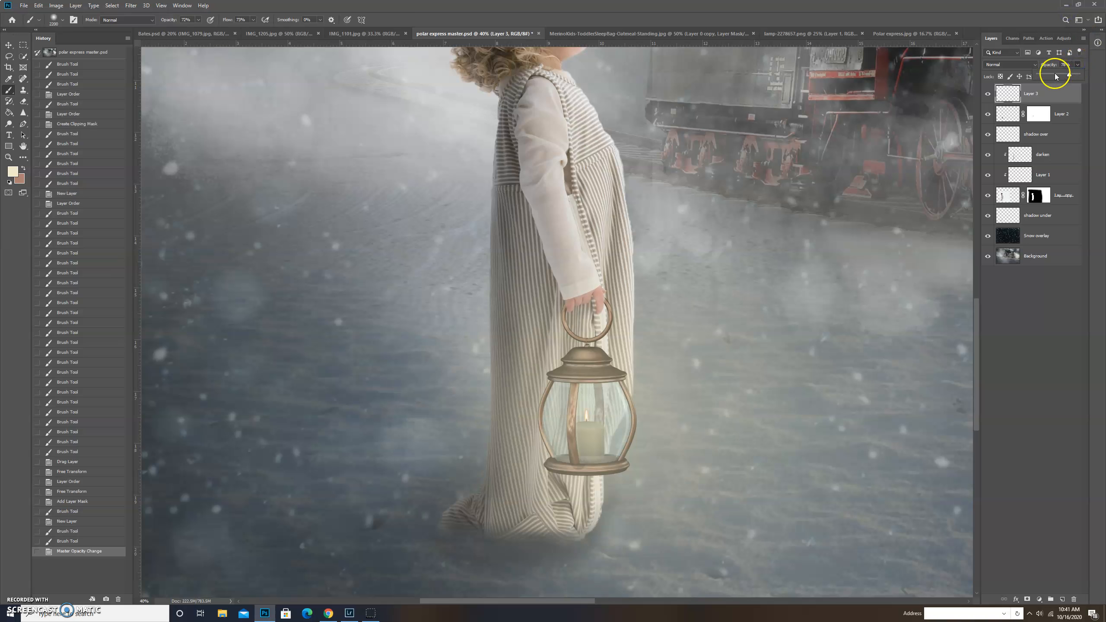
Paint a brighter glow on the lantern's candle using a much smaller brush at 100% opacity and flow
scroll(554, 539, "down", 3)
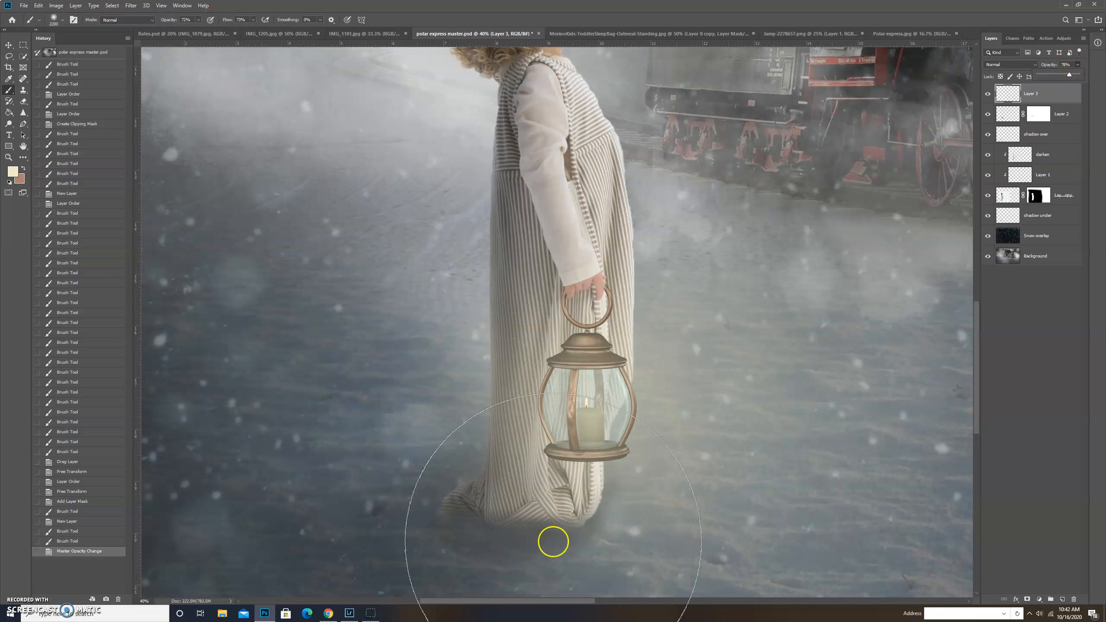
left_click(149, 599)
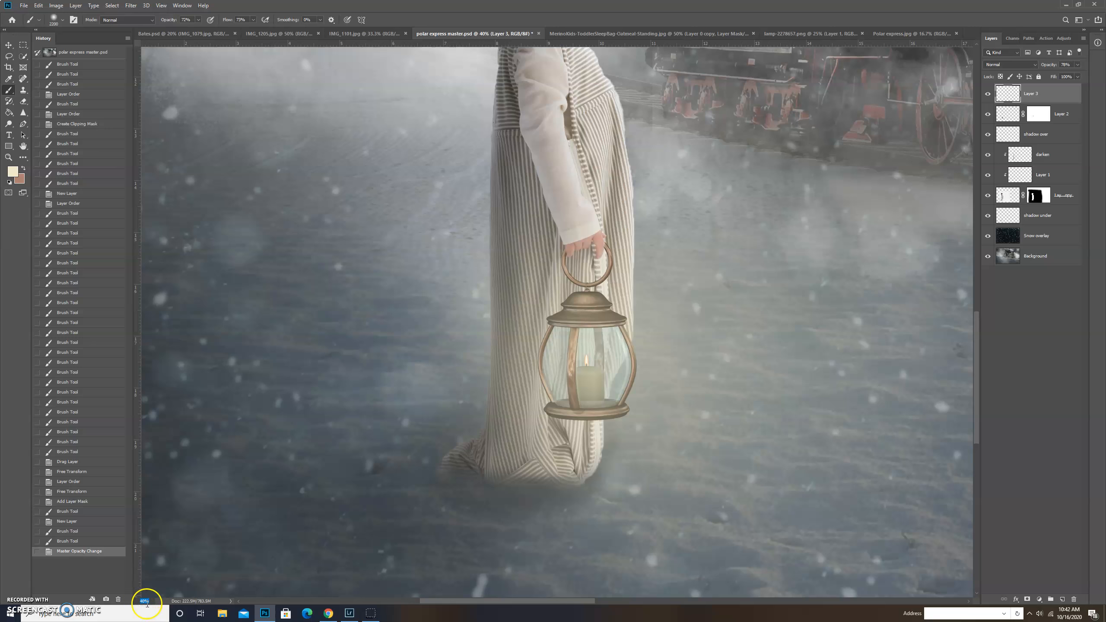
type("25")
key("Return")
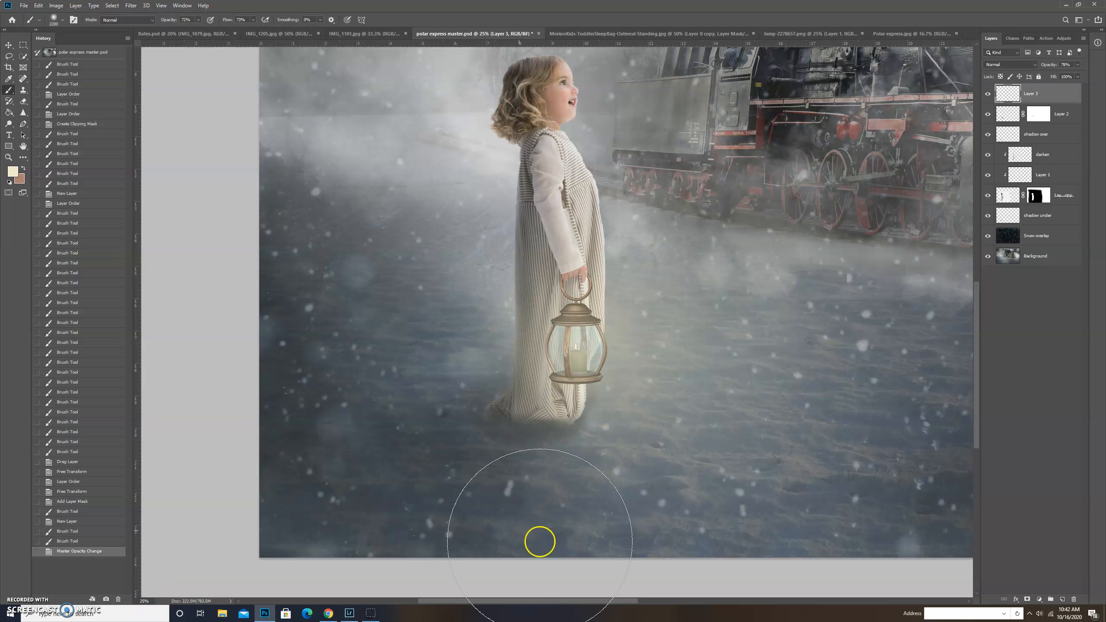
scroll(538, 538, "up", 4)
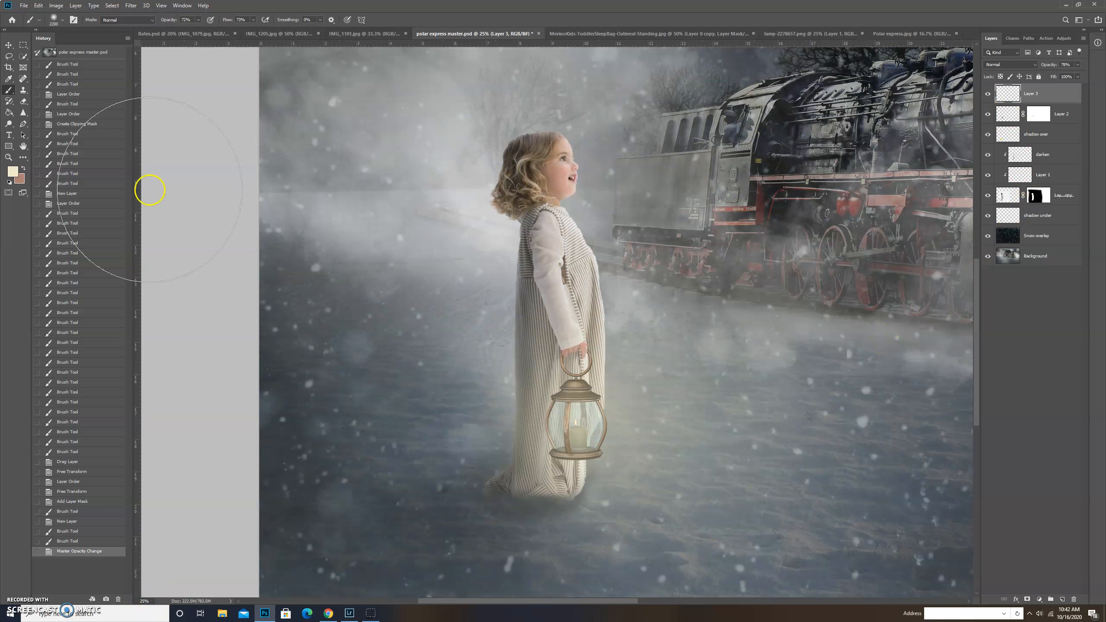
left_click(200, 20)
left_click(253, 19)
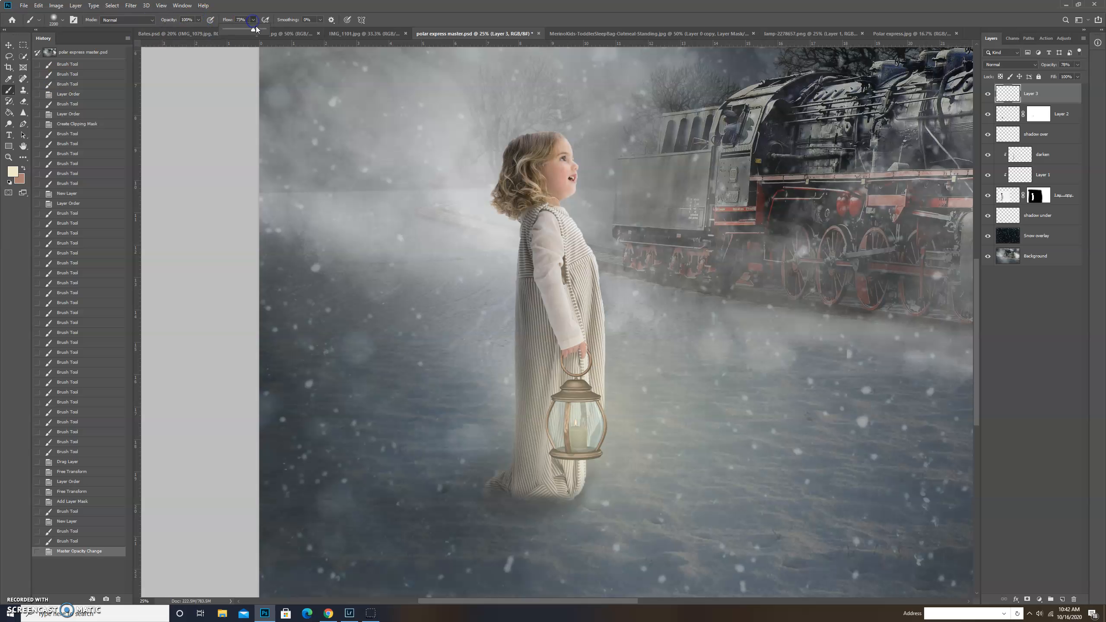
left_click(278, 26)
key("bracketleft")
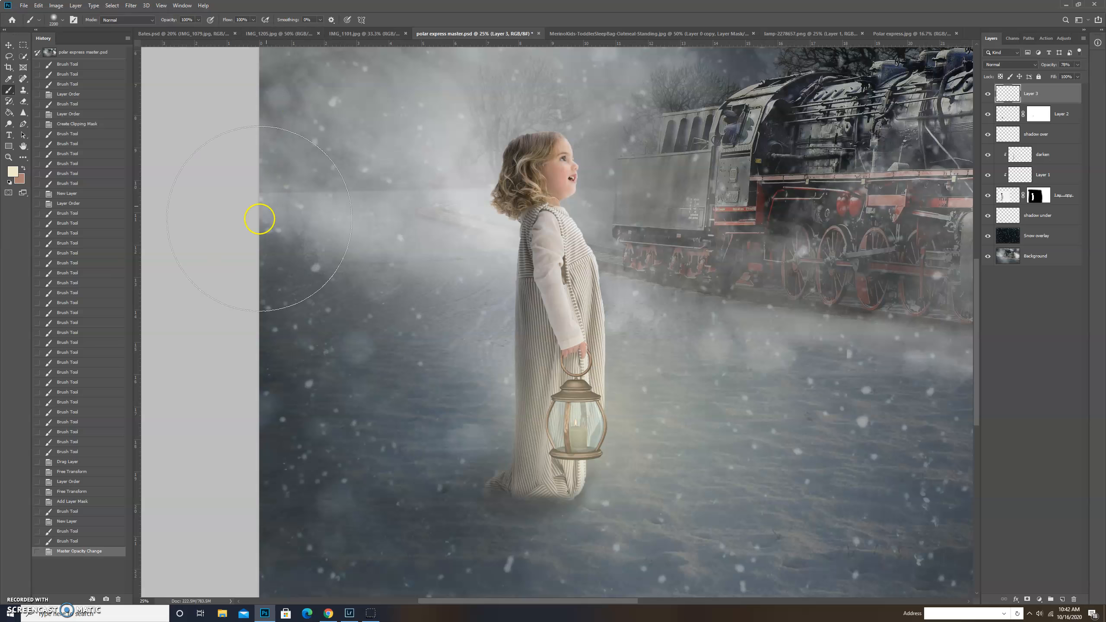
key("bracketleft")
key("bracketleft")
key("bracketleft")
key("bracketleft")
key("bracketleft")
key("bracketleft")
key("bracketleft")
key("bracketleft")
key("bracketleft")
key("bracketleft")
key("bracketleft")
key("bracketleft")
key("bracketleft")
key("bracketleft")
key("bracketleft")
left_click(577, 426)
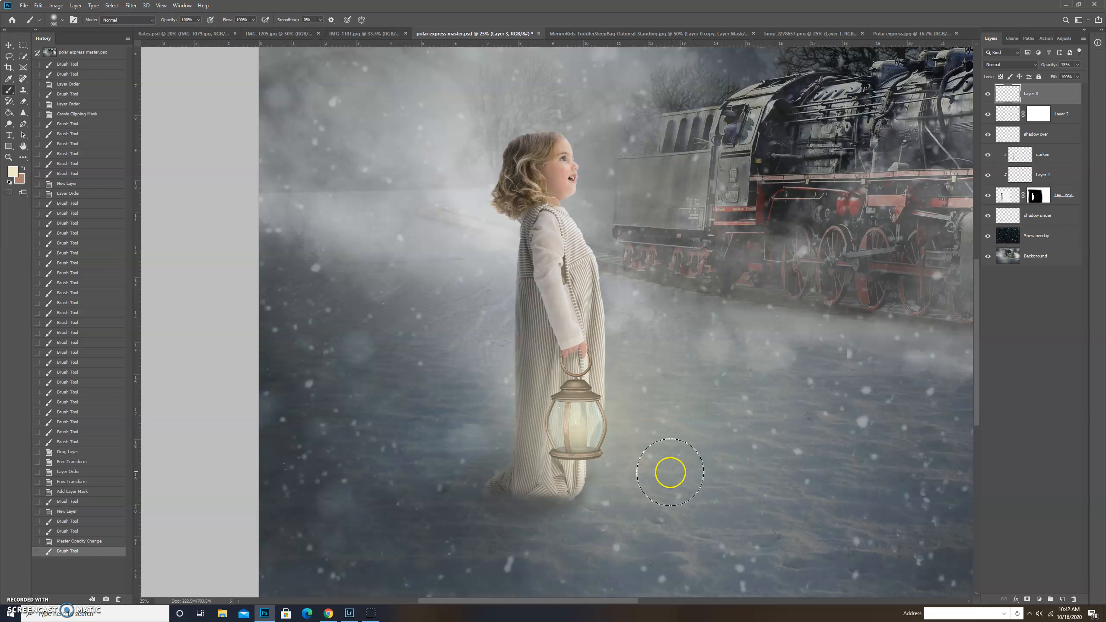
Paint a 2200 px pale yellow glow on a new layer over the snow beside the lantern and lower the layer's opacity to 26%
key("bracketright")
key("bracketright")
key("bracketright")
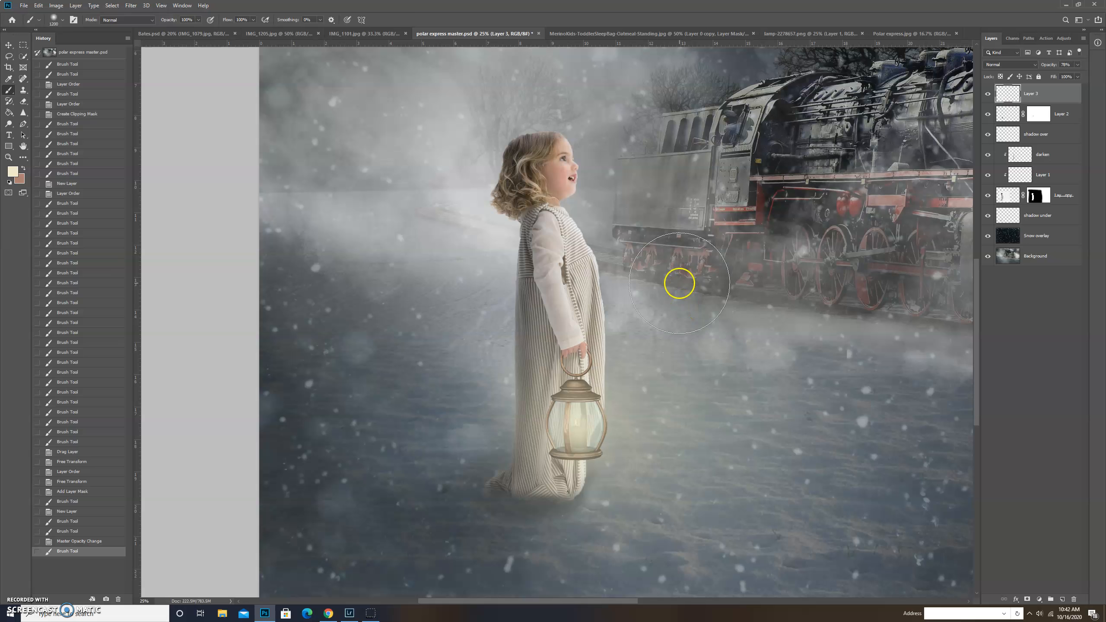
left_click_drag(680, 287, 680, 286)
key("ctrl+shift+alt+n")
key("bracketright")
key("bracketright")
key("bracketright")
key("bracketright")
key("bracketright")
key("bracketright")
key("bracketright")
key("bracketright")
key("bracketright")
key("bracketright")
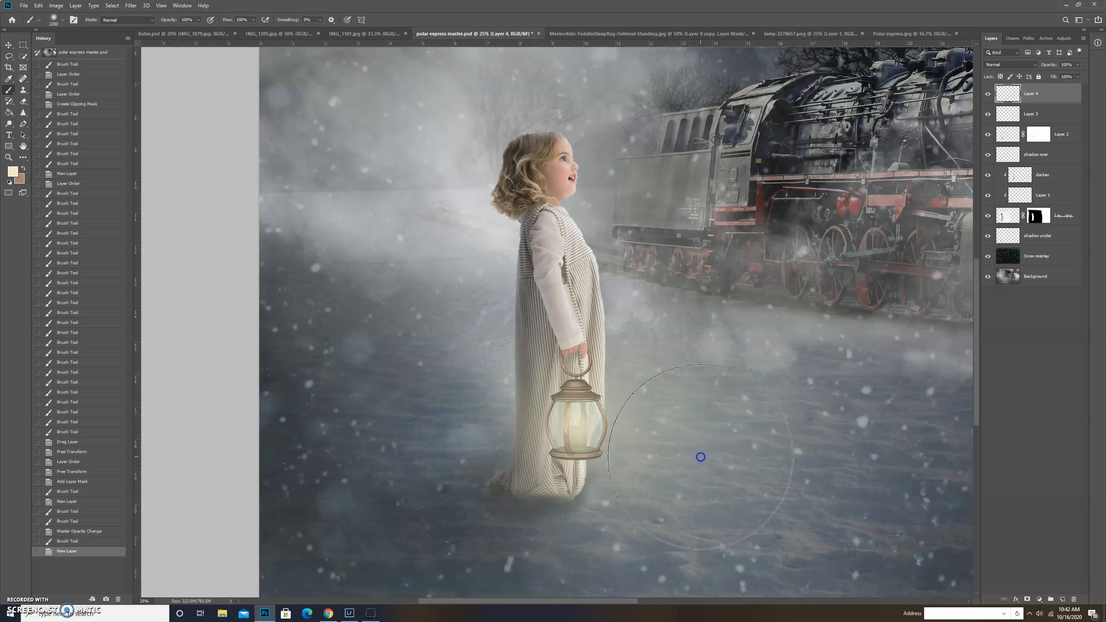
left_click(701, 458)
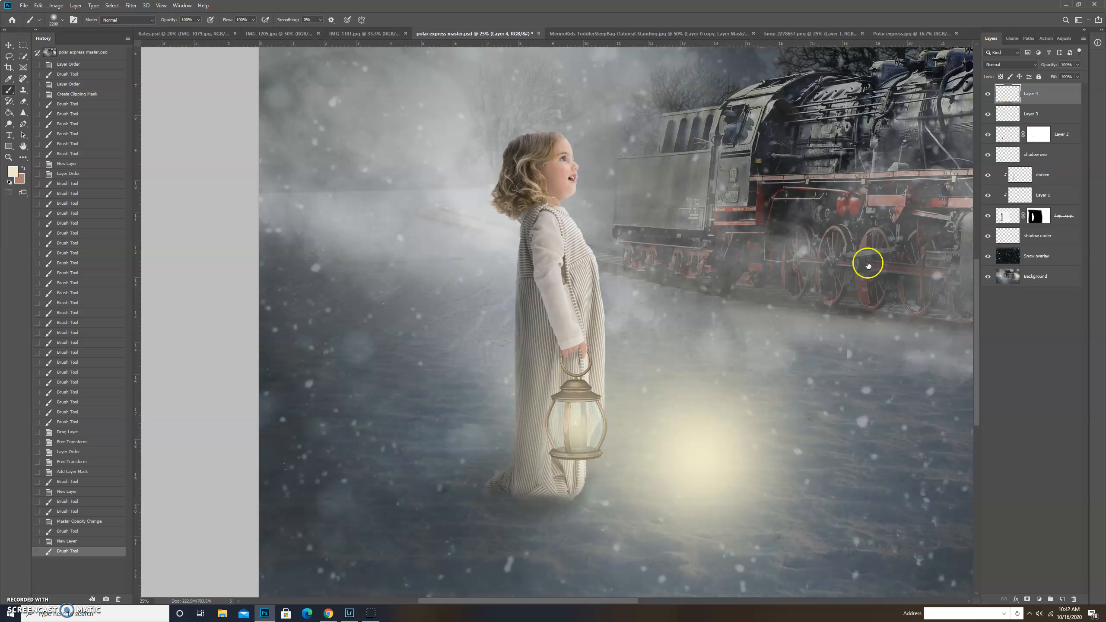
left_click(1049, 75)
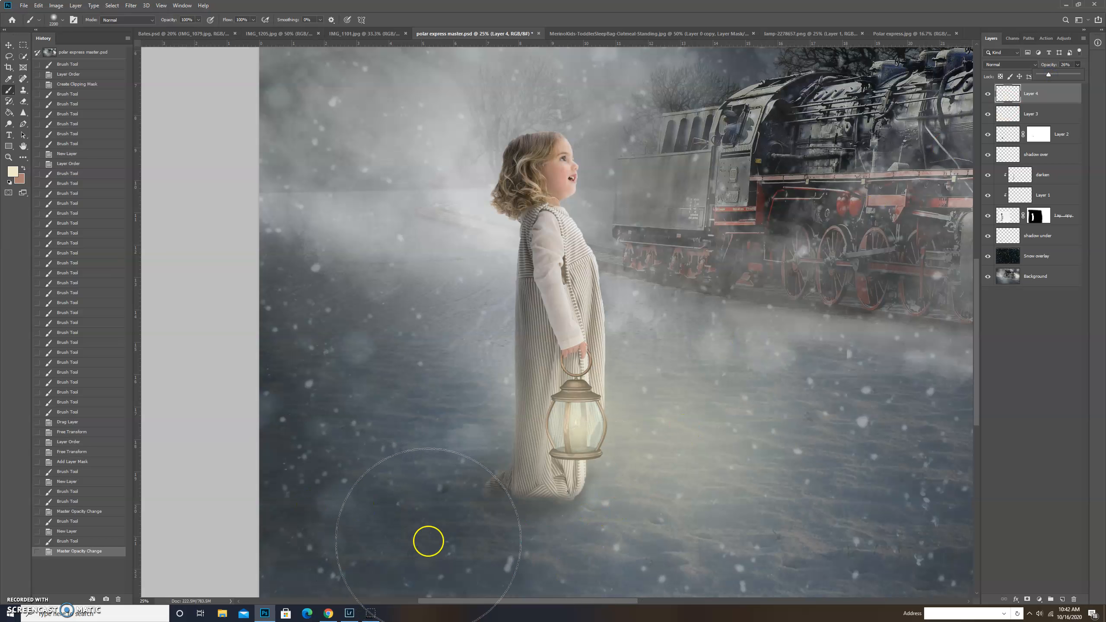
Add another empty layer at the top of the layer stack
left_click(135, 600)
type("20")
key("Return")
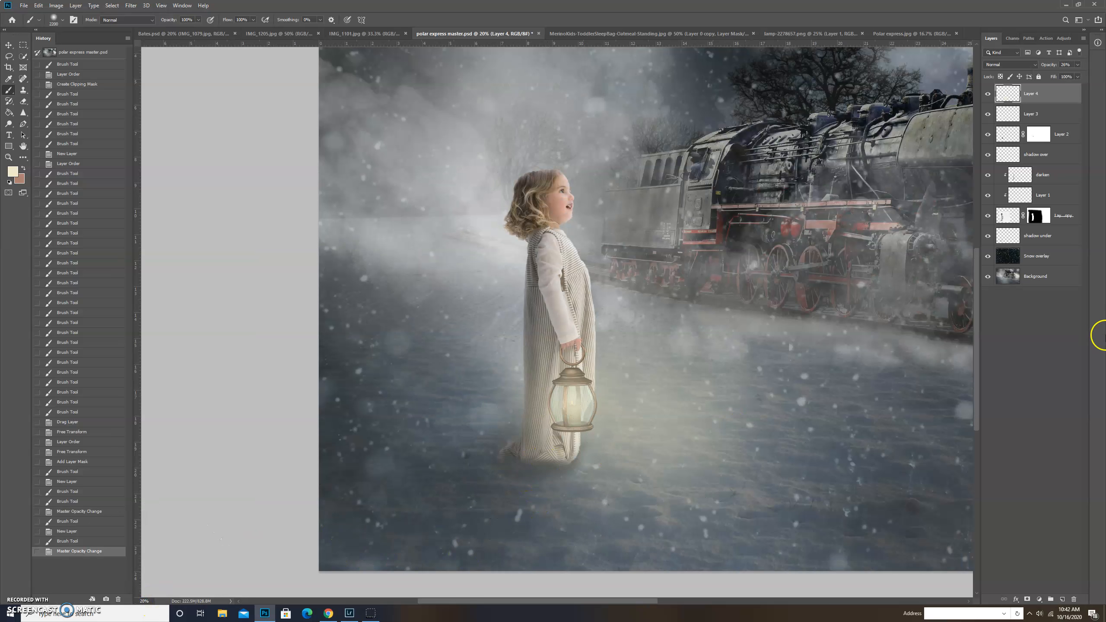
left_click(1061, 353)
key("ctrl+shift+n")
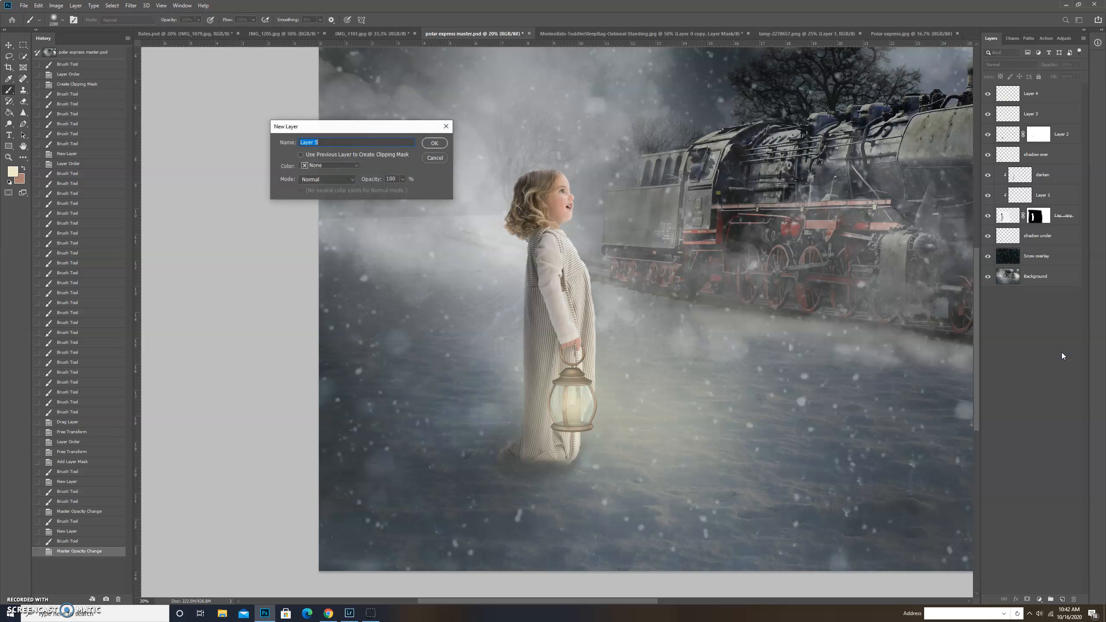
key("Return")
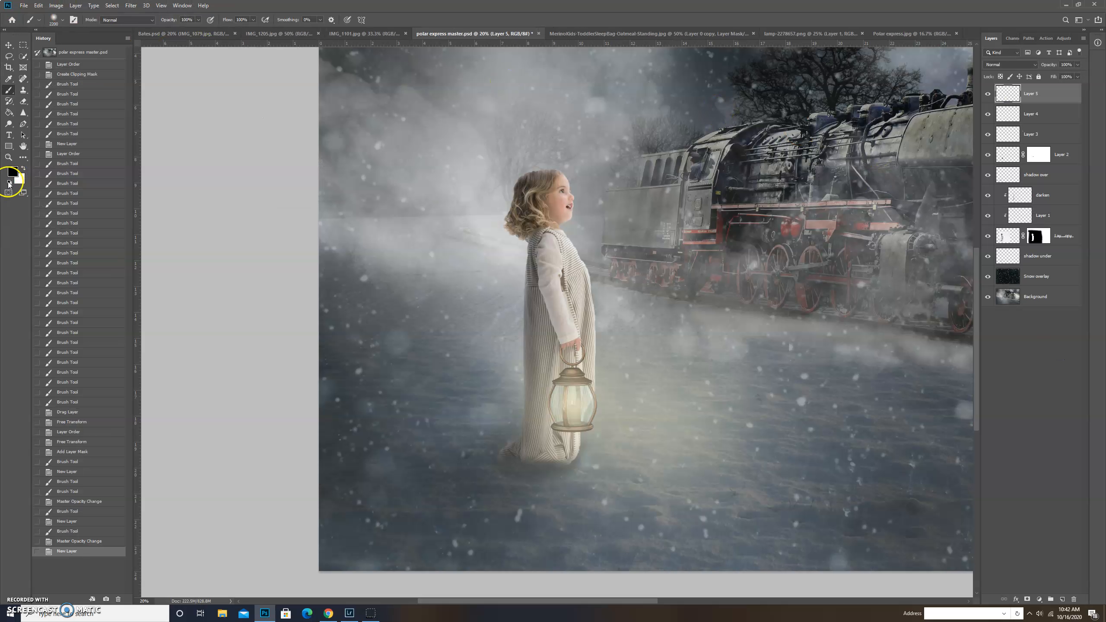
Paint black shadow along the dress hem with a much smaller brush in Darken mode at 34% opacity and reduced flow
left_click(151, 20)
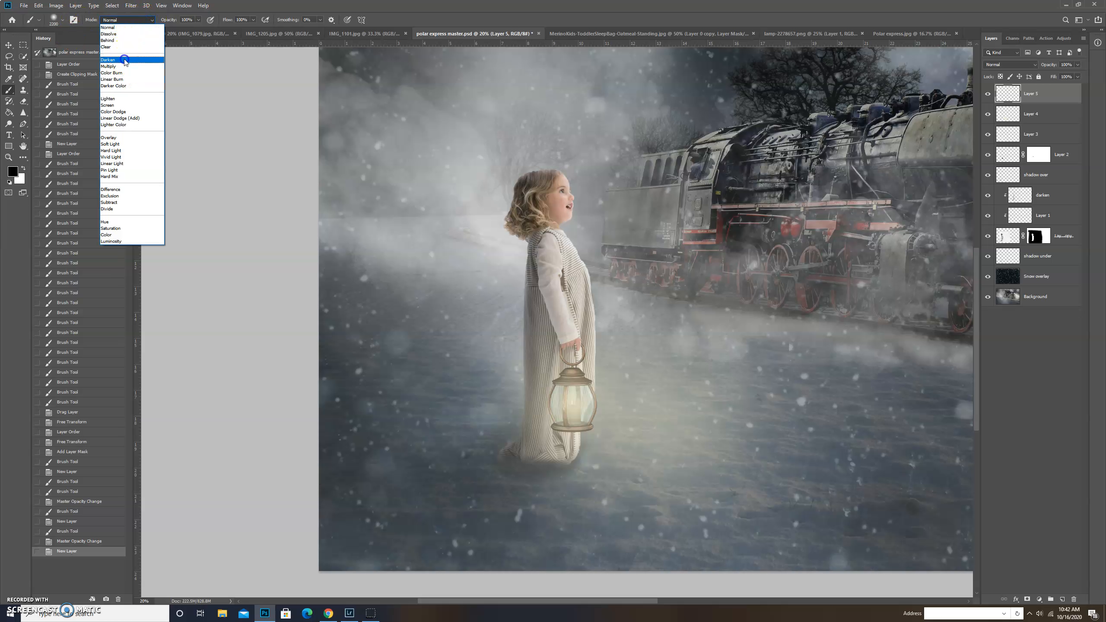
left_click(108, 59)
left_click(199, 20)
left_click(253, 20)
left_click(228, 33)
key("bracketleft")
key("bracketleft")
key("bracketleft")
key("bracketleft")
key("bracketleft")
key("bracketleft")
key("bracketleft")
key("bracketleft")
key("bracketleft")
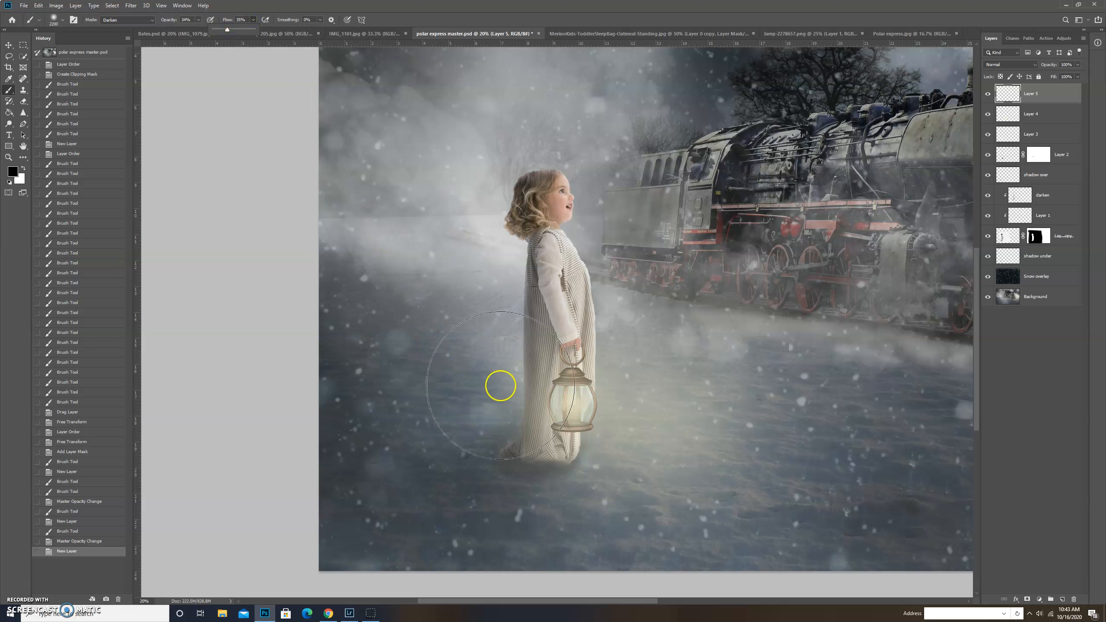
key("bracketleft")
key("bracketleft")
key("bracketleft")
key("bracketleft")
key("bracketleft")
key("bracketleft")
key("bracketleft")
key("bracketleft")
key("bracketleft")
key("bracketleft")
key("bracketleft")
key("bracketleft")
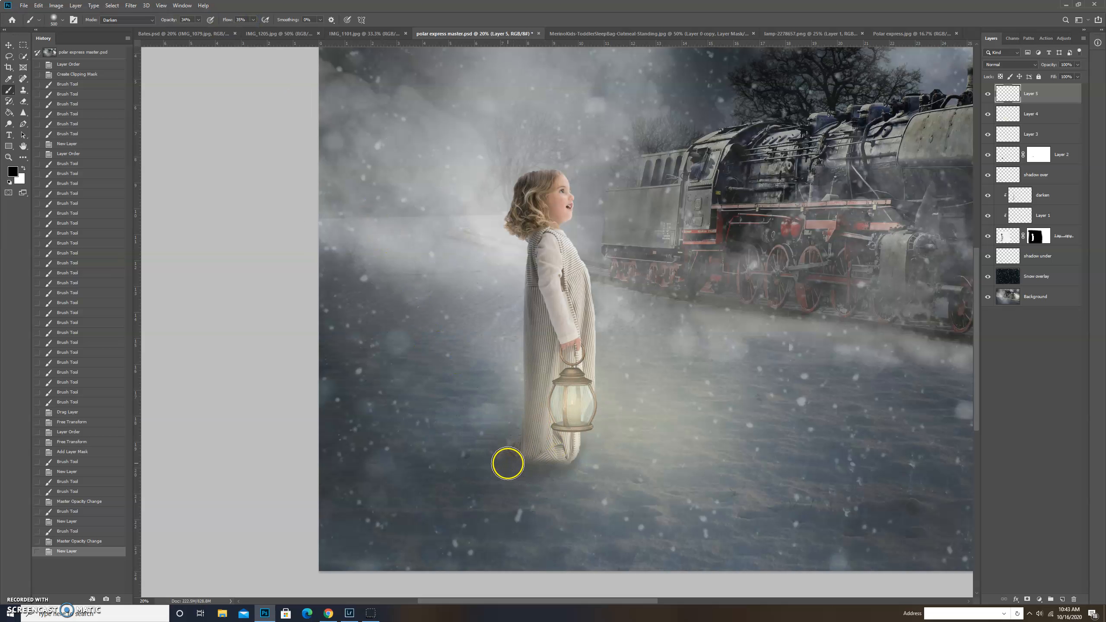
left_click_drag(507, 458, 510, 460)
left_click_drag(575, 453, 573, 452)
Resize the brush and add another dab of shadow on the snow just beneath the girl's dress
key("bracketright")
key("bracketright")
key("bracketright")
key("bracketright")
key("bracketright")
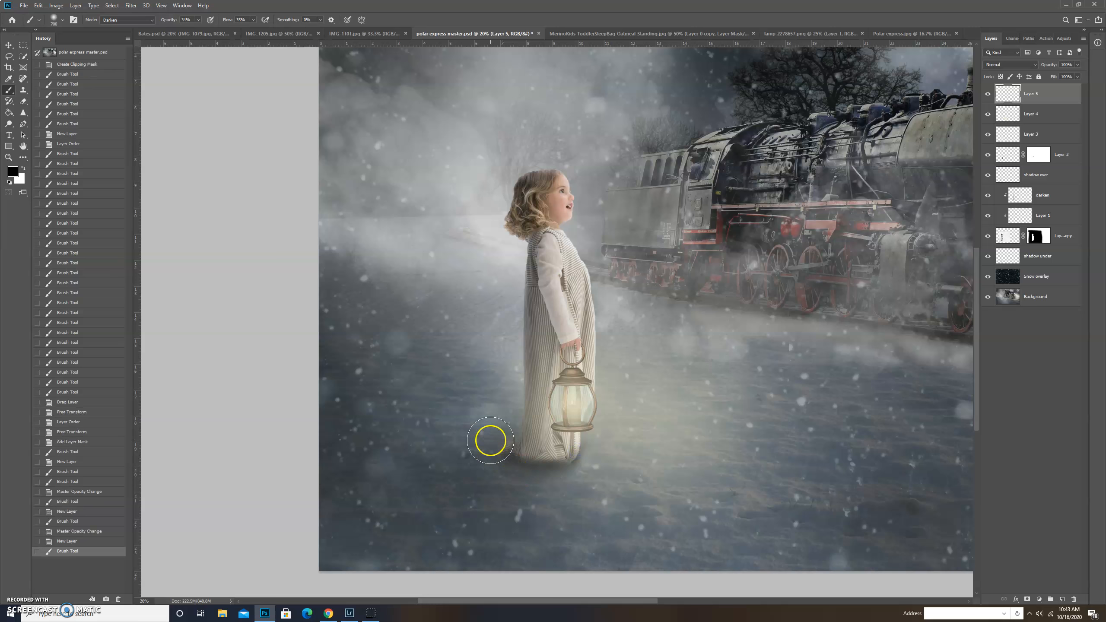
key("bracketleft")
key("bracketleft")
key("bracketleft")
key("bracketleft")
key("bracketleft")
key("bracketleft")
key("bracketleft")
left_click(556, 475)
Lower the brush opacity to 13% and build up a soft shadow on the snow around the base of the dress
key("bracketright")
key("bracketright")
key("bracketright")
key("bracketright")
key("bracketright")
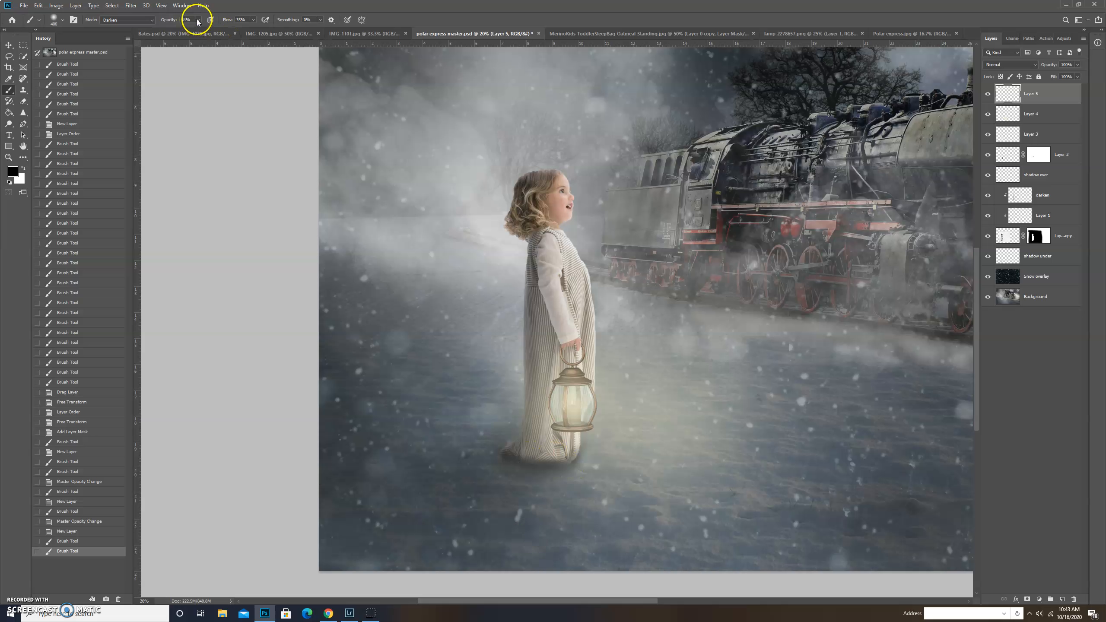
left_click(198, 19)
left_click_drag(190, 28, 189, 29)
key("bracketleft")
key("bracketleft")
key("bracketright")
left_click_drag(536, 483, 497, 467)
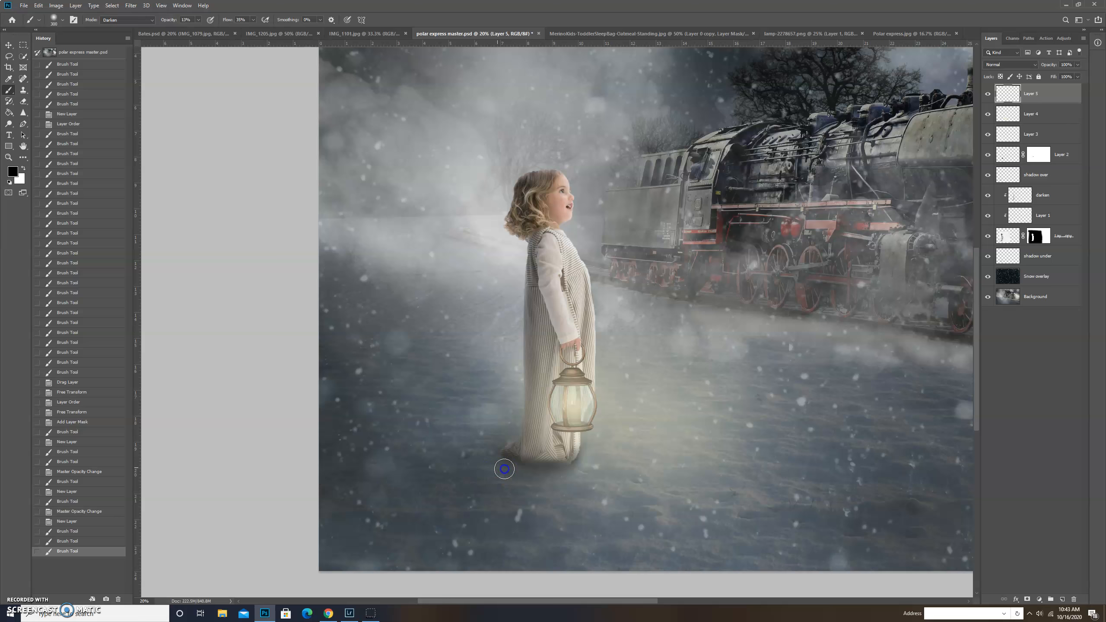
left_click(575, 462)
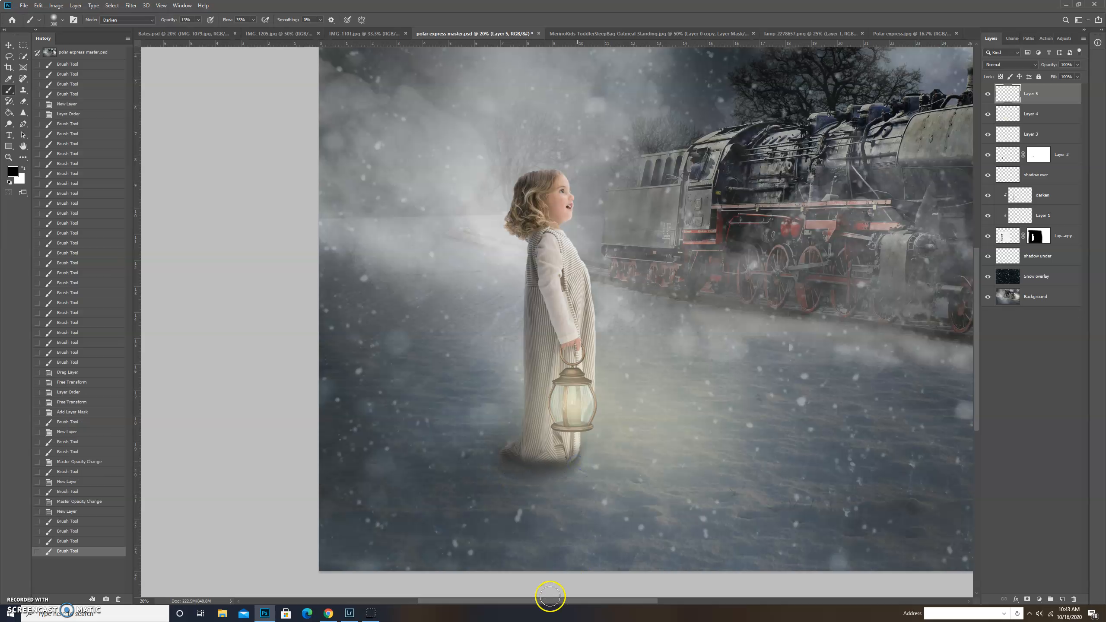
mouse_move(500, 444)
left_mouse_down()
mouse_move(486, 420)
mouse_move(481, 450)
mouse_move(439, 408)
mouse_move(405, 412)
mouse_move(438, 523)
mouse_move(476, 494)
mouse_move(444, 440)
mouse_move(464, 439)
mouse_move(529, 570)
left_mouse_up()
key("bracketleft")
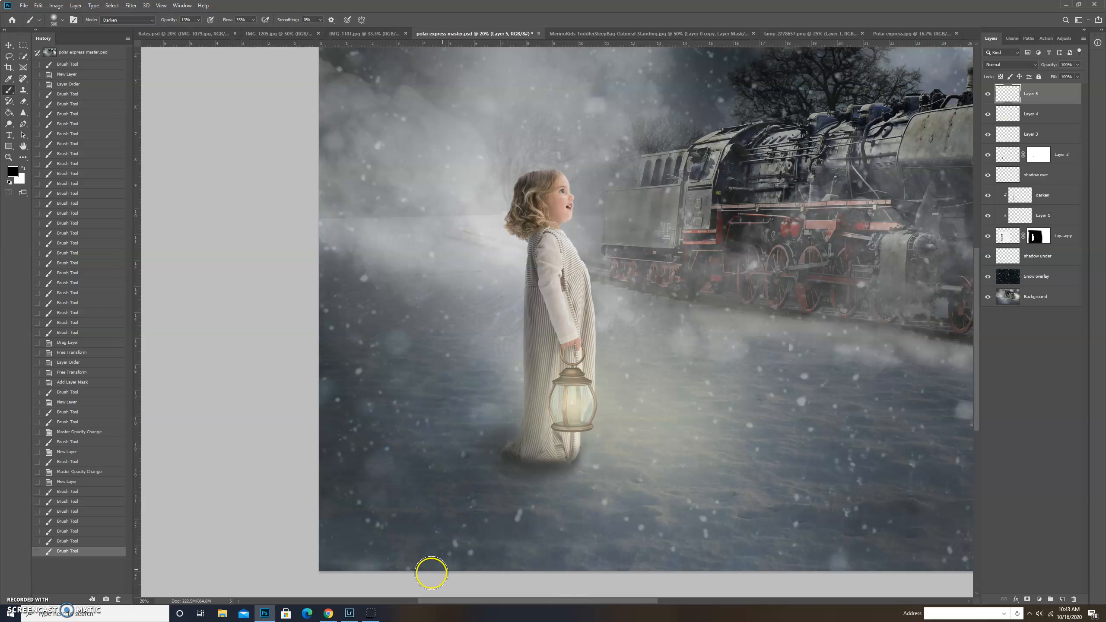
Open the brush's blending mode choices
left_click(146, 601)
type("15")
key("Return")
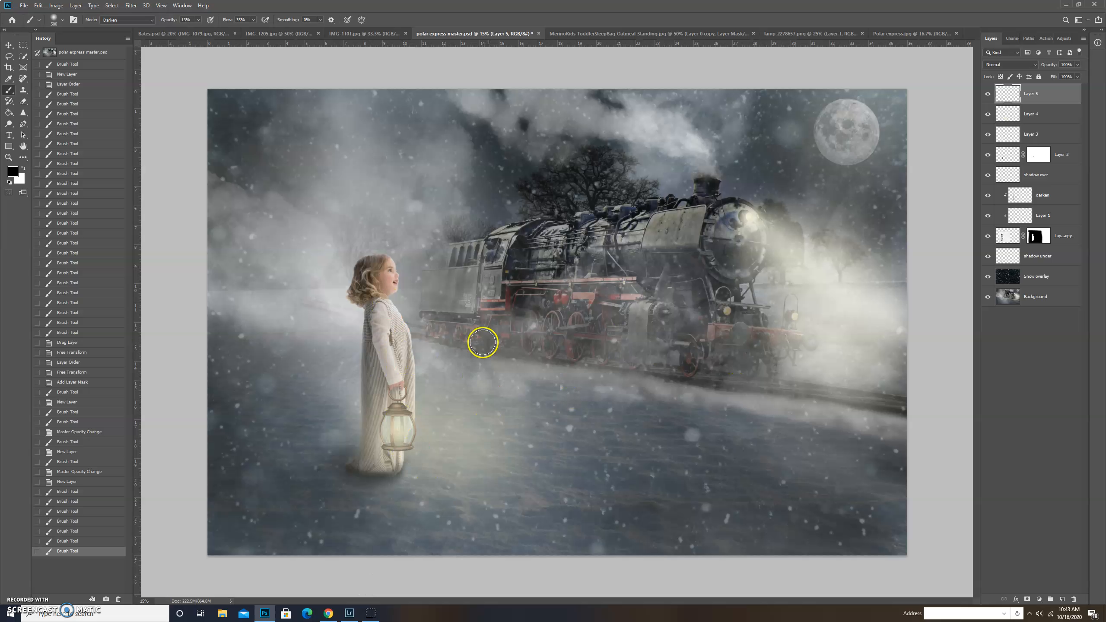
left_click(153, 20)
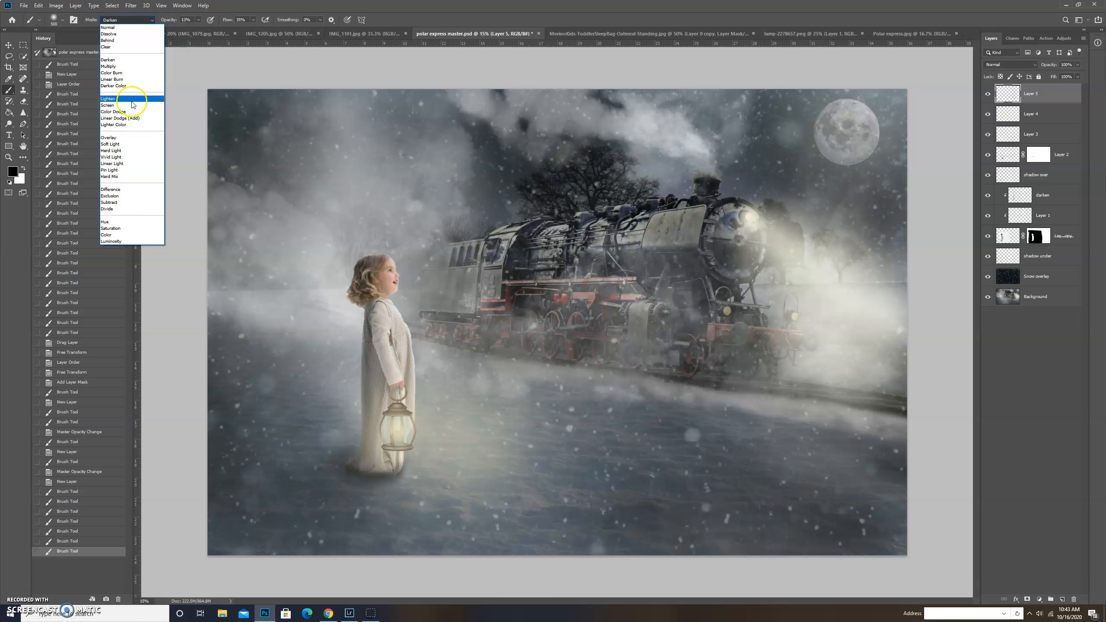
left_click(10, 176)
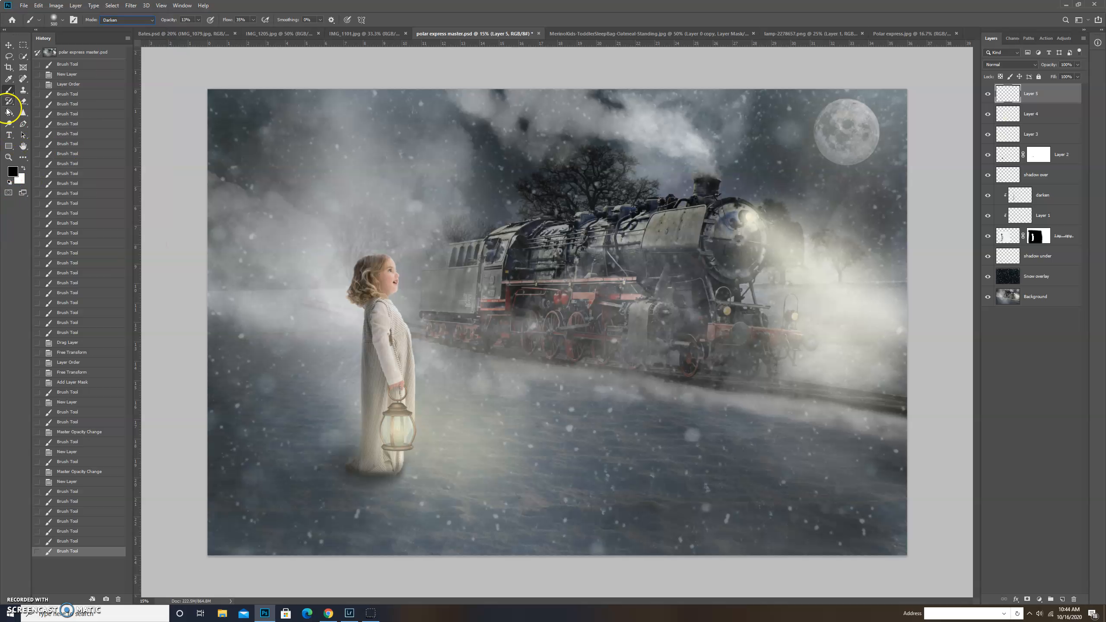
left_click(148, 23)
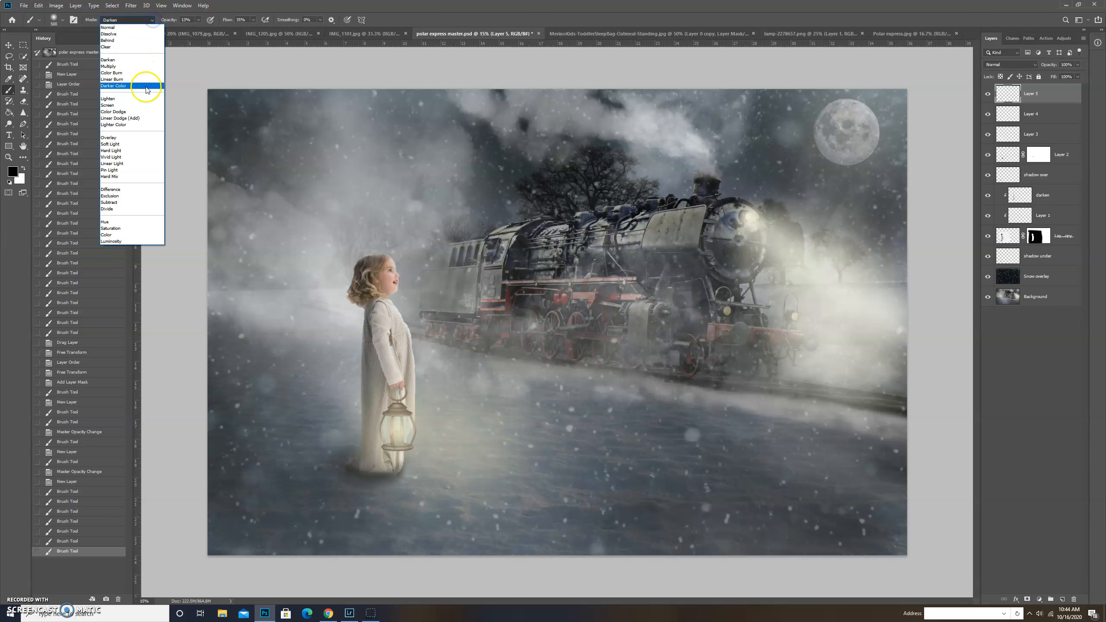